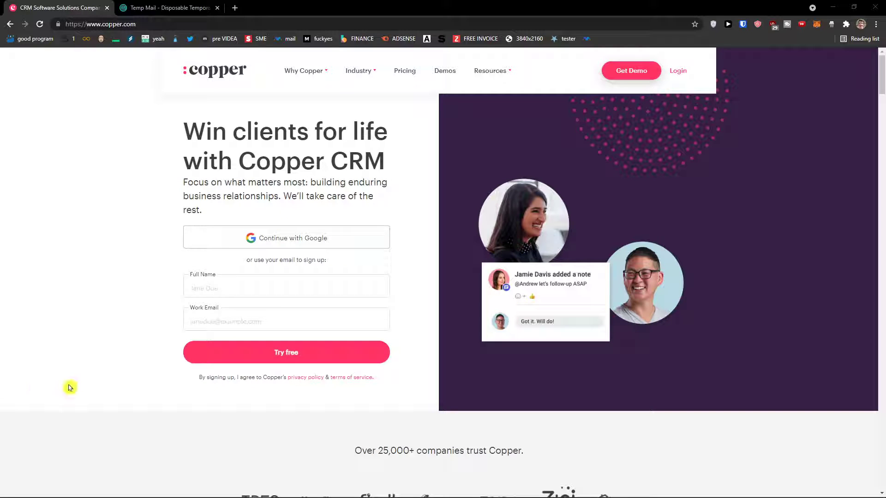
Sign up for the free trial with your full name and the temporary e-mail address.
{"action": "scroll", "coordinate": [79, 394], "scroll_direction": "up", "scroll_amount": 2, "text": "ctrl"}
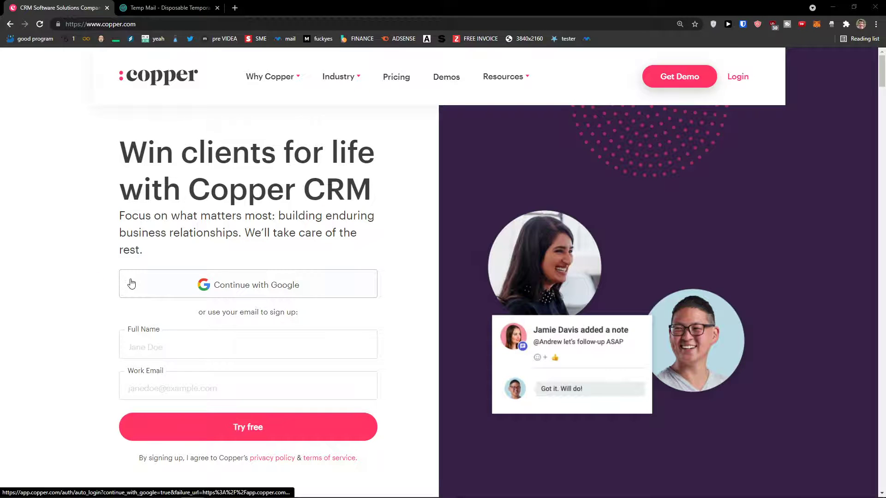
{"action": "left_click", "coordinate": [223, 336]}
{"action": "left_click", "coordinate": [152, 8]}
{"action": "left_click", "coordinate": [557, 120]}
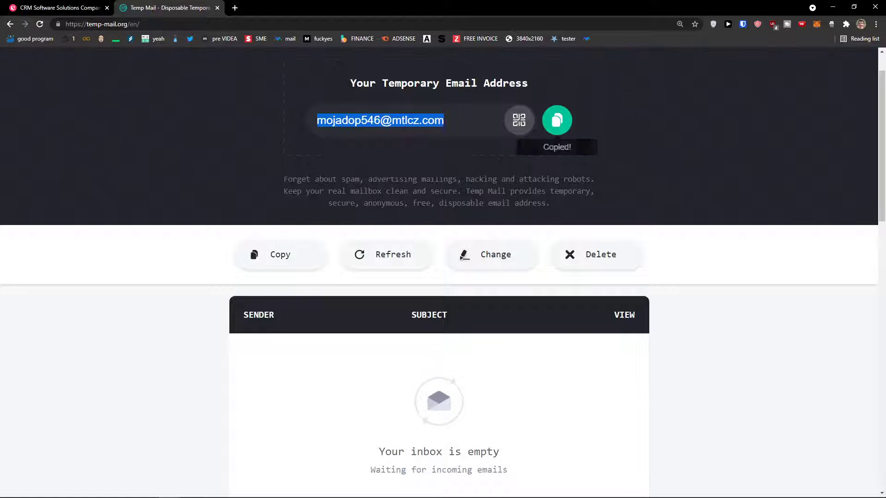
{"action": "left_click", "coordinate": [60, 8]}
{"action": "scroll", "coordinate": [223, 283], "scroll_direction": "down", "scroll_amount": 2}
{"action": "left_click", "coordinate": [222, 287]}
{"action": "key", "text": "ctrl+v"}
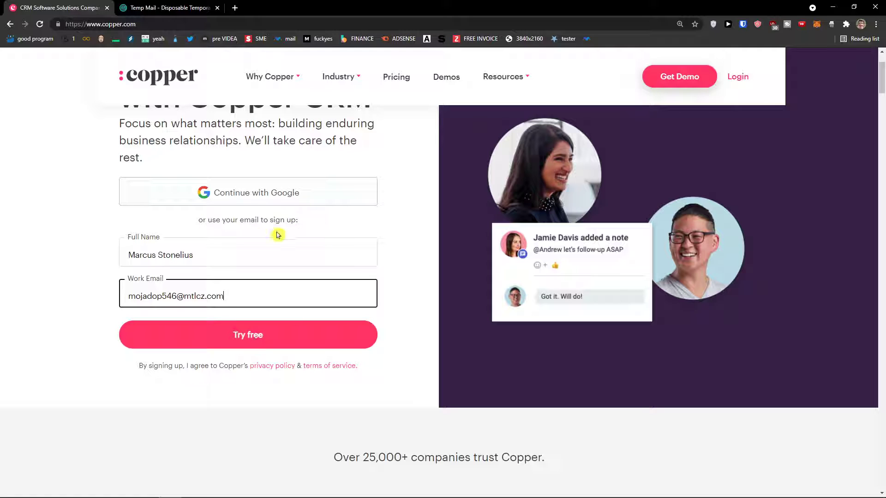
{"action": "left_click", "coordinate": [226, 323]}
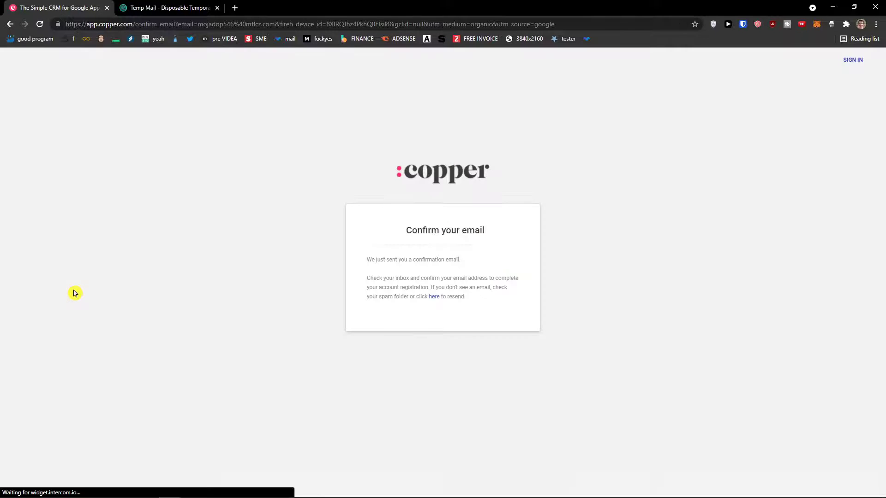
Confirm the e-mail through the Copper message in Temp Mail, reaching the password page.
{"action": "left_click_drag", "start_coordinate": [406, 231], "coordinate": [513, 233]}
{"action": "left_click", "coordinate": [514, 233]}
{"action": "left_click", "coordinate": [205, 9]}
{"action": "left_click", "coordinate": [431, 356]}
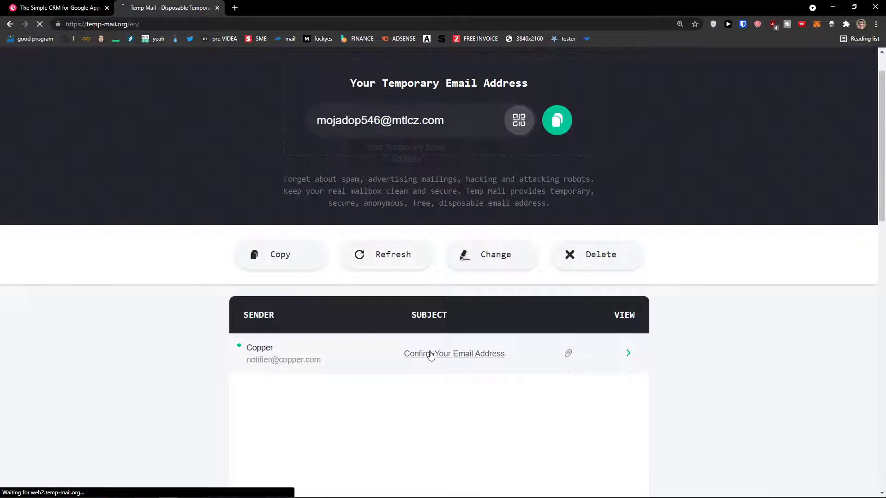
{"action": "scroll", "coordinate": [331, 332], "scroll_direction": "down", "scroll_amount": 6}
{"action": "left_click", "coordinate": [336, 296]}
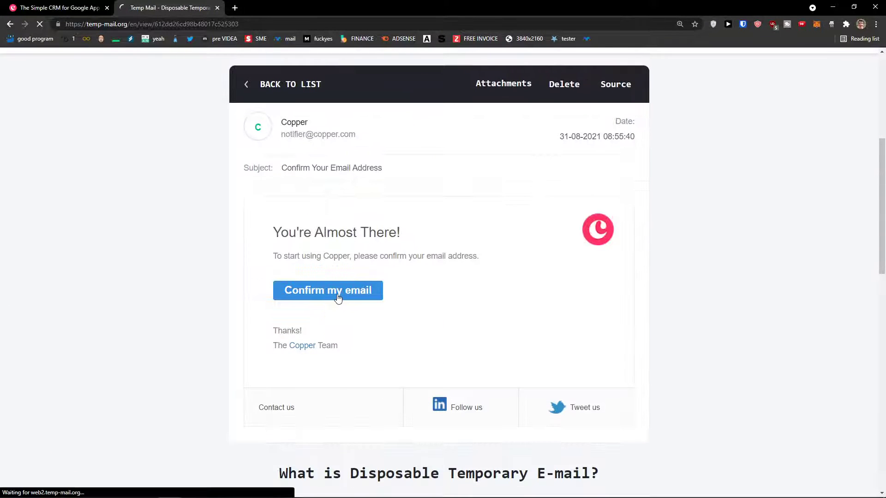
{"action": "left_click", "coordinate": [422, 263]}
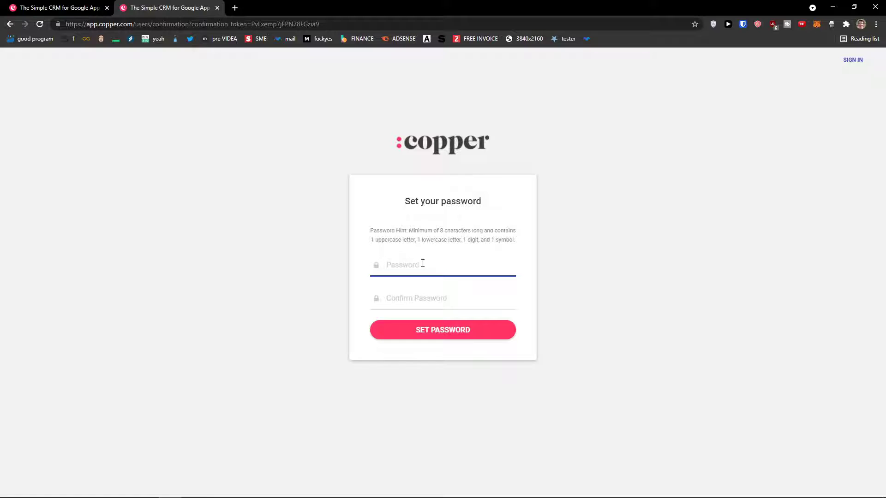
Set and confirm the new account password.
{"action": "type", "text": "•"}
{"action": "key", "text": "Tab"}
{"action": "type", "text": "•"}
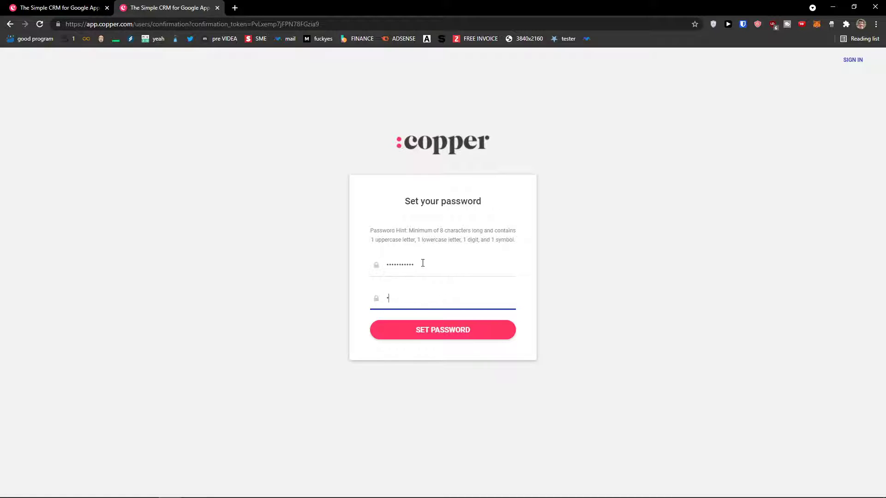
{"action": "key", "text": "BackSpace"}
{"action": "type", "text": "••"}
{"action": "left_click", "coordinate": [441, 336]}
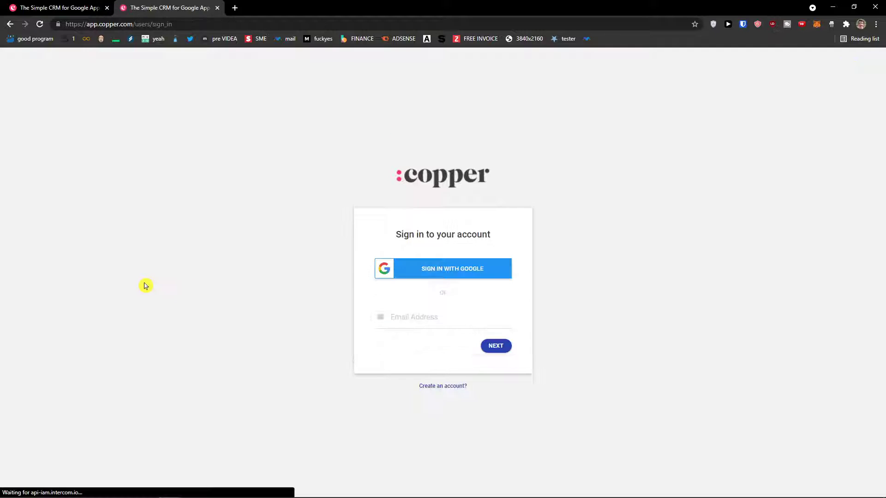
Sign in with the account e-mail and the new password.
{"action": "left_click_drag", "start_coordinate": [396, 228], "coordinate": [499, 232]}
{"action": "left_click", "coordinate": [466, 318]}
{"action": "key", "text": "ctrl+v"}
{"action": "left_click", "coordinate": [497, 349]}
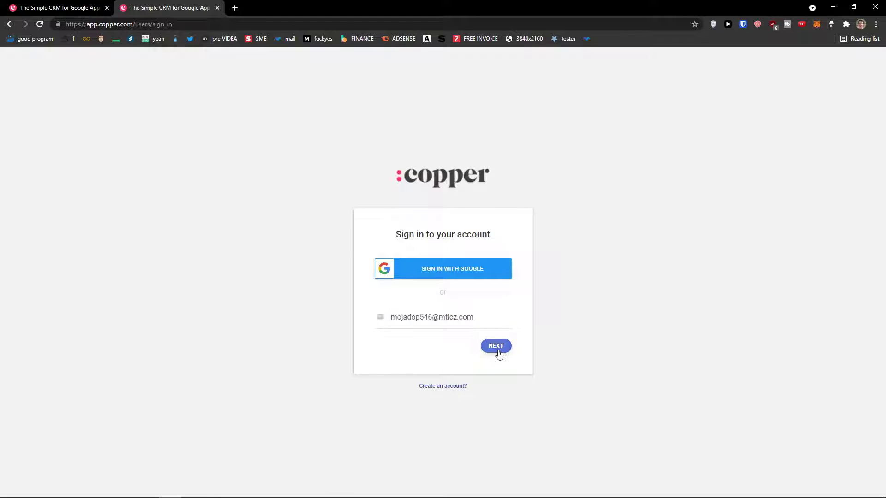
{"action": "left_click", "coordinate": [374, 278]}
{"action": "type", "text": "•"}
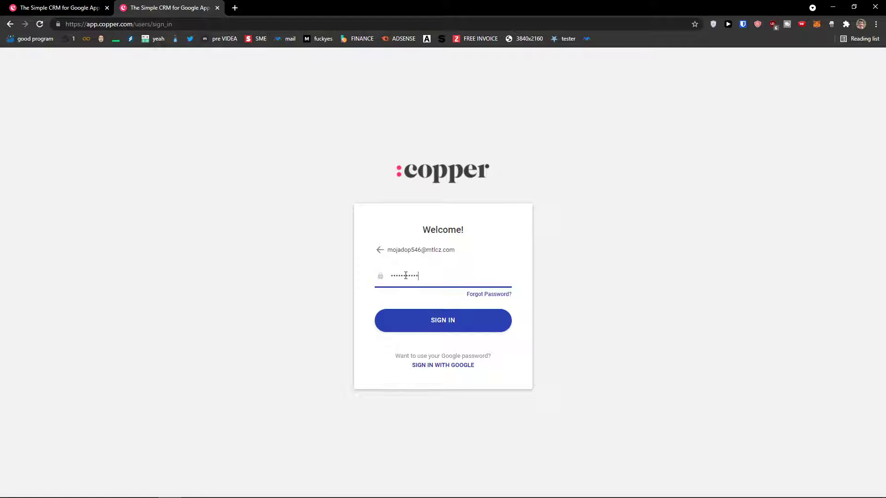
{"action": "left_click", "coordinate": [405, 312]}
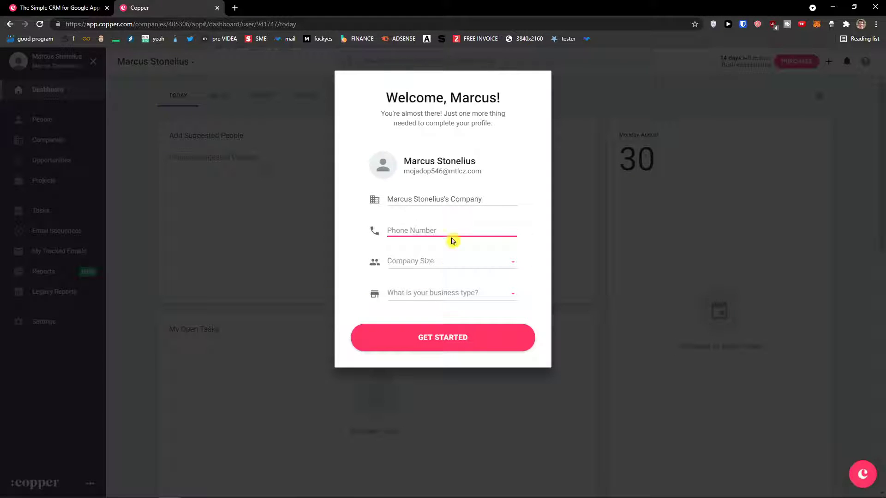
Replace the company name with 'Sun wei s. r.o.' and enter a phone number.
{"action": "key", "text": "ctrl+plus"}
{"action": "key", "text": "ctrl+plus"}
{"action": "triple_click", "coordinate": [423, 237]}
{"action": "key", "text": "BackSpace"}
{"action": "type", "text": "Su"}
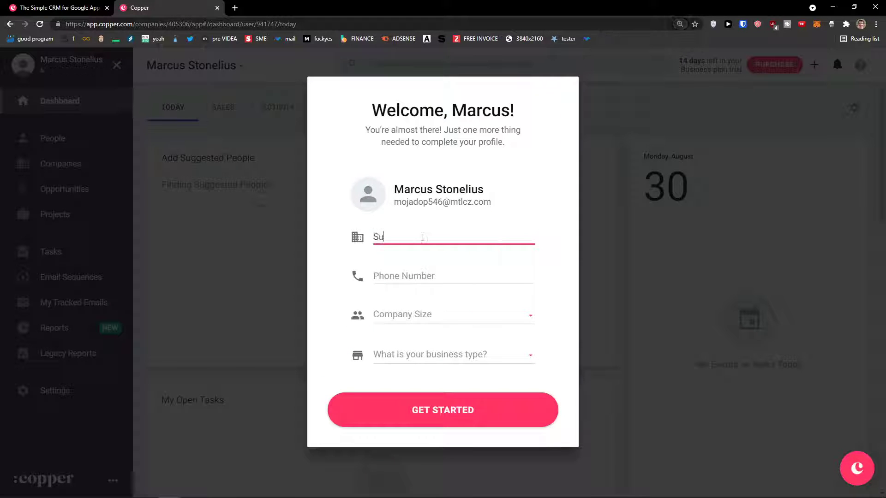
{"action": "type", "text": "n wei s. r.o."}
{"action": "key", "text": "Tab"}
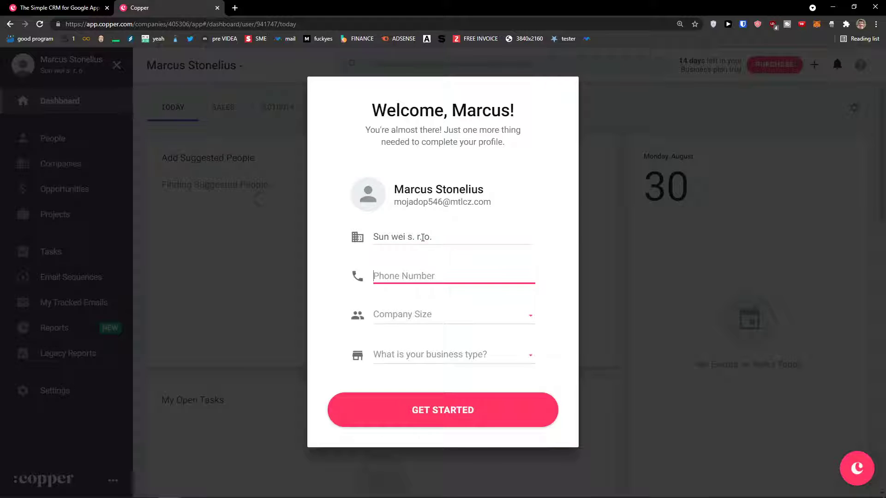
Choose company size 2-5 and business type Consulting, then finish the profile.
{"action": "left_click", "coordinate": [427, 326]}
{"action": "left_click", "coordinate": [420, 340]}
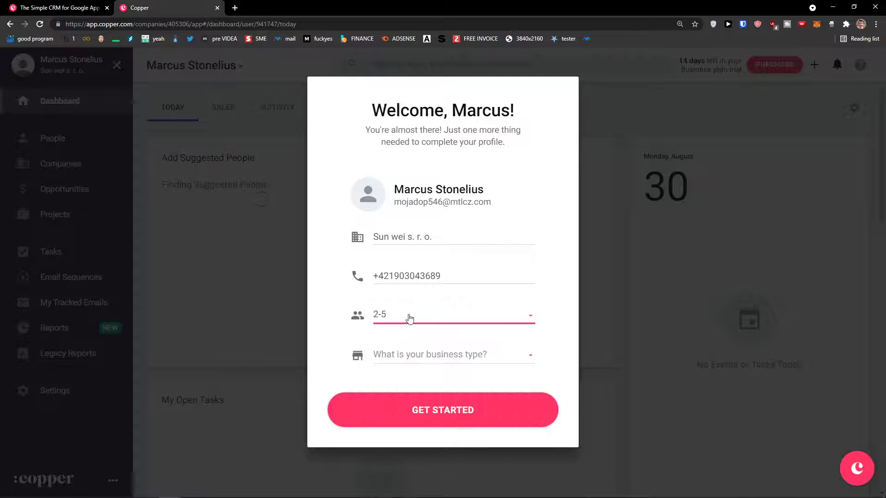
{"action": "left_click", "coordinate": [436, 354]}
{"action": "scroll", "coordinate": [452, 386], "scroll_direction": "down", "scroll_amount": 1}
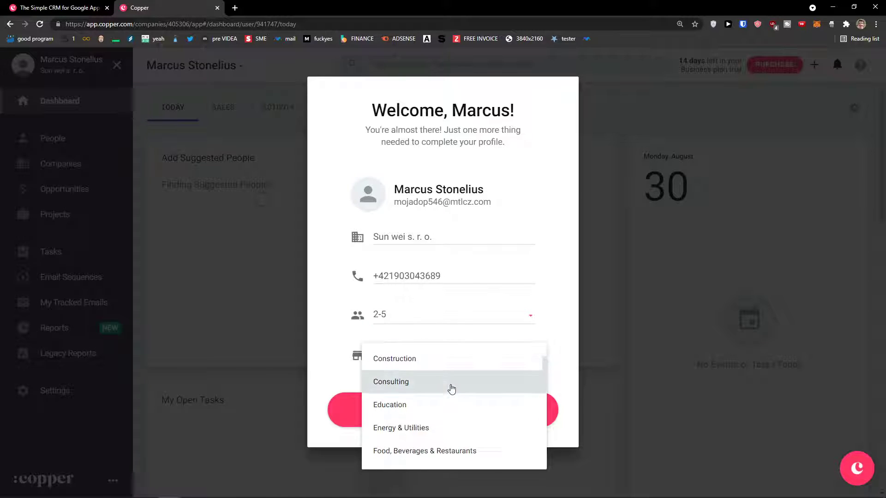
{"action": "left_click", "coordinate": [452, 385]}
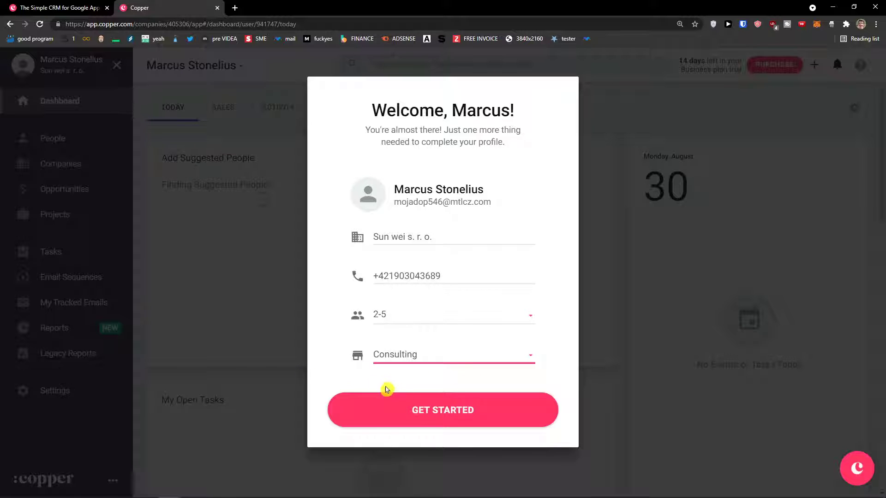
{"action": "left_click", "coordinate": [462, 410]}
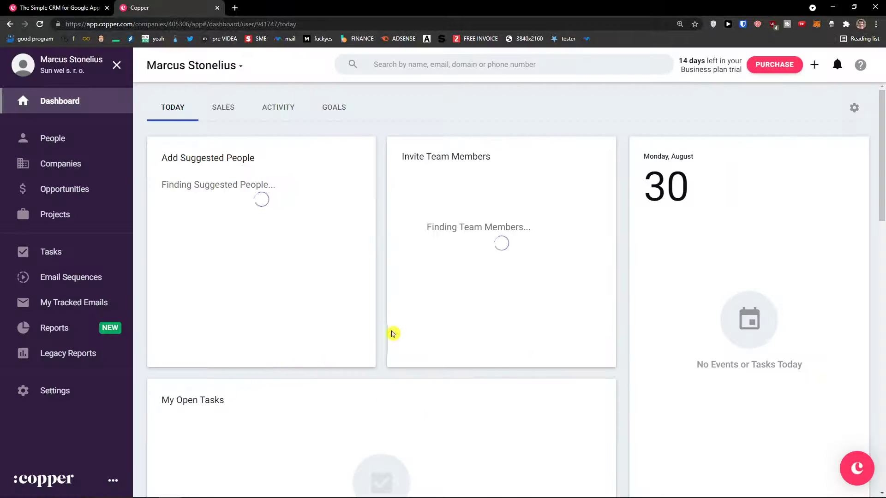
Browse the People, Companies, Opportunities, Projects, Tasks, Email Sequences and tracked emails pages.
{"action": "scroll", "coordinate": [369, 357], "scroll_direction": "down", "scroll_amount": 1}
{"action": "scroll", "coordinate": [368, 357], "scroll_direction": "up", "scroll_amount": 1}
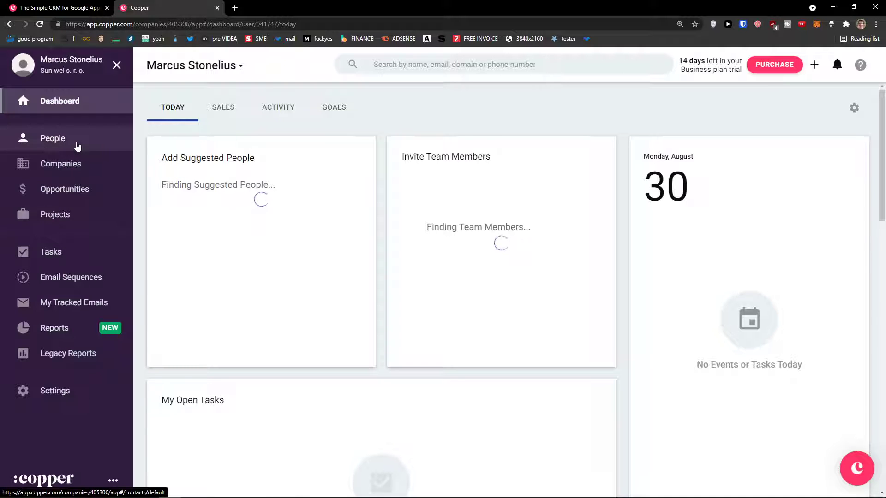
{"action": "left_click", "coordinate": [77, 144]}
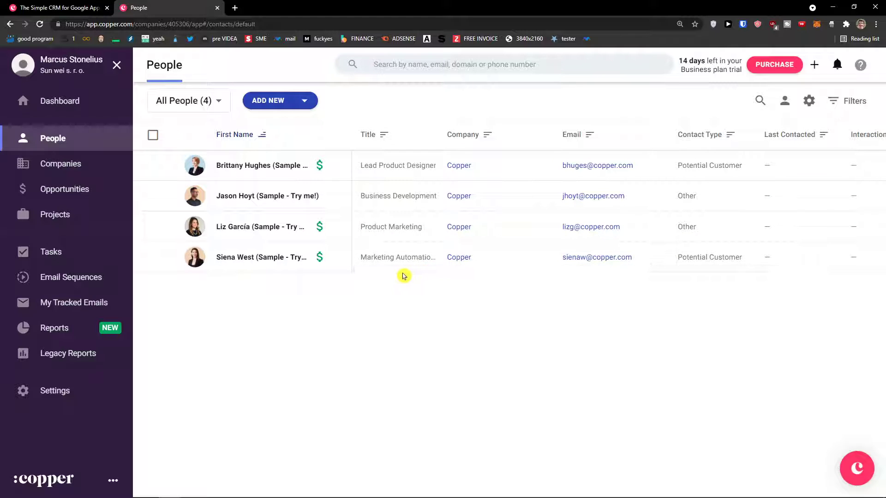
{"action": "left_click", "coordinate": [60, 174]}
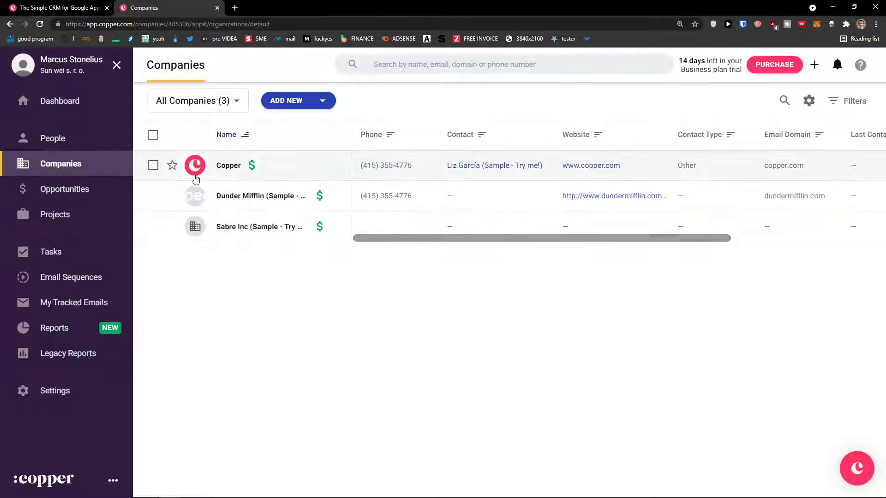
{"action": "left_click", "coordinate": [71, 146]}
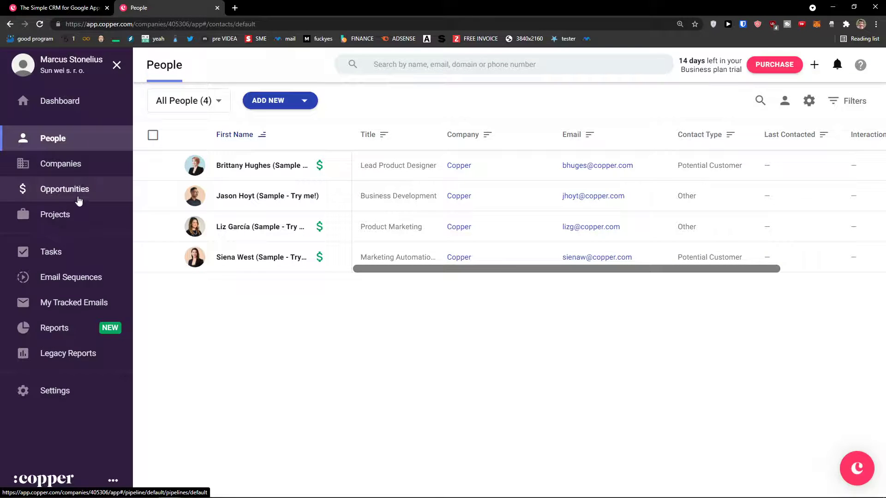
{"action": "left_click", "coordinate": [77, 199]}
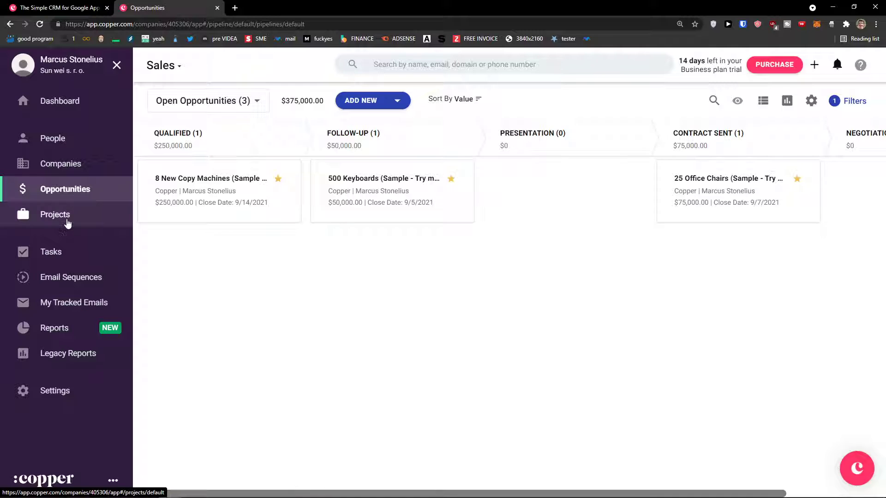
{"action": "left_click", "coordinate": [68, 223]}
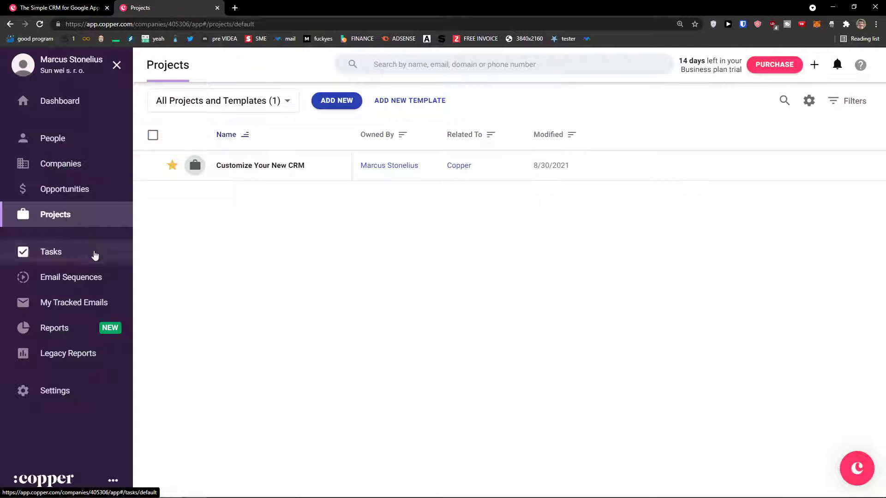
{"action": "left_click", "coordinate": [95, 255]}
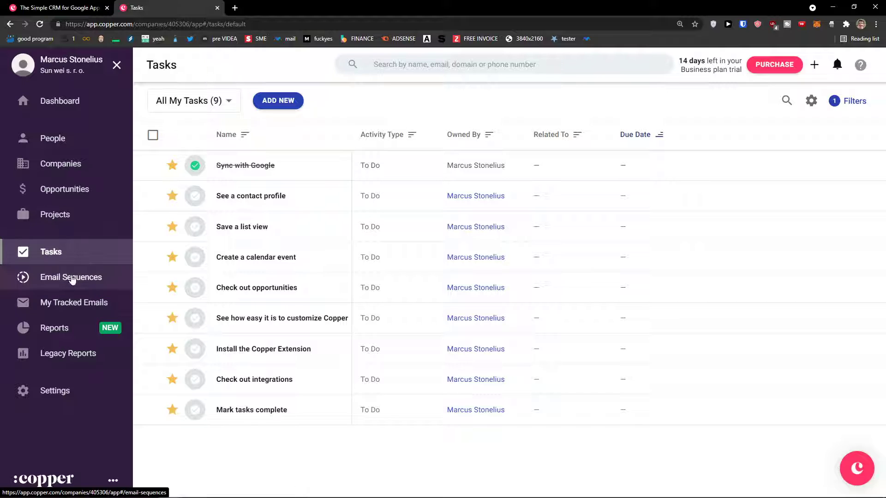
{"action": "left_click", "coordinate": [73, 278]}
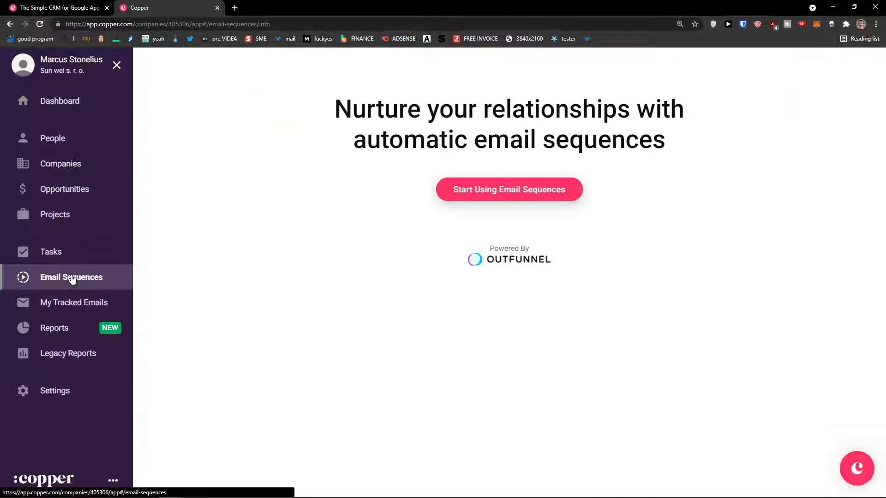
{"action": "left_click", "coordinate": [61, 312]}
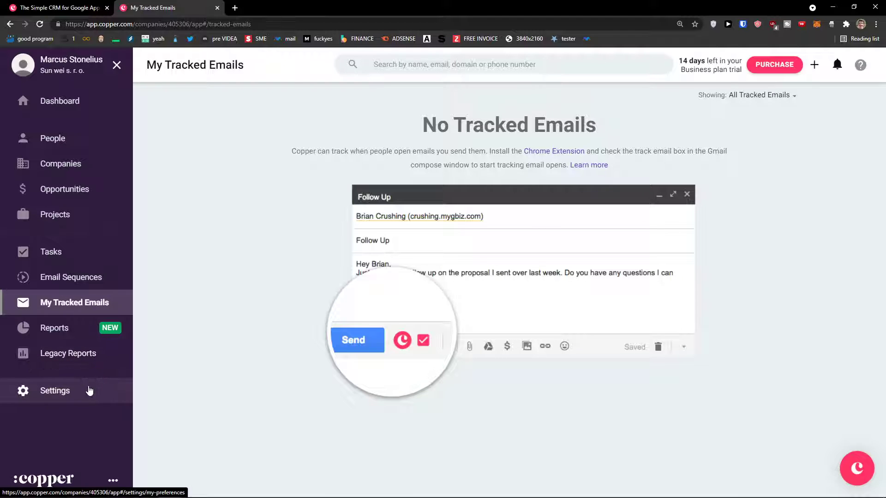
Review My Preferences (Pacific Time, MM/DD/YYYY, US Dollar, English), then return to Companies.
{"action": "left_click", "coordinate": [89, 391]}
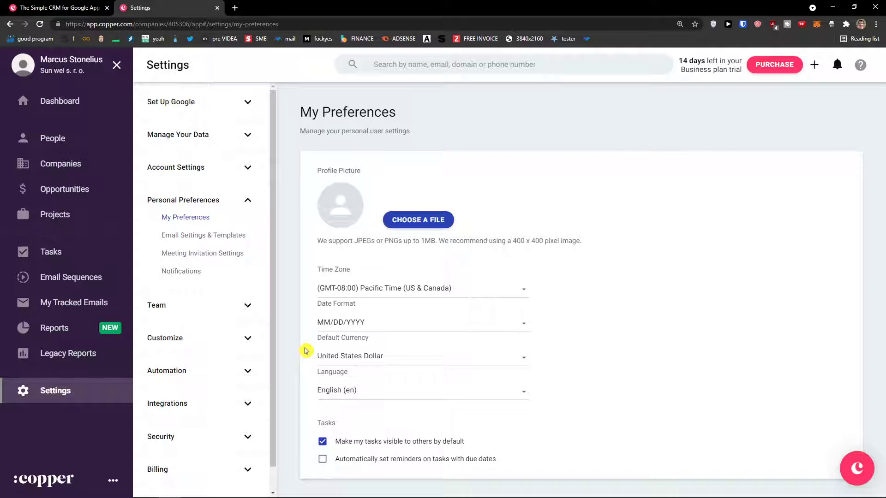
{"action": "scroll", "coordinate": [237, 358], "scroll_direction": "down", "scroll_amount": 1}
{"action": "scroll", "coordinate": [238, 358], "scroll_direction": "up", "scroll_amount": 1}
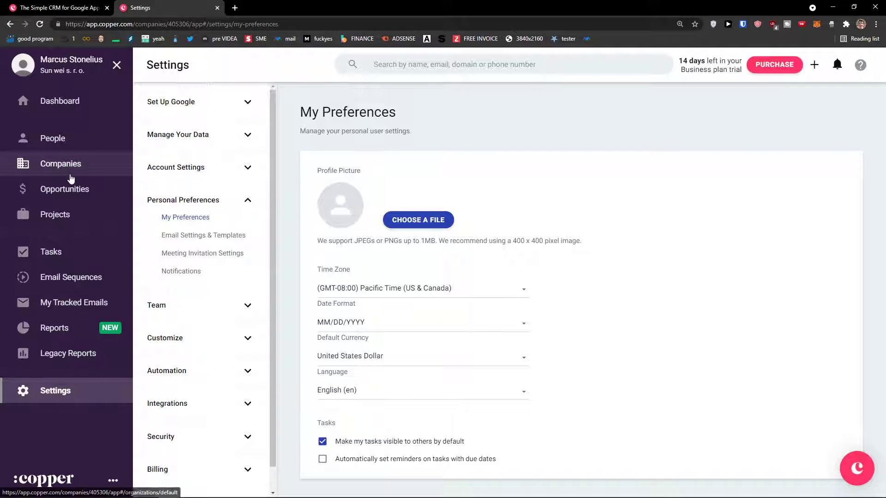
{"action": "left_click", "coordinate": [72, 179]}
Start a new company named Sun Company with contact type Current Customer.
{"action": "left_click", "coordinate": [325, 103]}
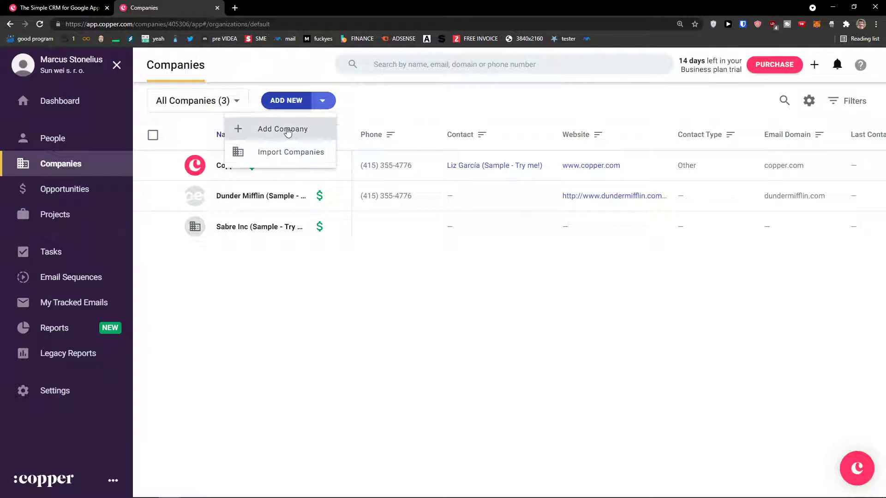
{"action": "left_click", "coordinate": [286, 131]}
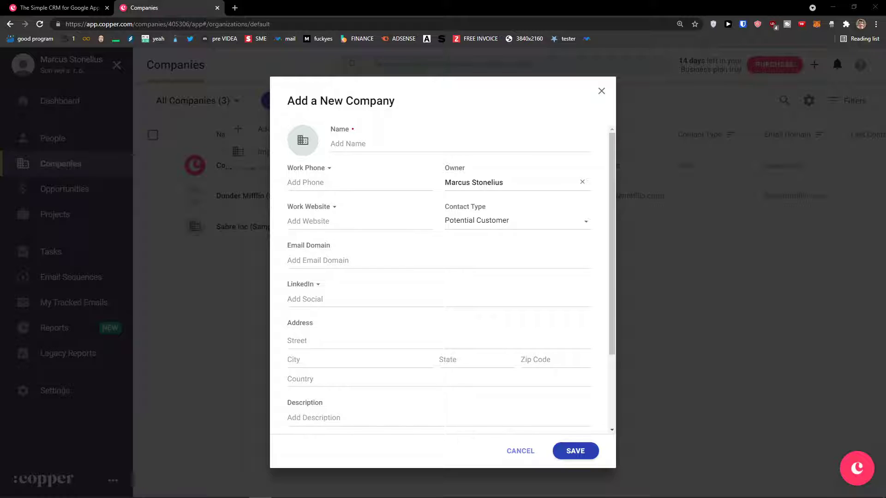
{"action": "key", "text": "ctrl+plus"}
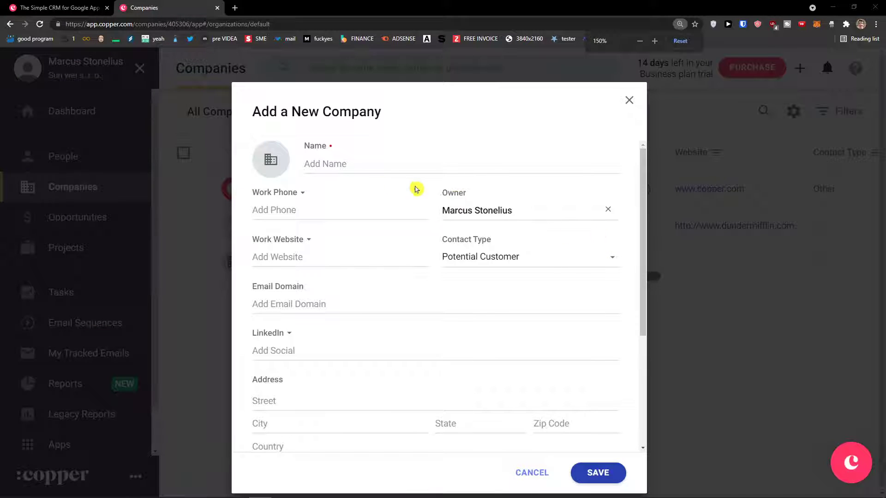
{"action": "left_click", "coordinate": [379, 166]}
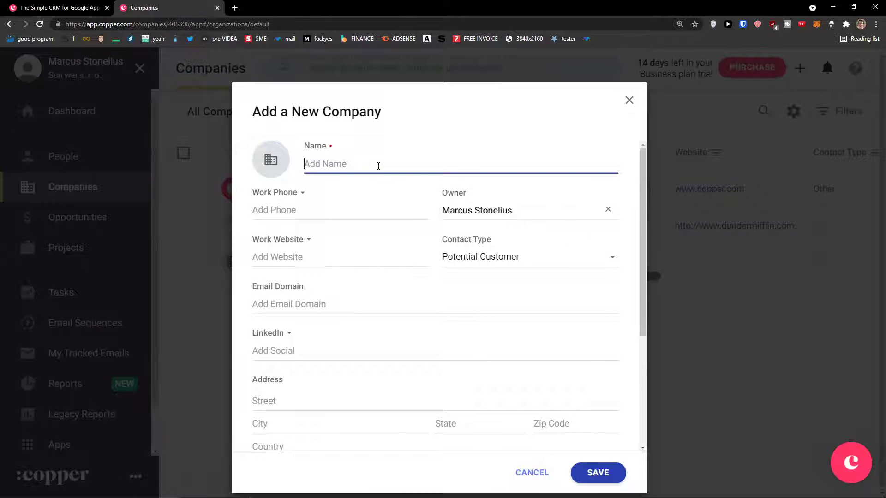
{"action": "type", "text": "SU"}
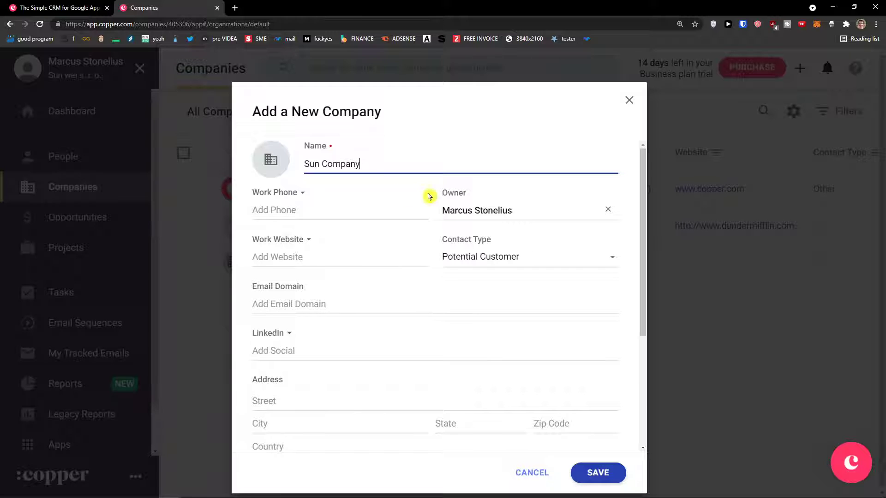
{"action": "left_click", "coordinate": [479, 259]}
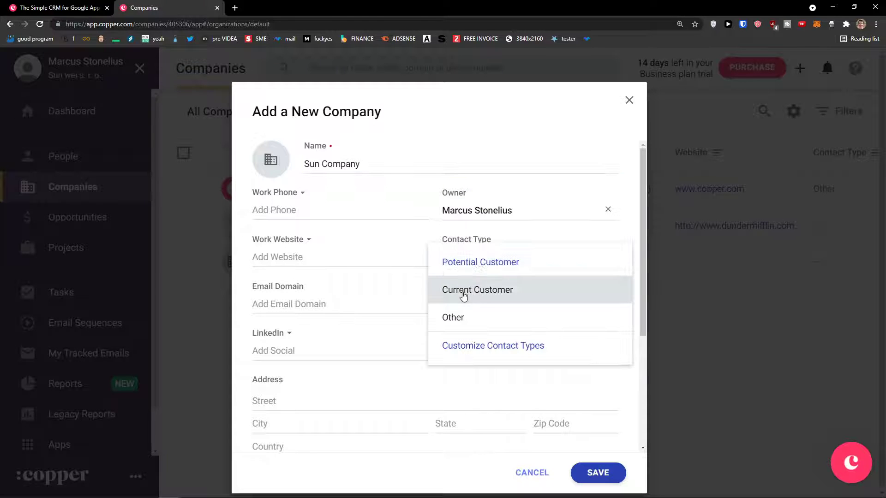
{"action": "left_click", "coordinate": [477, 266]}
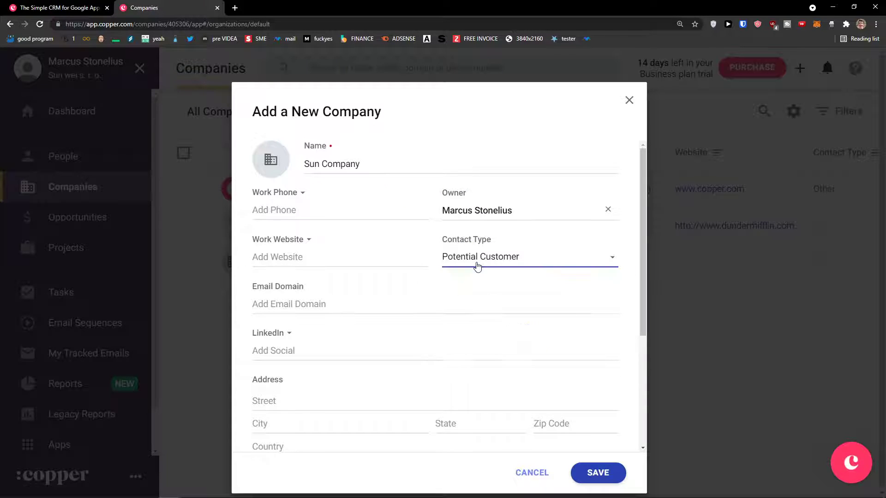
{"action": "left_click", "coordinate": [475, 262]}
{"action": "left_click", "coordinate": [461, 292]}
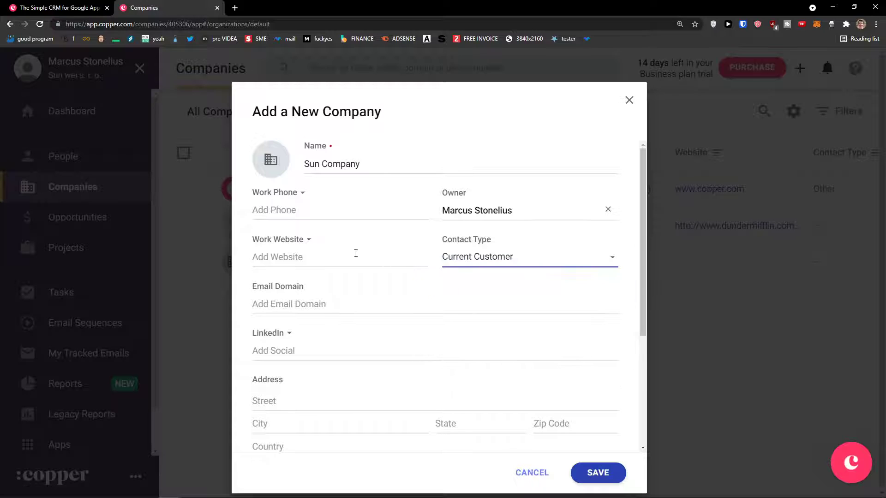
Enter the company's work phone and leave the email domain empty.
{"action": "left_click", "coordinate": [297, 254]}
{"action": "left_click", "coordinate": [302, 213]}
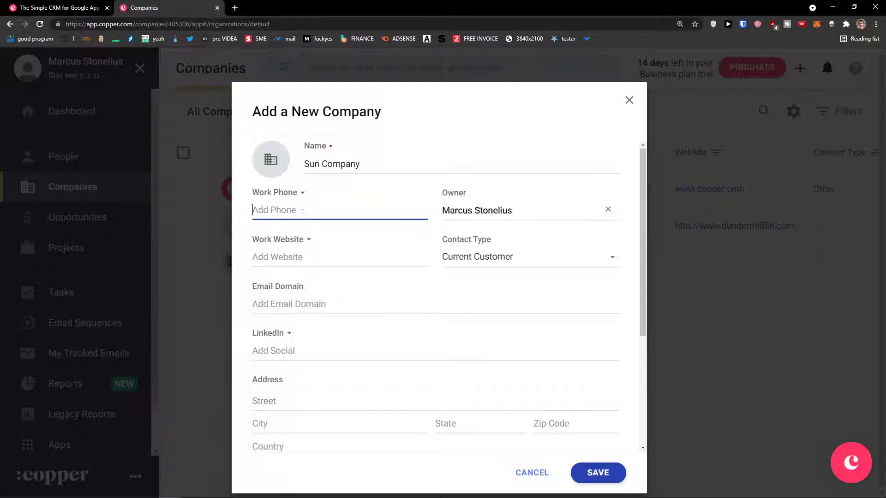
{"action": "type", "text": "555123456"}
{"action": "scroll", "coordinate": [278, 257], "scroll_direction": "down", "scroll_amount": 1}
{"action": "left_click", "coordinate": [287, 264]}
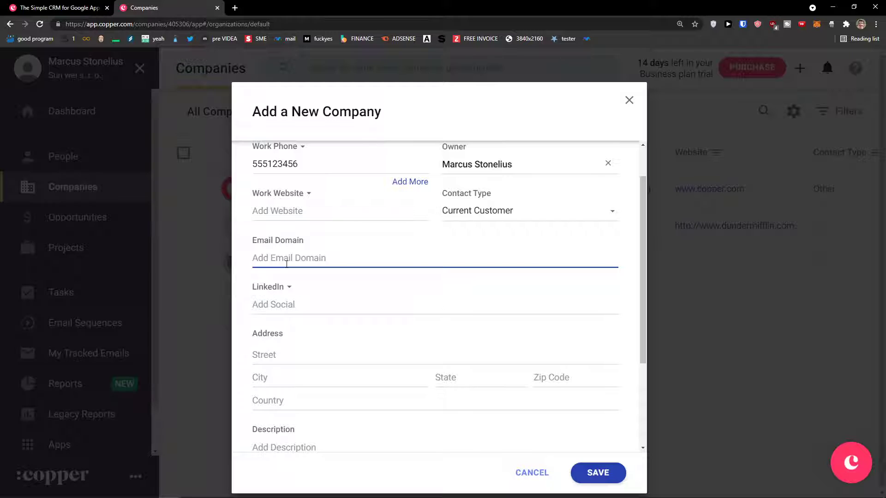
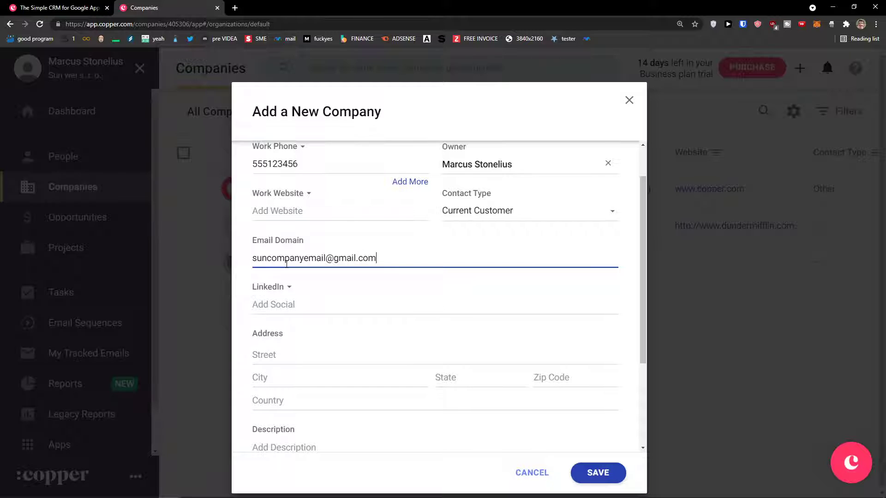
{"action": "left_click", "coordinate": [290, 286]}
{"action": "left_click", "coordinate": [350, 370]}
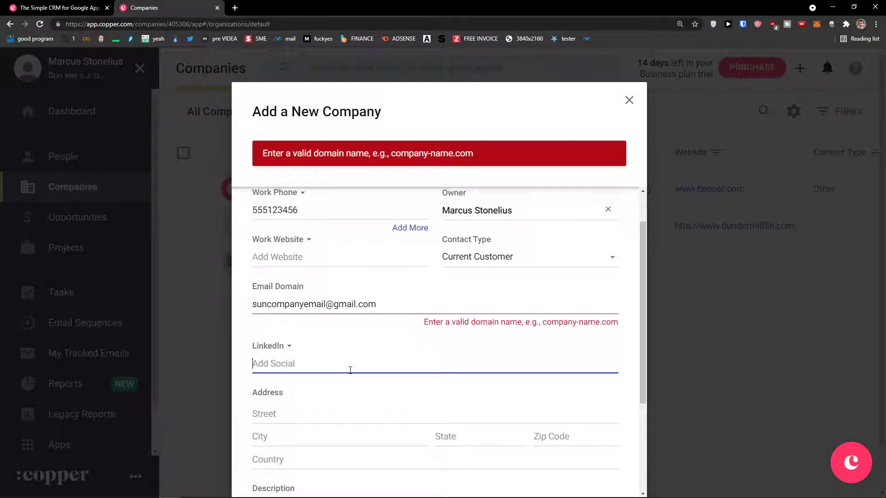
{"action": "scroll", "coordinate": [357, 368], "scroll_direction": "down", "scroll_amount": 1}
{"action": "left_click_drag", "start_coordinate": [375, 260], "coordinate": [340, 263]}
{"action": "type", "text": "si"}
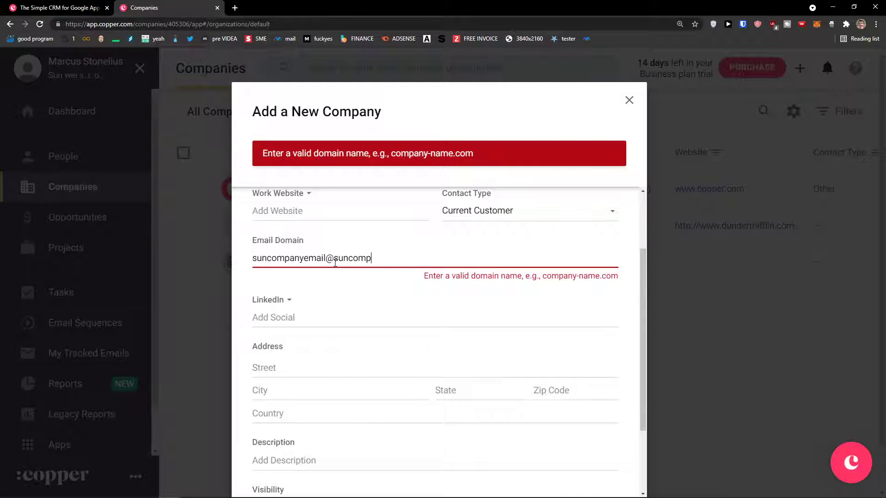
{"action": "type", "text": "ncompany.com"}
{"action": "key", "text": "Tab"}
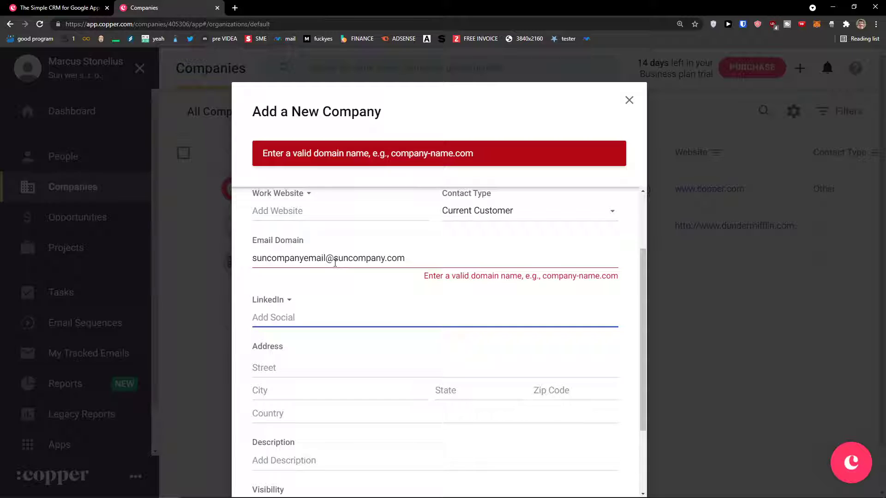
{"action": "triple_click", "coordinate": [318, 261]}
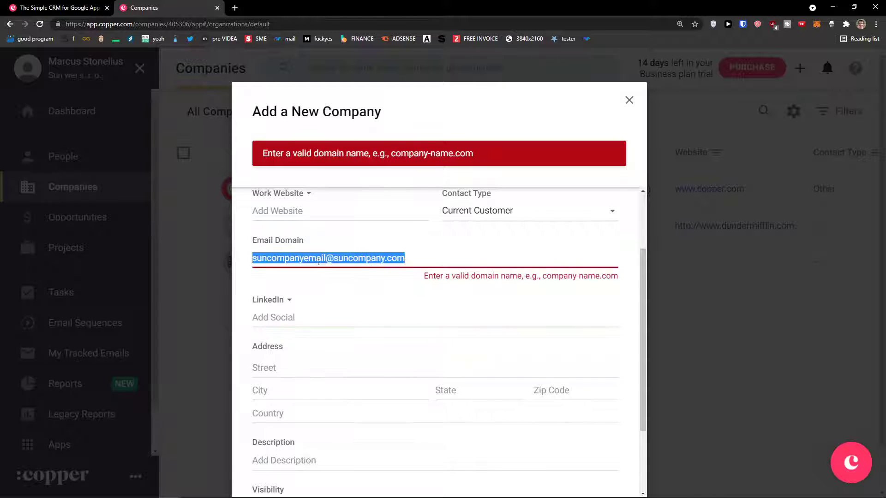
{"action": "key", "text": "BackSpace"}
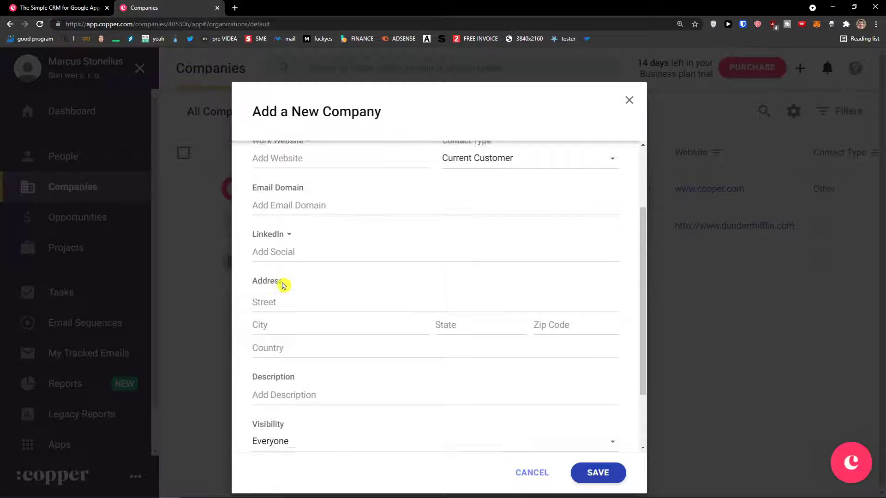
Keep visibility set to Everyone and save Sun Company.
{"action": "scroll", "coordinate": [283, 285], "scroll_direction": "down", "scroll_amount": 1}
{"action": "left_click", "coordinate": [283, 263]}
{"action": "left_click", "coordinate": [281, 285]}
{"action": "left_click", "coordinate": [285, 314]}
{"action": "scroll", "coordinate": [286, 314], "scroll_direction": "down", "scroll_amount": 1}
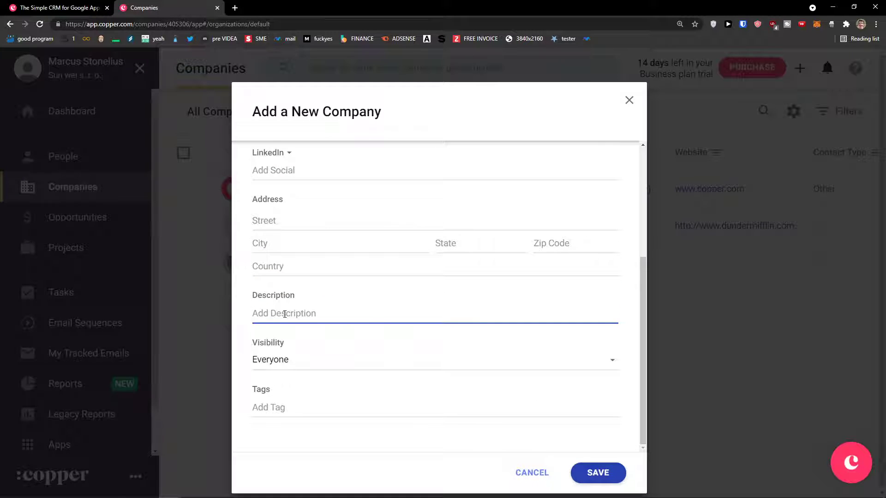
{"action": "left_click", "coordinate": [326, 357]}
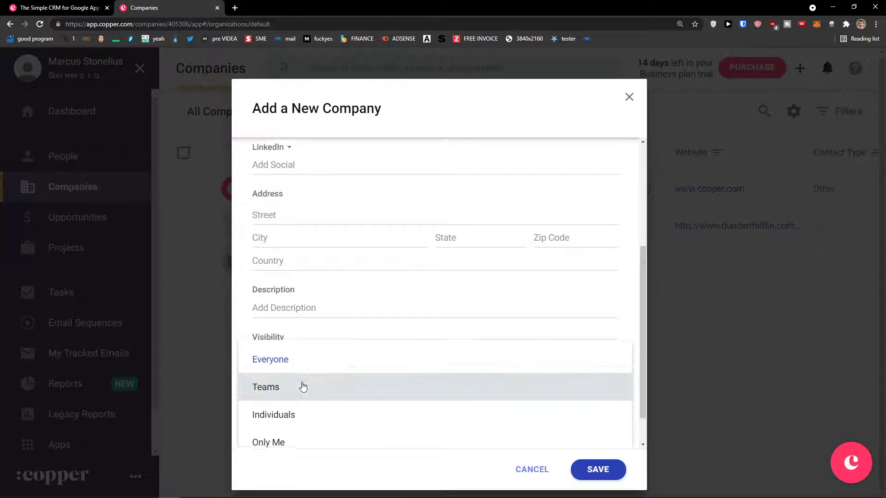
{"action": "scroll", "coordinate": [304, 386], "scroll_direction": "down", "scroll_amount": 1}
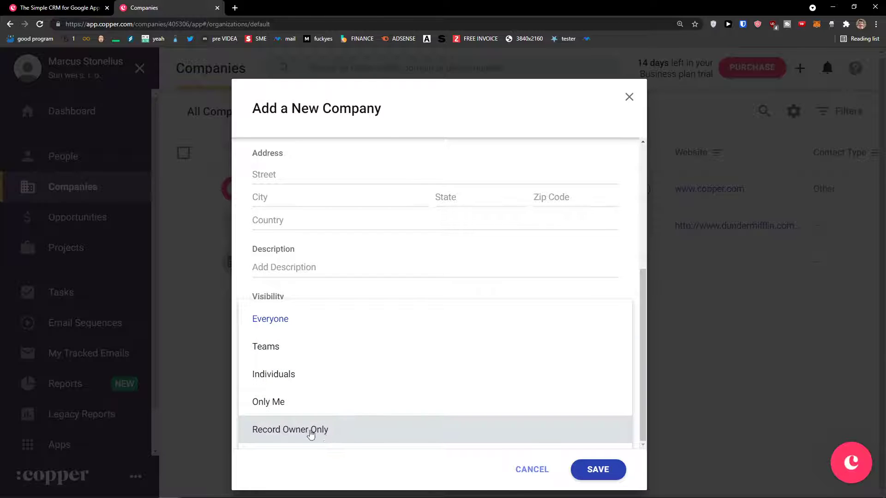
{"action": "left_click", "coordinate": [302, 319]}
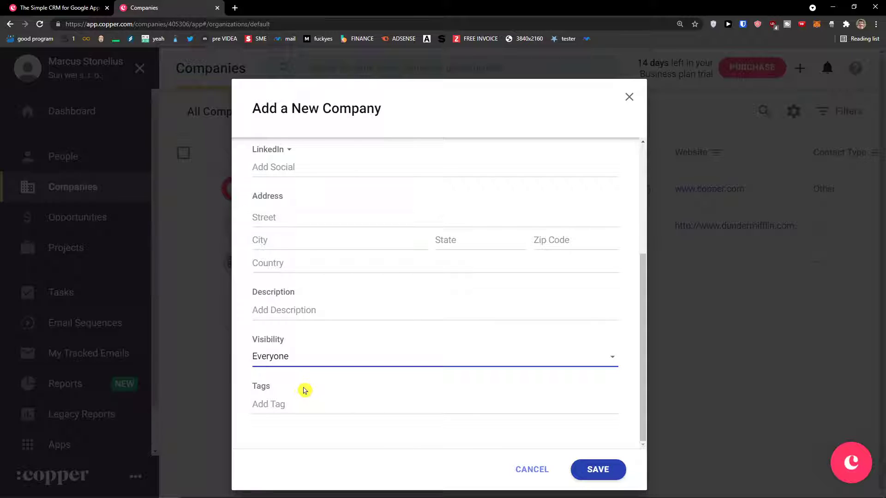
{"action": "left_click", "coordinate": [598, 470]}
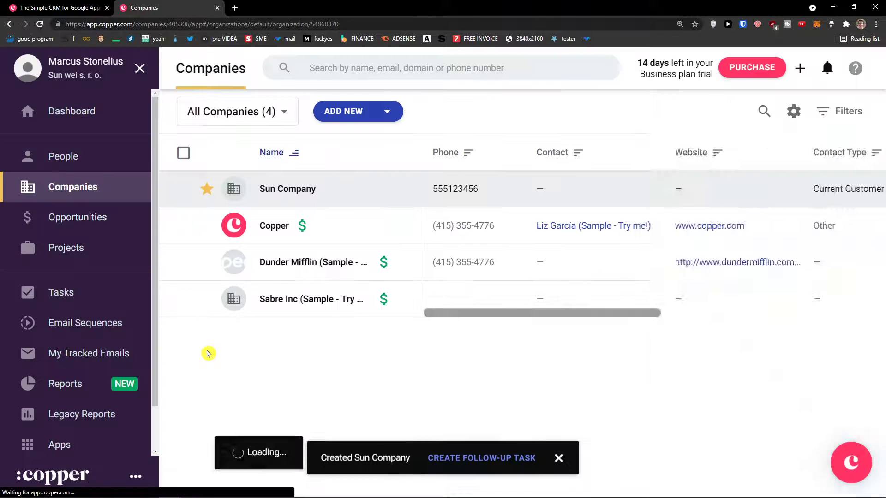
Check Sun Company's activity and related panels, then open its full record page.
{"action": "scroll", "coordinate": [701, 330], "scroll_direction": "down", "scroll_amount": 5}
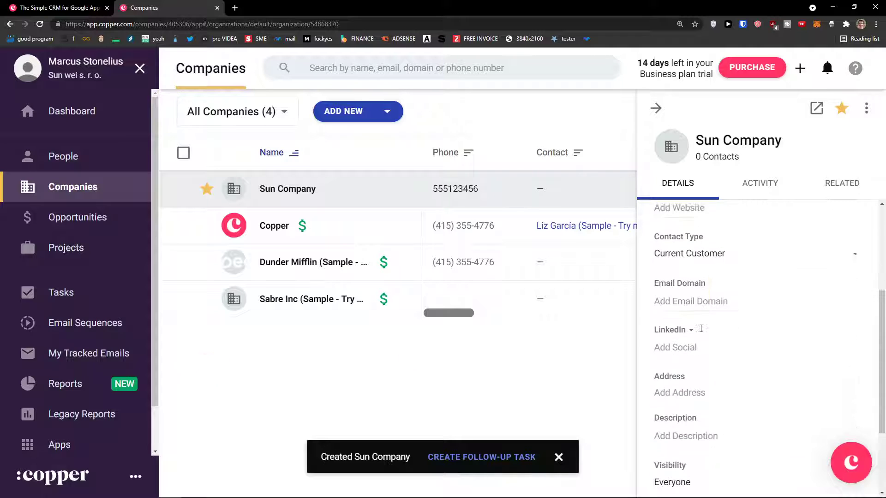
{"action": "scroll", "coordinate": [696, 332], "scroll_direction": "up", "scroll_amount": 6}
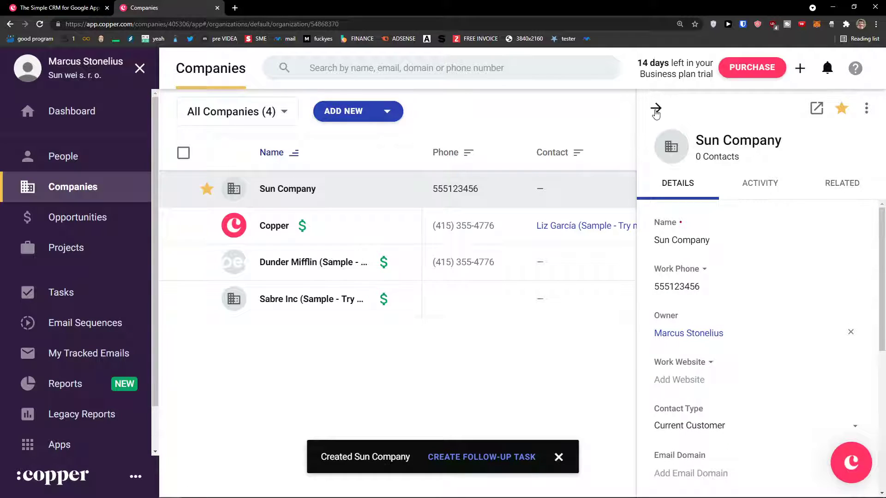
{"action": "left_click", "coordinate": [766, 183]}
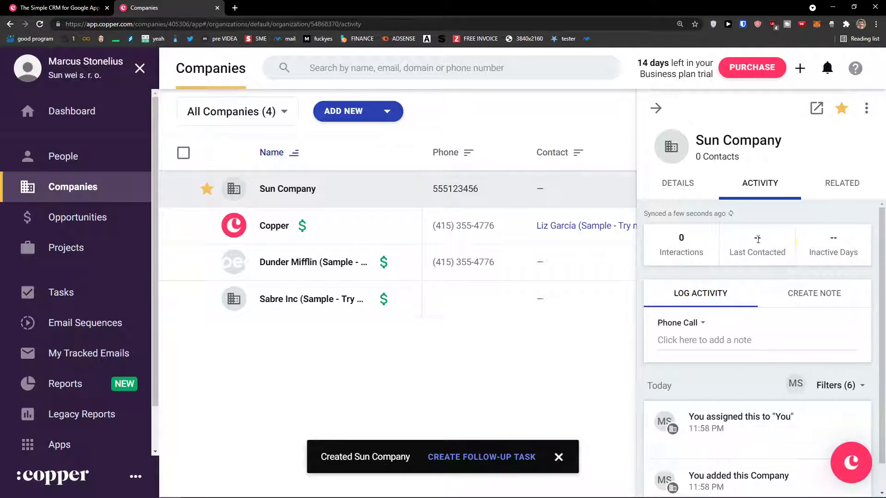
{"action": "left_click", "coordinate": [840, 184]}
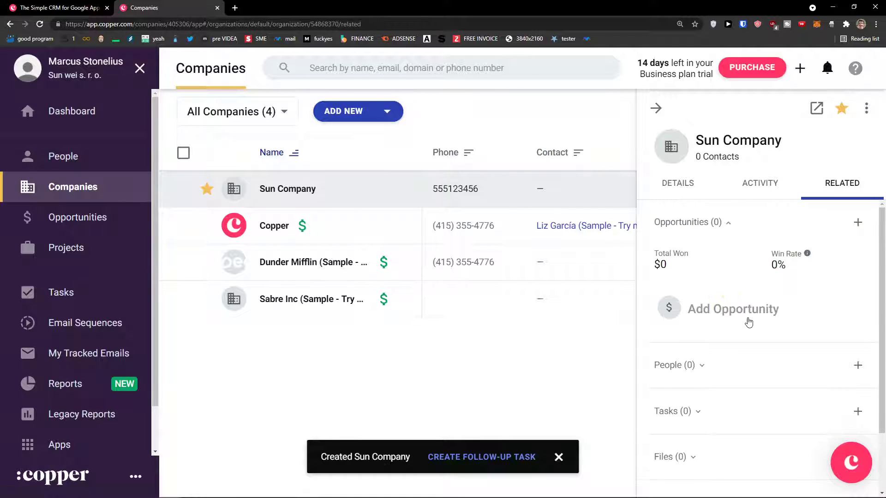
{"action": "scroll", "coordinate": [734, 321], "scroll_direction": "down", "scroll_amount": 2}
{"action": "scroll", "coordinate": [723, 323], "scroll_direction": "up", "scroll_amount": 2}
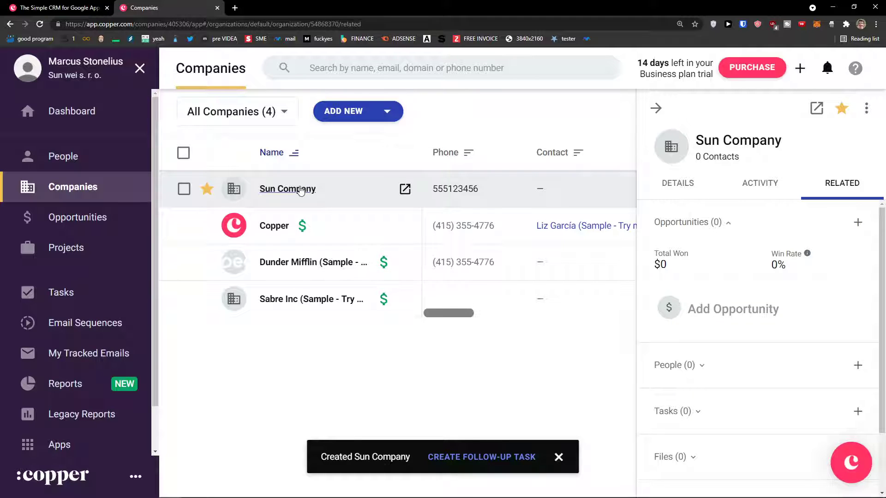
{"action": "left_click", "coordinate": [405, 189]}
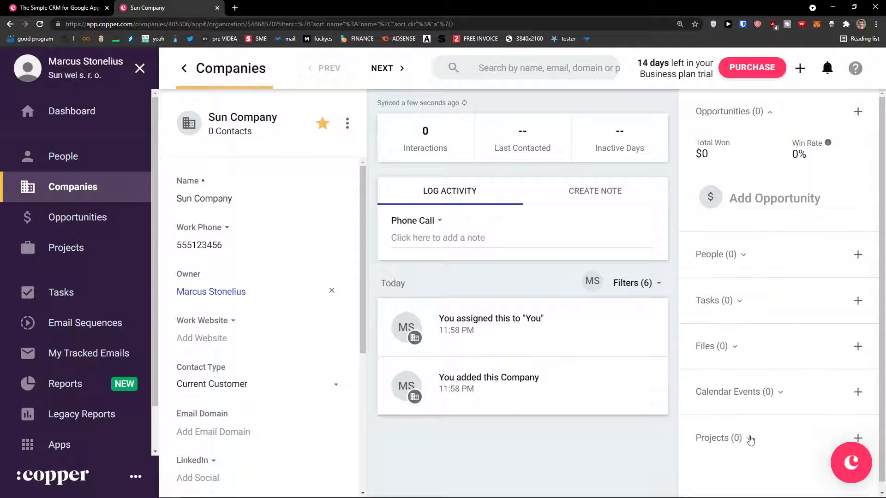
{"action": "left_click", "coordinate": [79, 167]}
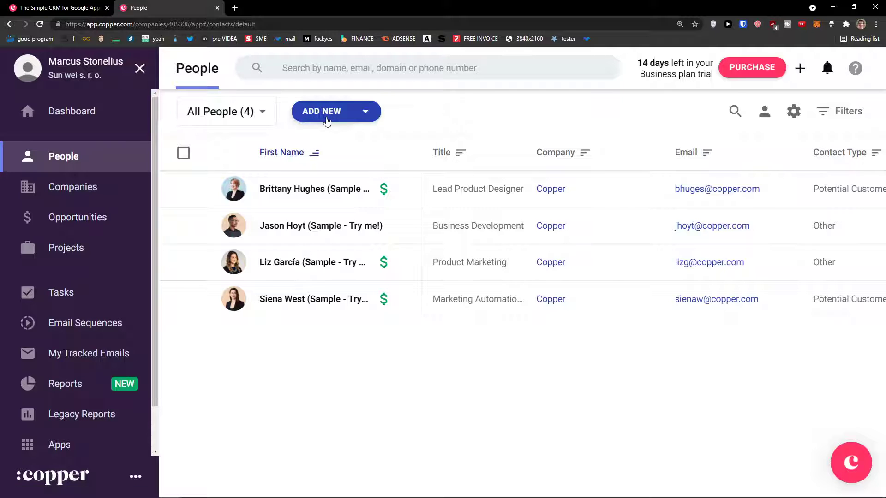
Sort the People list by Title and open a new person form.
{"action": "left_click", "coordinate": [455, 160]}
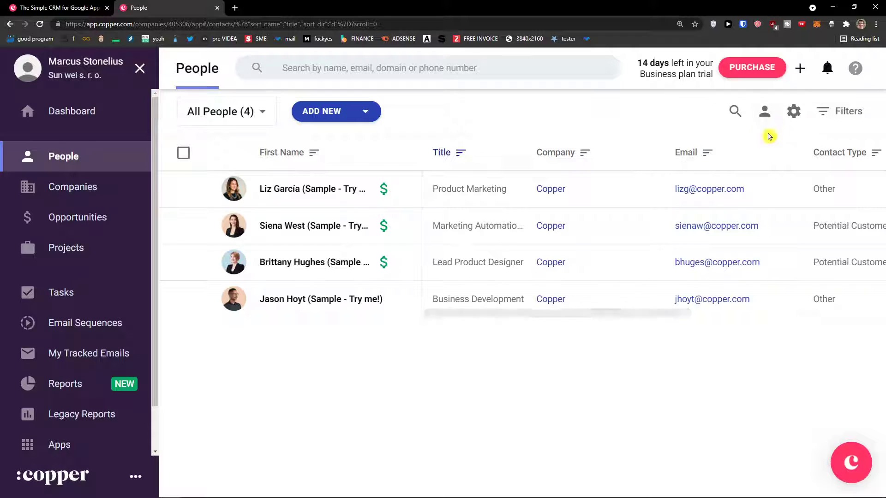
{"action": "left_click", "coordinate": [299, 113]}
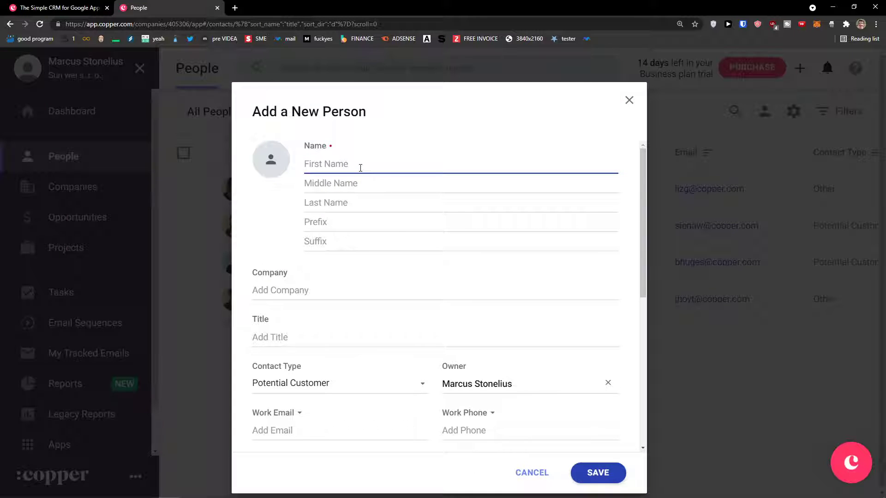
Enter the new person's first and last name and link them to Sun Company.
{"action": "type", "text": "Marcus"}
{"action": "key", "text": "Tab"}
{"action": "key", "text": "Tab"}
{"action": "type", "text": "C"}
{"action": "key", "text": "Tab"}
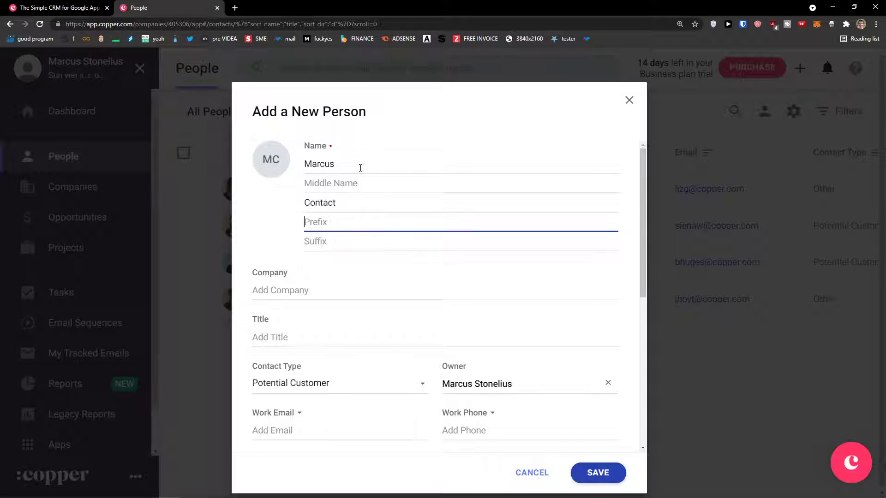
{"action": "key", "text": "Tab"}
{"action": "key", "text": "Tab"}
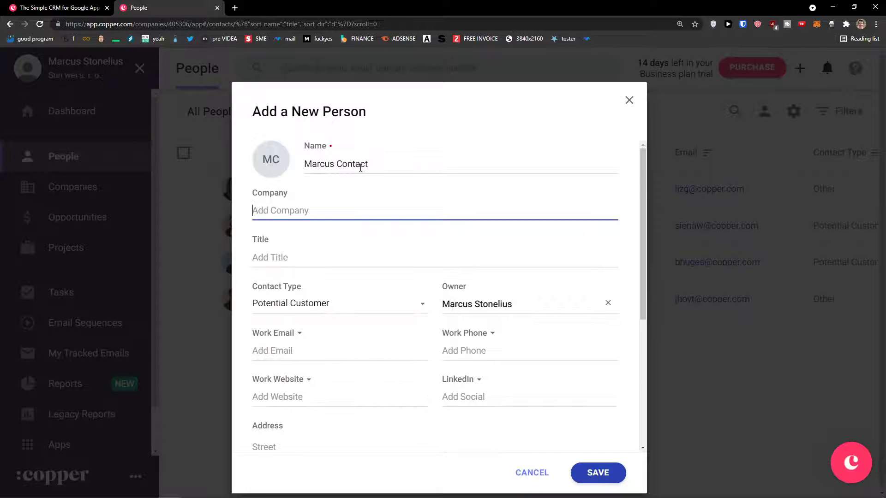
{"action": "type", "text": "Sun"}
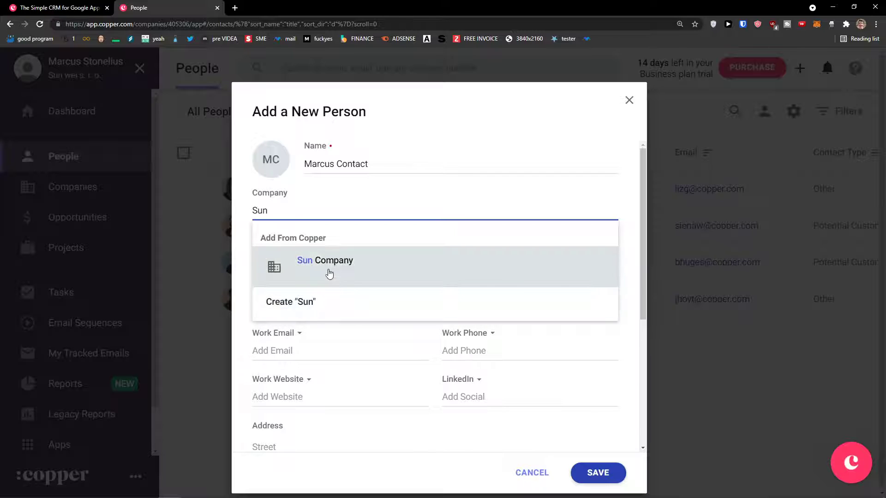
{"action": "left_click", "coordinate": [329, 272]}
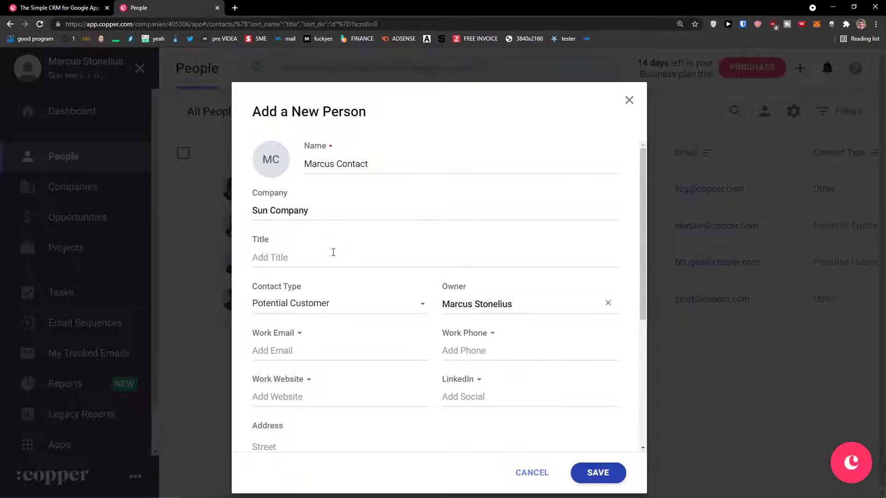
Set the person's contact type to Current Customer.
{"action": "left_click", "coordinate": [318, 258]}
{"action": "scroll", "coordinate": [304, 263], "scroll_direction": "down", "scroll_amount": 1}
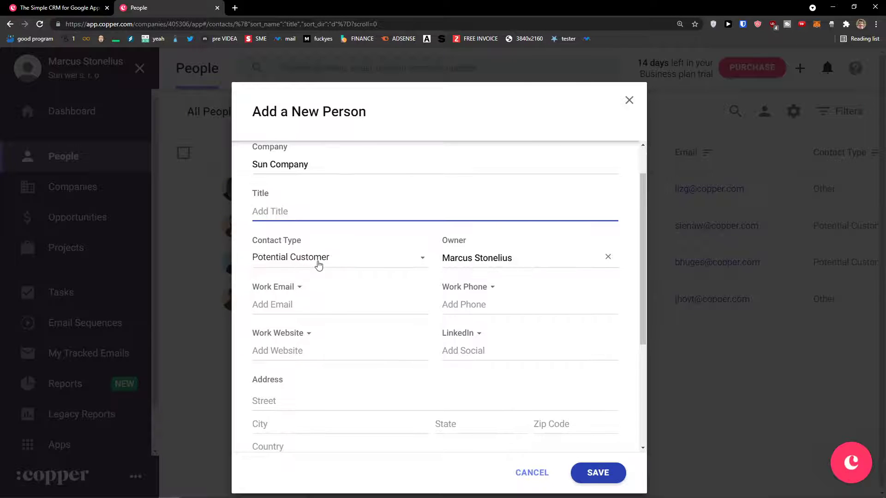
{"action": "left_click", "coordinate": [318, 265]}
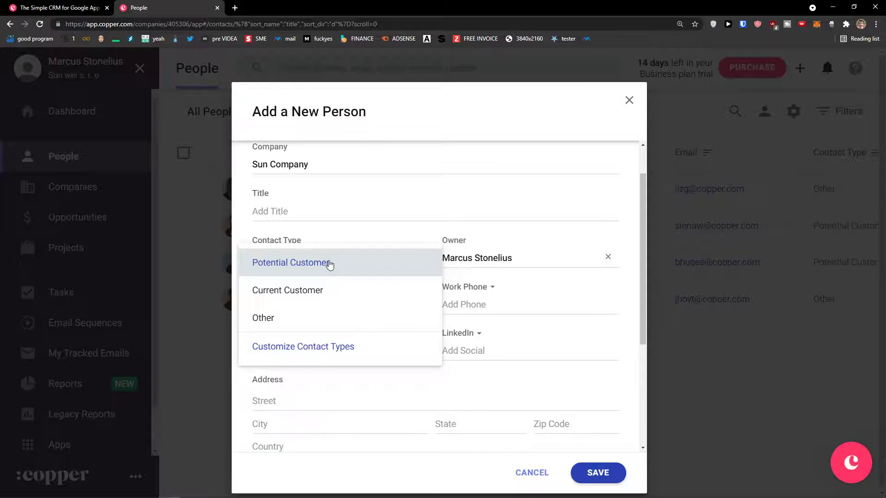
{"action": "left_click", "coordinate": [315, 290]}
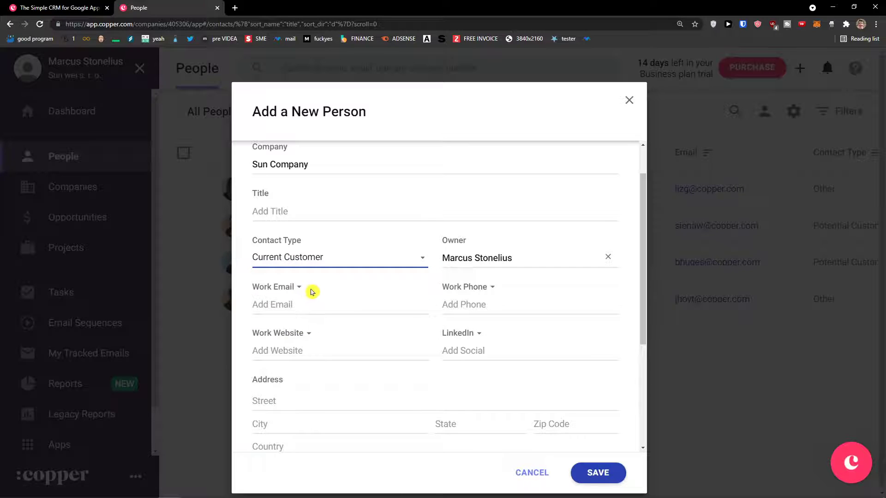
Enter the person's work email, leaving the record owner unchanged.
{"action": "scroll", "coordinate": [311, 300], "scroll_direction": "down", "scroll_amount": 1}
{"action": "left_click", "coordinate": [369, 264]}
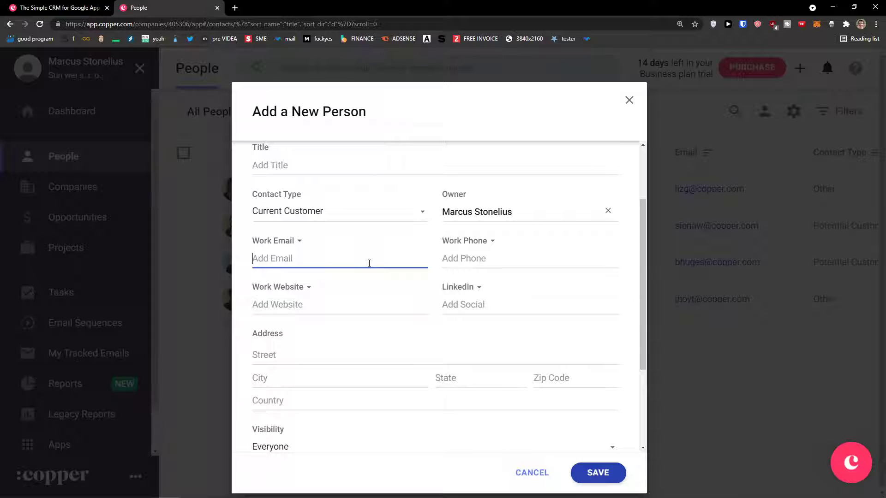
{"action": "key", "text": "Tab"}
{"action": "left_click", "coordinate": [489, 211]}
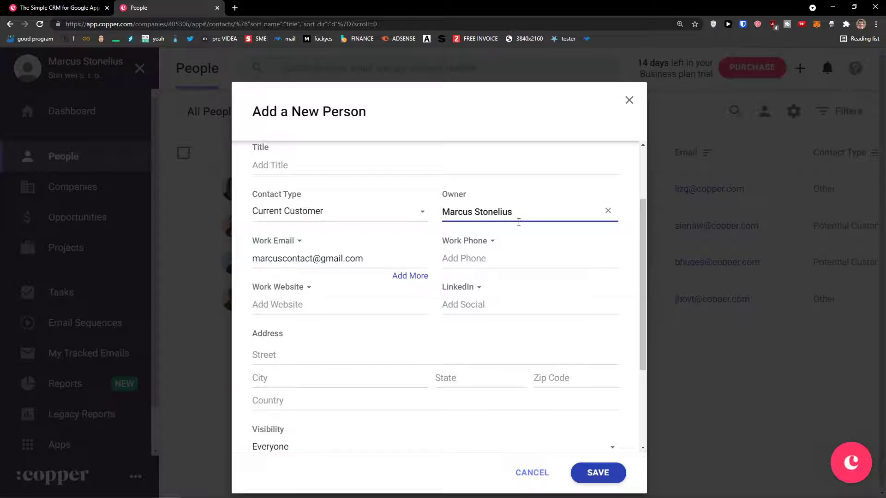
{"action": "left_click", "coordinate": [210, 324]}
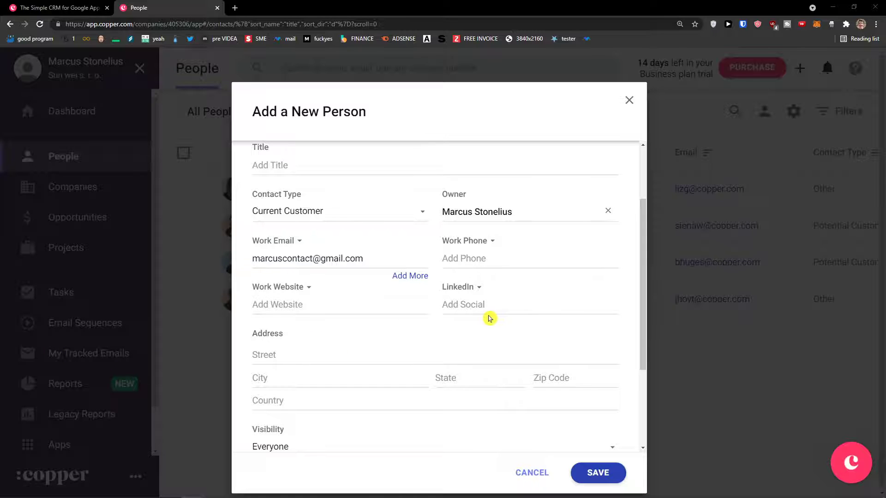
Keep visibility set to Everyone and save the new person.
{"action": "scroll", "coordinate": [461, 311], "scroll_direction": "down", "scroll_amount": 2}
{"action": "left_click", "coordinate": [311, 267]}
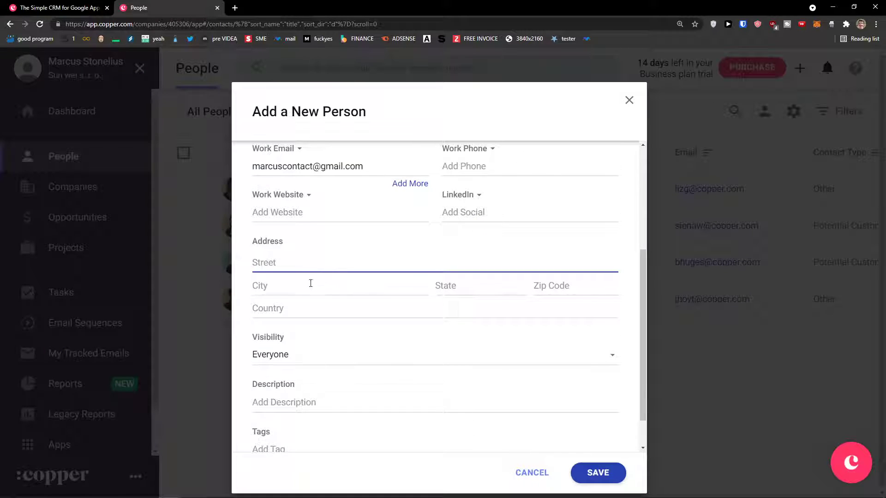
{"action": "scroll", "coordinate": [305, 321], "scroll_direction": "down", "scroll_amount": 1}
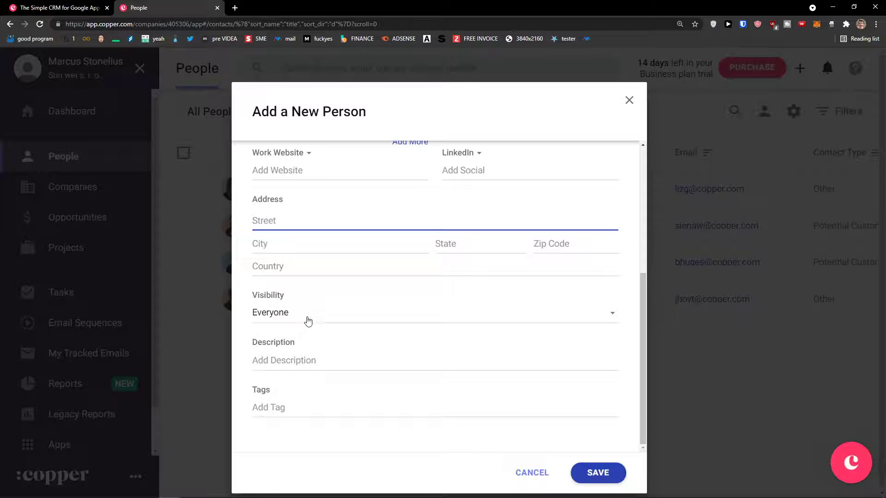
{"action": "left_click", "coordinate": [308, 320]}
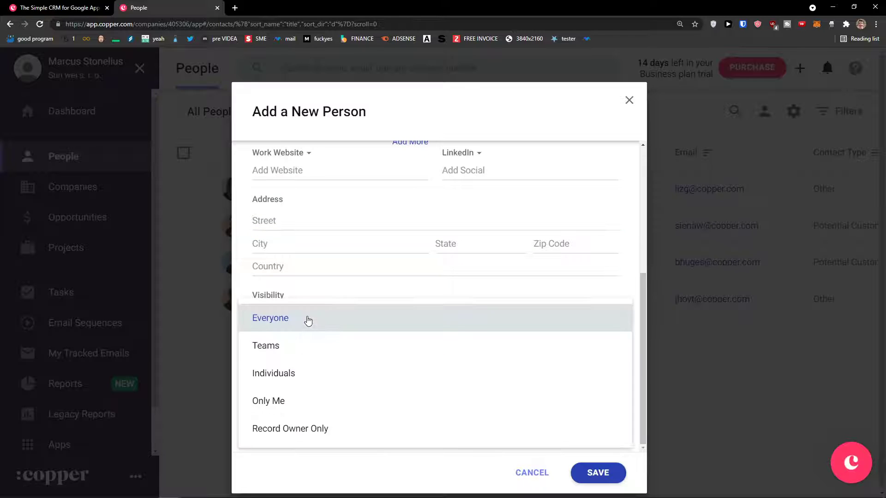
{"action": "left_click", "coordinate": [356, 287]}
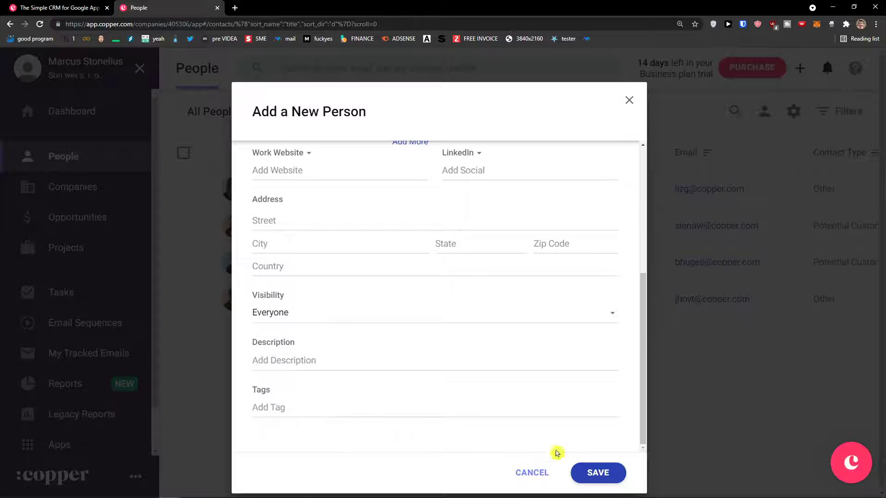
{"action": "mouse_move", "coordinate": [765, 493]}
{"action": "left_click", "coordinate": [611, 470]}
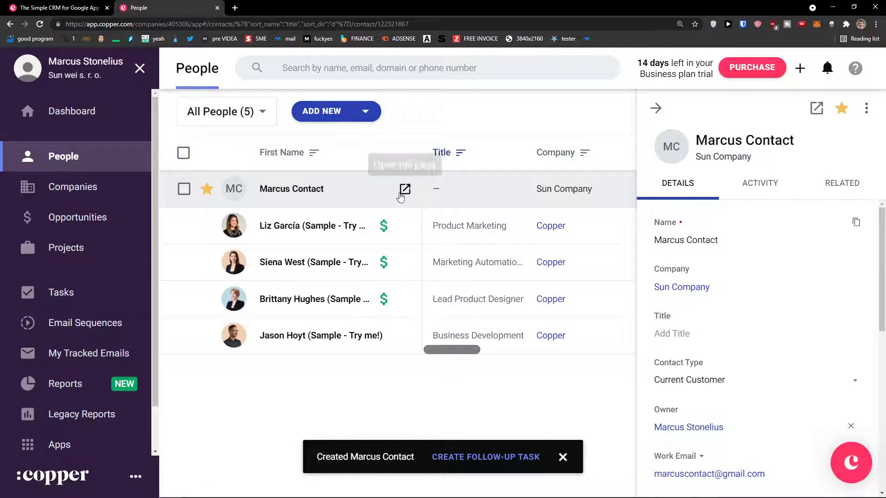
Open the new contact's full record page from the People list.
{"action": "left_click", "coordinate": [405, 189]}
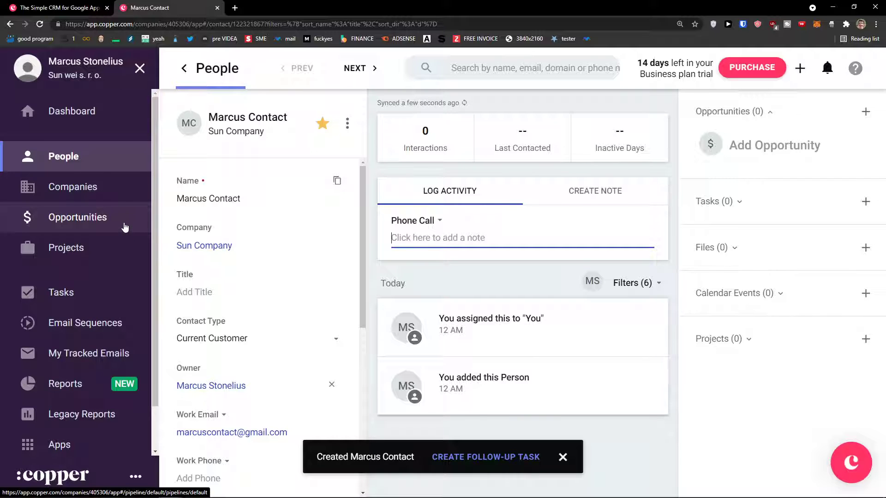
Review the new contact's record at Sun Company and dismiss the person-created notification.
{"action": "scroll", "coordinate": [240, 251], "scroll_direction": "down", "scroll_amount": 3}
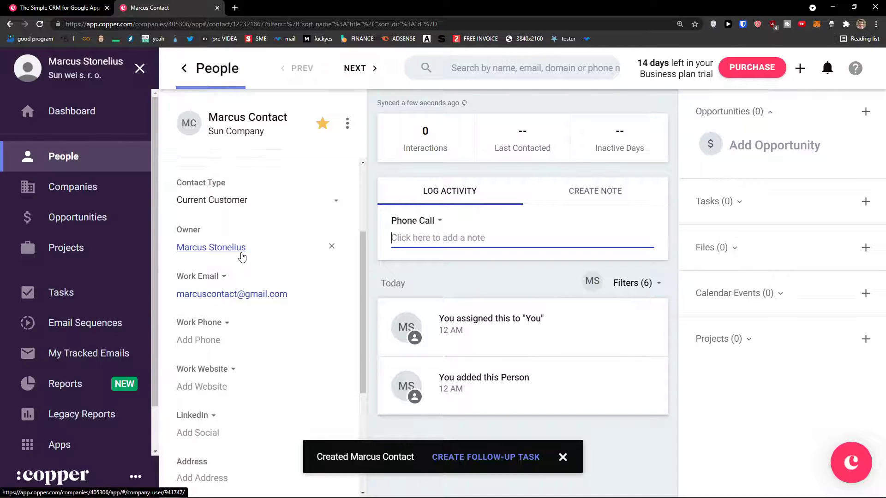
{"action": "scroll", "coordinate": [241, 256], "scroll_direction": "down", "scroll_amount": 1}
{"action": "scroll", "coordinate": [239, 254], "scroll_direction": "up", "scroll_amount": 4}
{"action": "scroll", "coordinate": [238, 251], "scroll_direction": "down", "scroll_amount": 7}
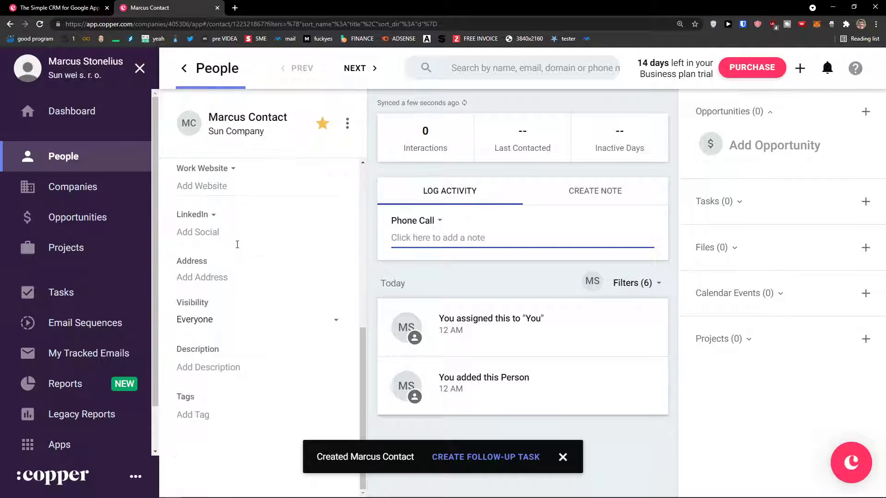
{"action": "left_click", "coordinate": [562, 456]}
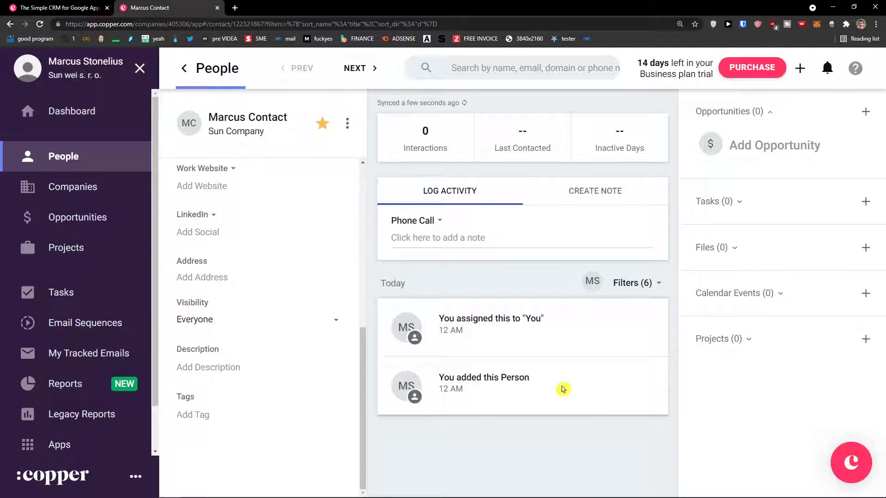
{"action": "scroll", "coordinate": [279, 340], "scroll_direction": "up", "scroll_amount": 7}
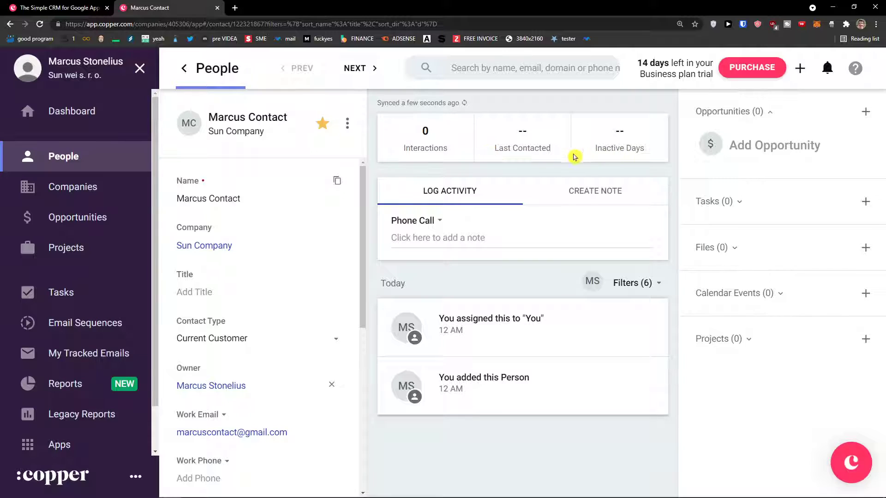
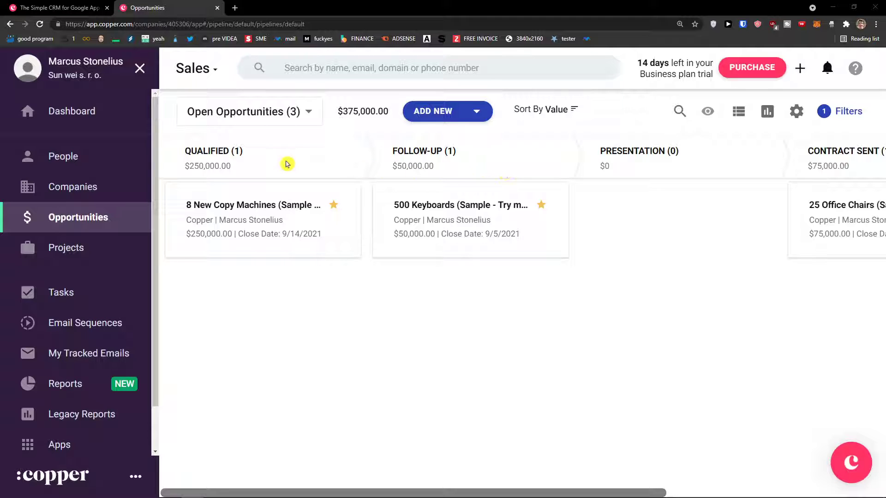
Switch the Sales pipeline board from Open Opportunities to All Opportunities.
{"action": "left_click_drag", "start_coordinate": [428, 492], "coordinate": [365, 444]}
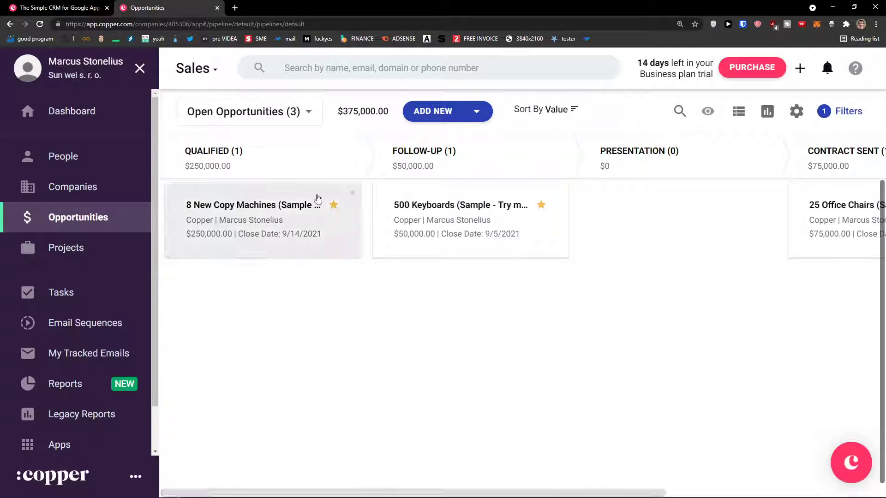
{"action": "left_click", "coordinate": [294, 117]}
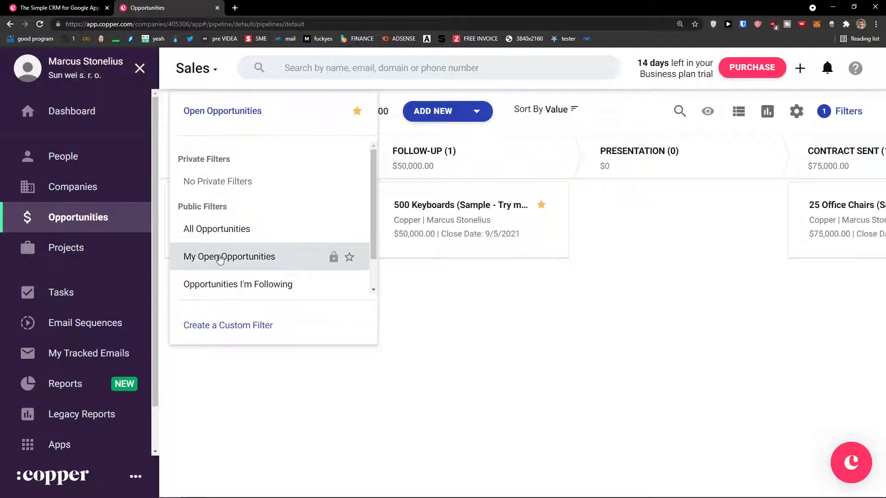
{"action": "scroll", "coordinate": [220, 282], "scroll_direction": "down", "scroll_amount": 1}
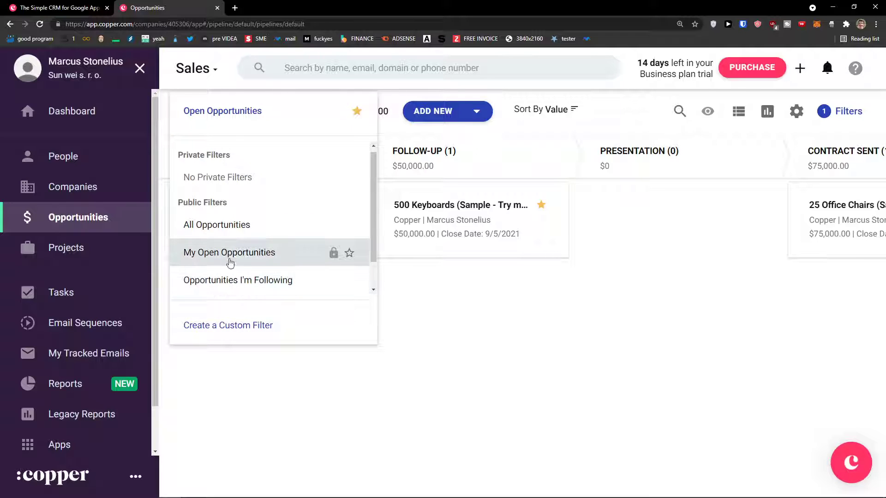
{"action": "left_click", "coordinate": [238, 226]}
Glance at the custom filter builder and pipeline settings menu, then begin a new opportunity.
{"action": "left_click", "coordinate": [262, 109]}
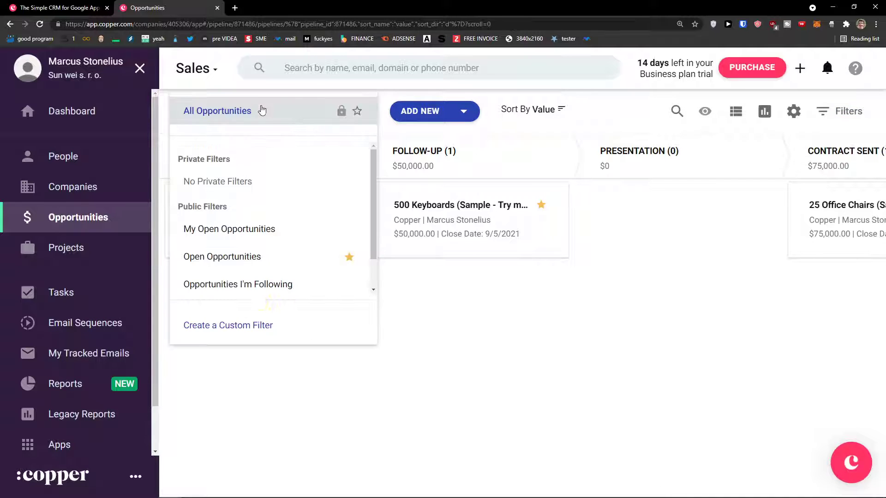
{"action": "left_click", "coordinate": [257, 329]}
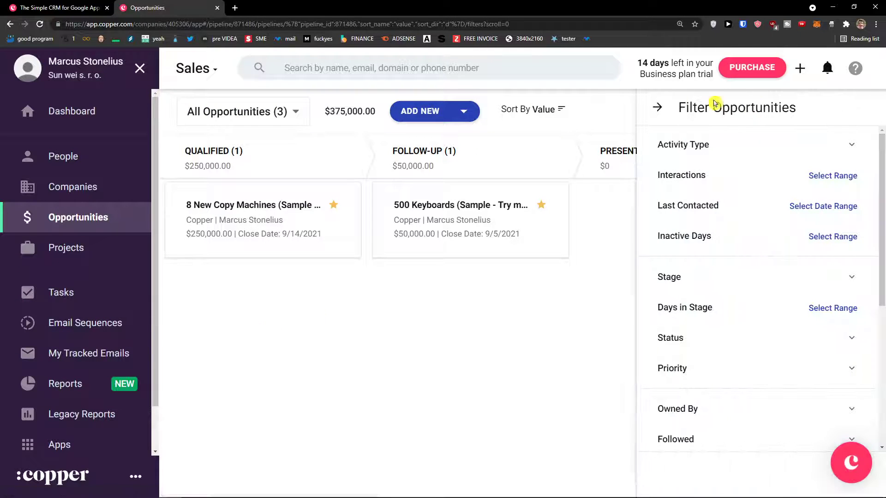
{"action": "left_click", "coordinate": [658, 108]}
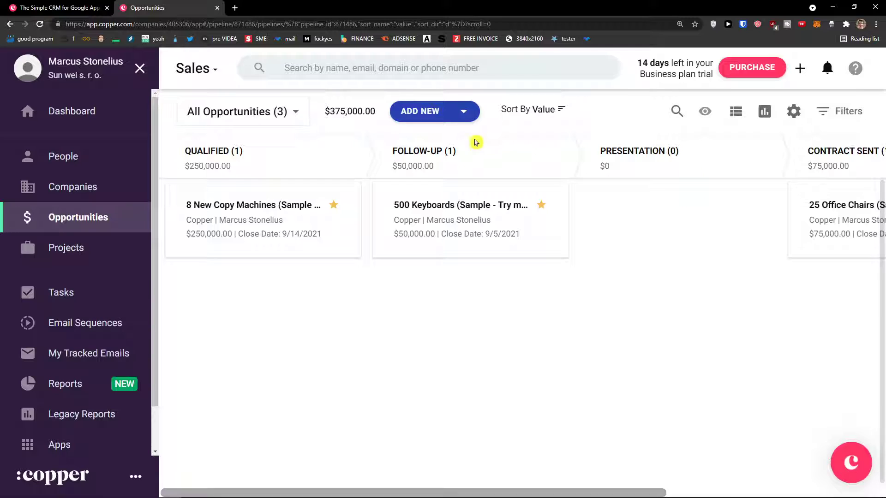
{"action": "left_click", "coordinate": [793, 115]}
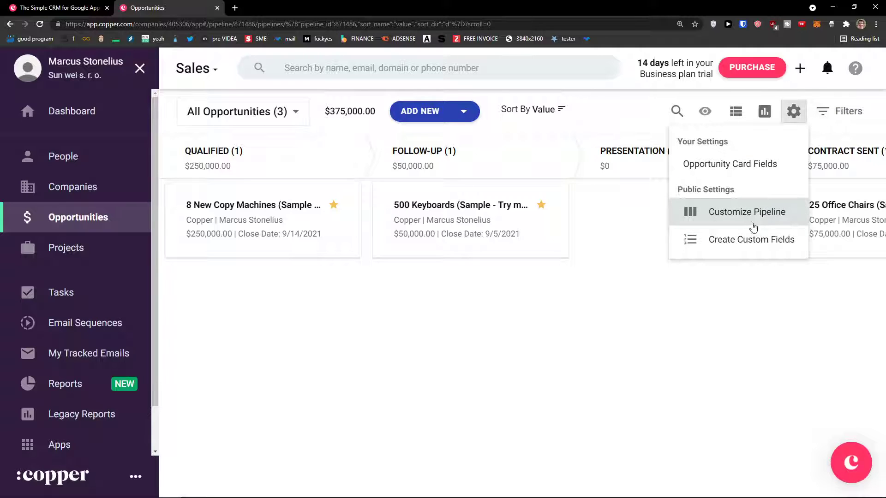
{"action": "left_click", "coordinate": [430, 114]}
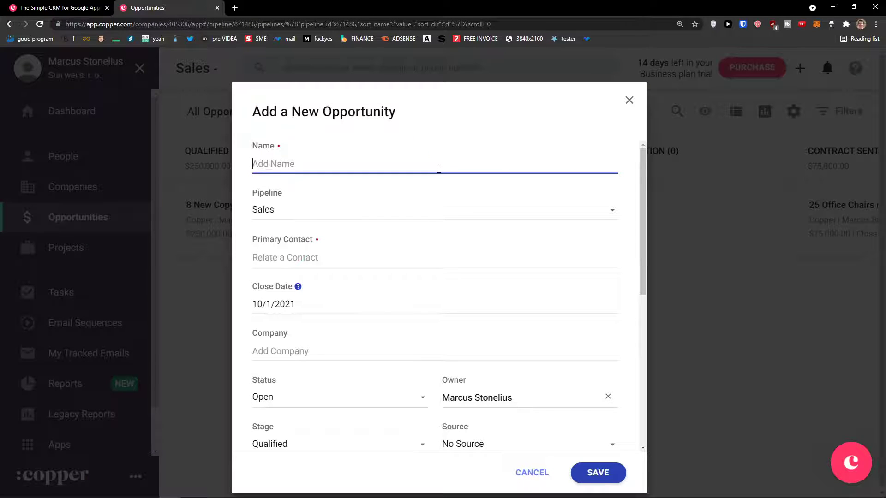
Name the opportunity 'Sun Youtube Opportunity' and review the Sales stages, keeping Qualified.
{"action": "type", "text": "Sun Youtube Opportunity"}
{"action": "key", "text": "Tab"}
{"action": "left_click", "coordinate": [398, 217]}
{"action": "left_click", "coordinate": [378, 244]}
{"action": "left_click", "coordinate": [370, 210]}
{"action": "left_click", "coordinate": [361, 216]}
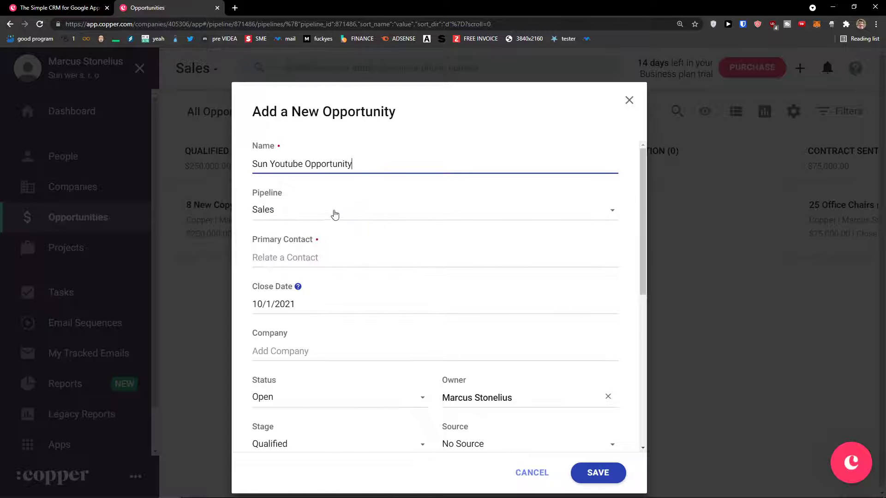
{"action": "scroll", "coordinate": [268, 220], "scroll_direction": "down", "scroll_amount": 1}
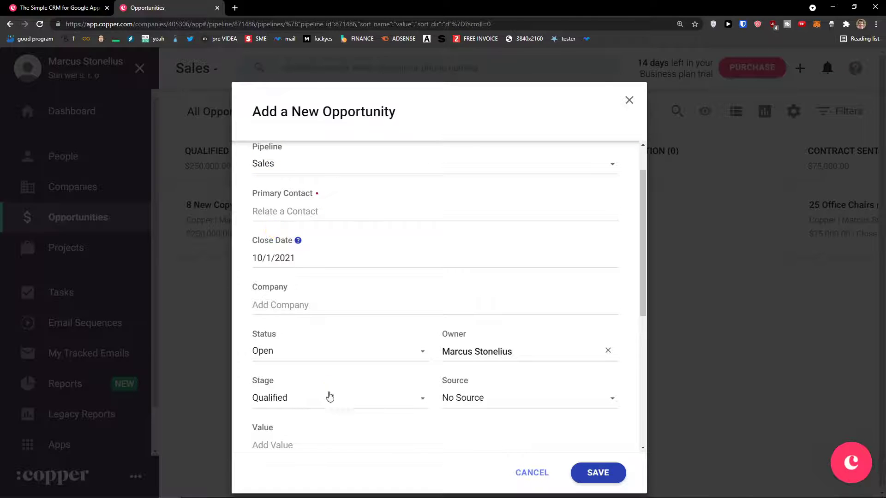
{"action": "left_click", "coordinate": [298, 406]}
{"action": "scroll", "coordinate": [323, 411], "scroll_direction": "down", "scroll_amount": 2}
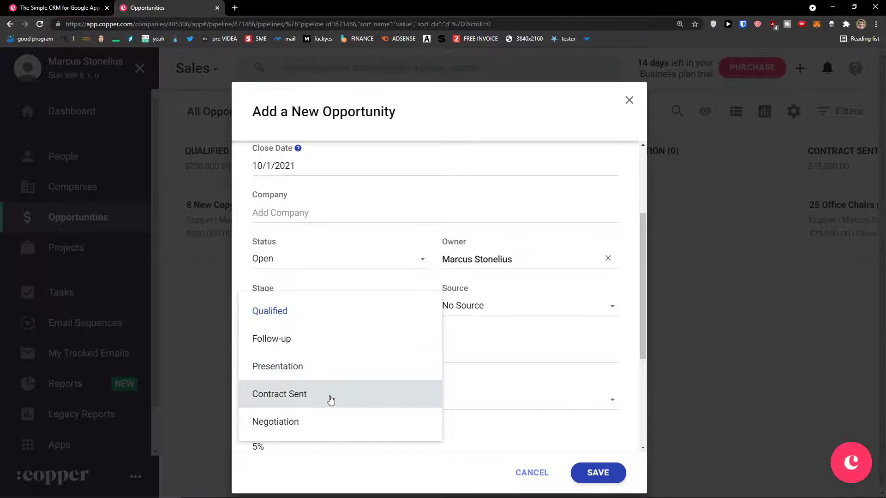
{"action": "left_click", "coordinate": [510, 392]}
{"action": "scroll", "coordinate": [494, 394], "scroll_direction": "up", "scroll_amount": 3}
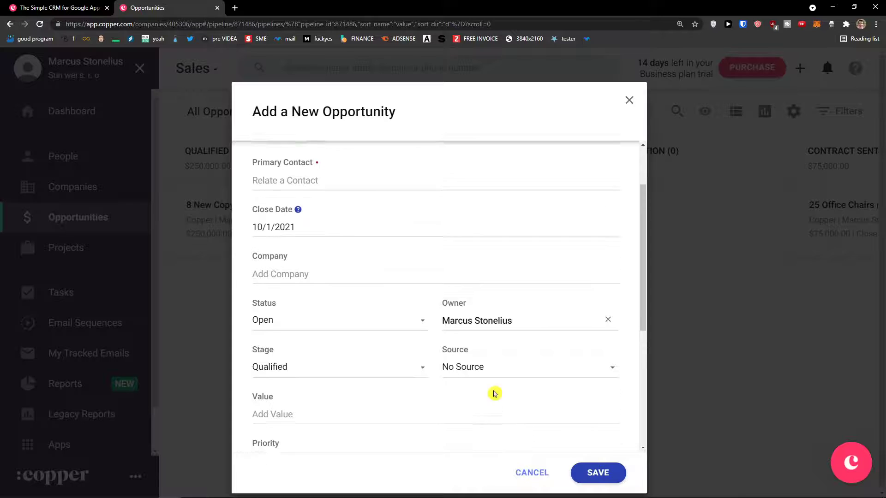
Switch the opportunity to the Business Development pipeline and review its stages.
{"action": "left_click", "coordinate": [303, 214]}
{"action": "left_click", "coordinate": [300, 242]}
{"action": "scroll", "coordinate": [318, 364], "scroll_direction": "down", "scroll_amount": 2}
{"action": "left_click", "coordinate": [332, 350]}
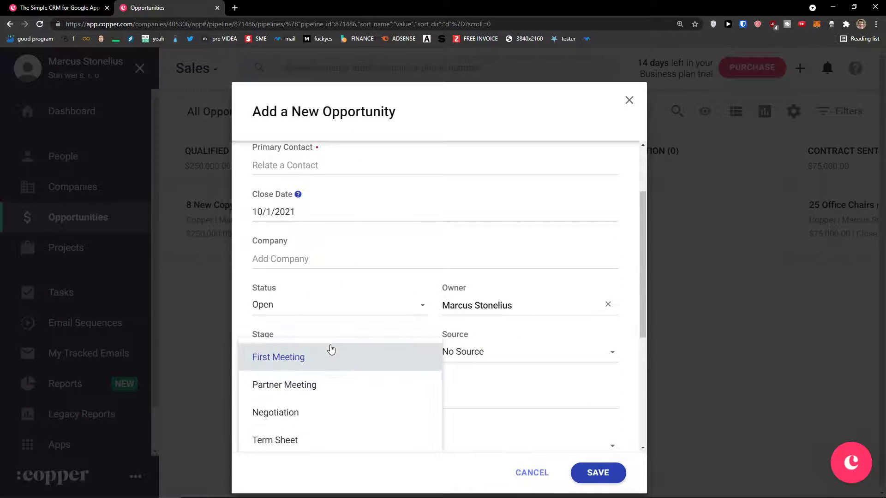
{"action": "scroll", "coordinate": [322, 361], "scroll_direction": "down", "scroll_amount": 1}
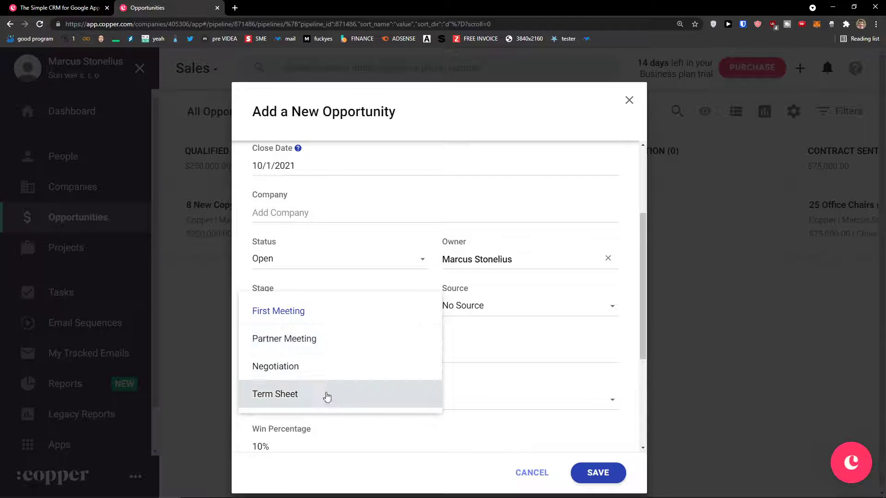
{"action": "left_click", "coordinate": [467, 361]}
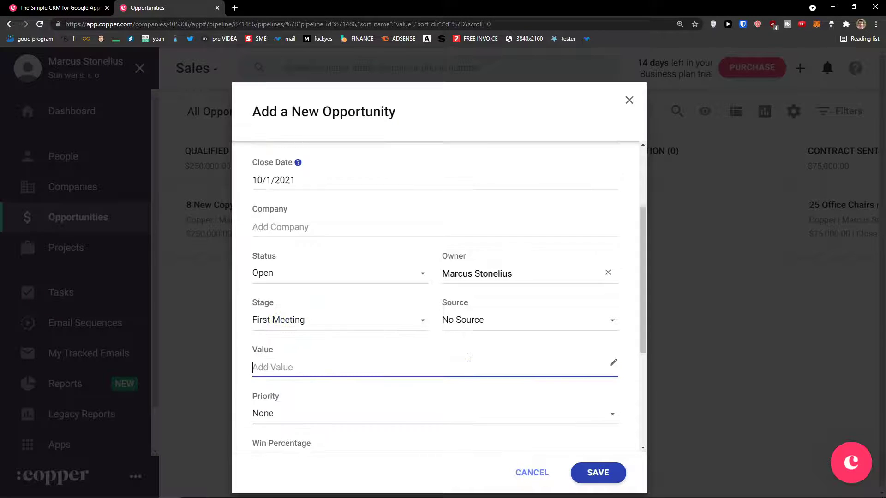
{"action": "scroll", "coordinate": [334, 251], "scroll_direction": "up", "scroll_amount": 3}
{"action": "left_click", "coordinate": [333, 207]}
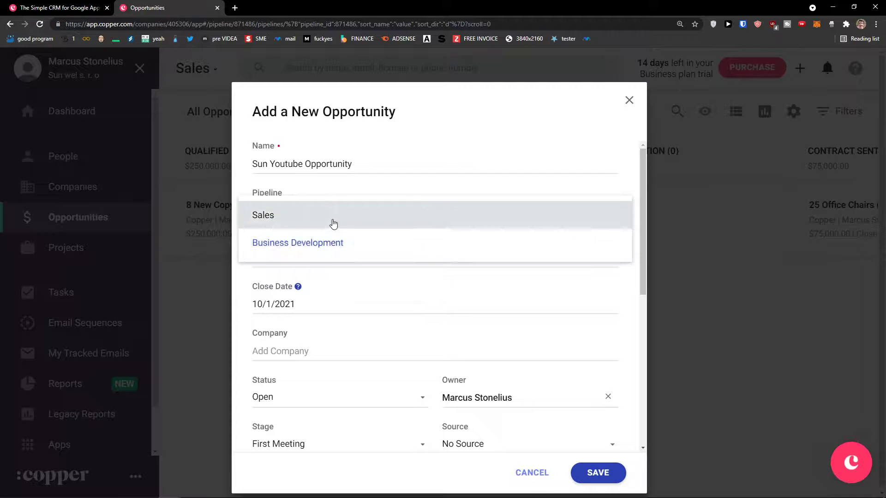
Return the opportunity to Sales and link the matching Sun Company contact as primary contact.
{"action": "left_click", "coordinate": [332, 224]}
{"action": "left_click", "coordinate": [317, 257]}
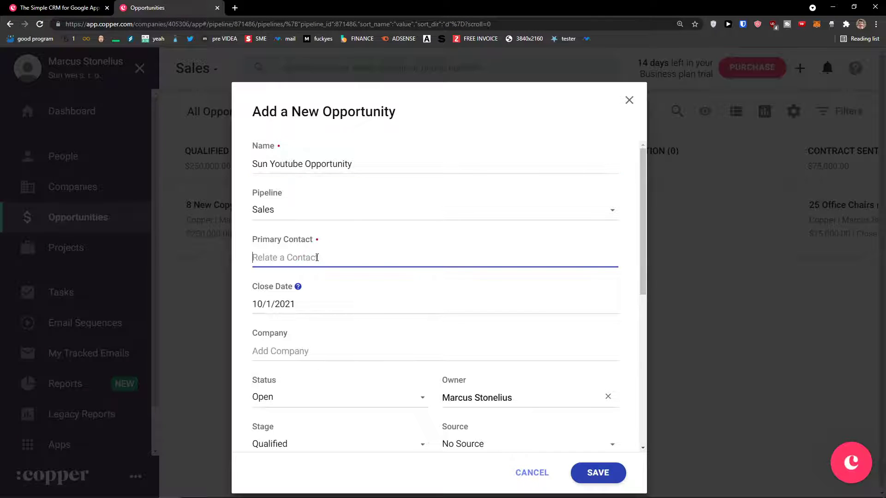
{"action": "type", "text": "marc"}
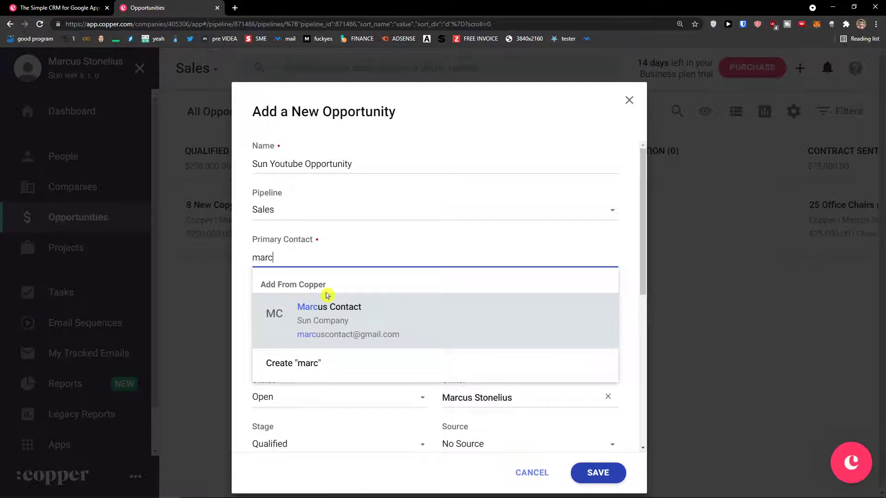
{"action": "left_click", "coordinate": [322, 312]}
Review the filled-in contact fields and the Status options, leaving the status Open.
{"action": "scroll", "coordinate": [316, 334], "scroll_direction": "down", "scroll_amount": 1}
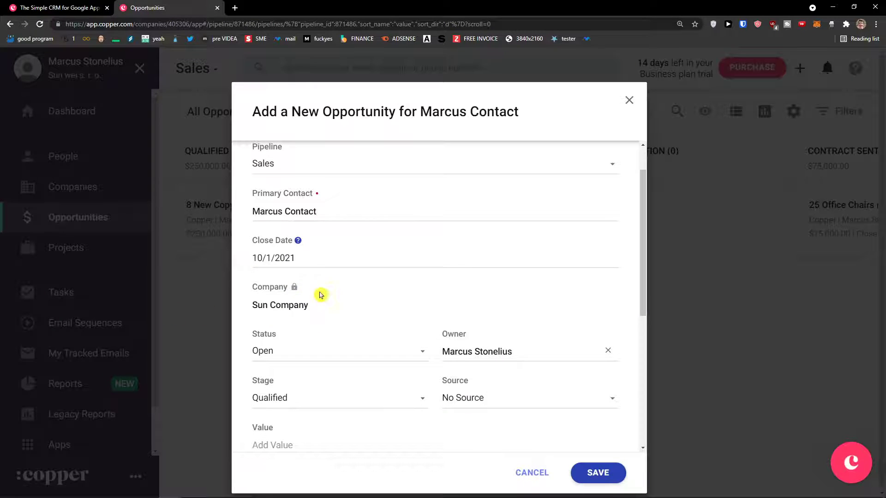
{"action": "scroll", "coordinate": [298, 287], "scroll_direction": "up", "scroll_amount": 1}
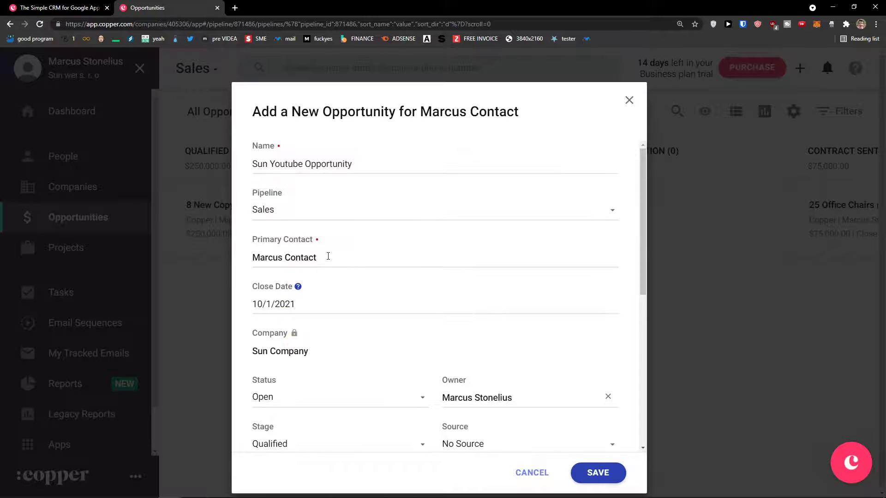
{"action": "left_click_drag", "start_coordinate": [328, 256], "coordinate": [244, 258]}
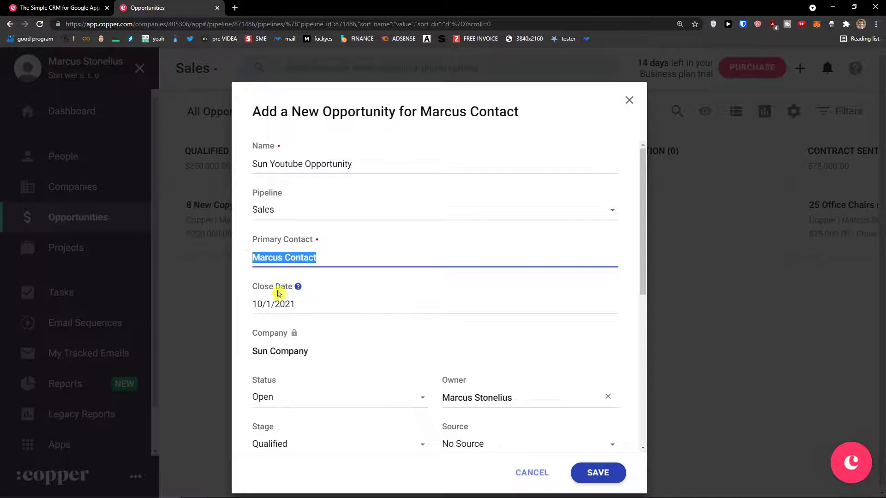
{"action": "left_click_drag", "start_coordinate": [328, 352], "coordinate": [255, 352]}
{"action": "scroll", "coordinate": [249, 354], "scroll_direction": "down", "scroll_amount": 1}
{"action": "scroll", "coordinate": [249, 353], "scroll_direction": "down", "scroll_amount": 1}
{"action": "left_click", "coordinate": [286, 307]}
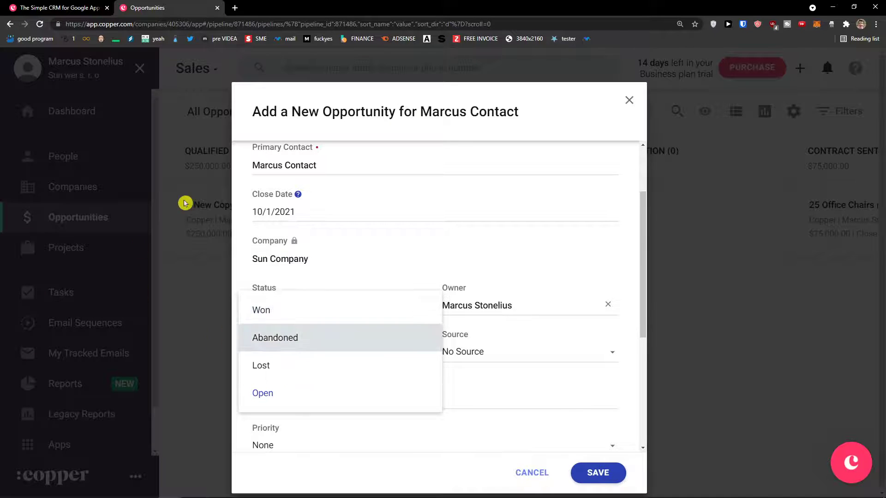
{"action": "left_click", "coordinate": [235, 8]}
{"action": "key", "text": "ctrl+w"}
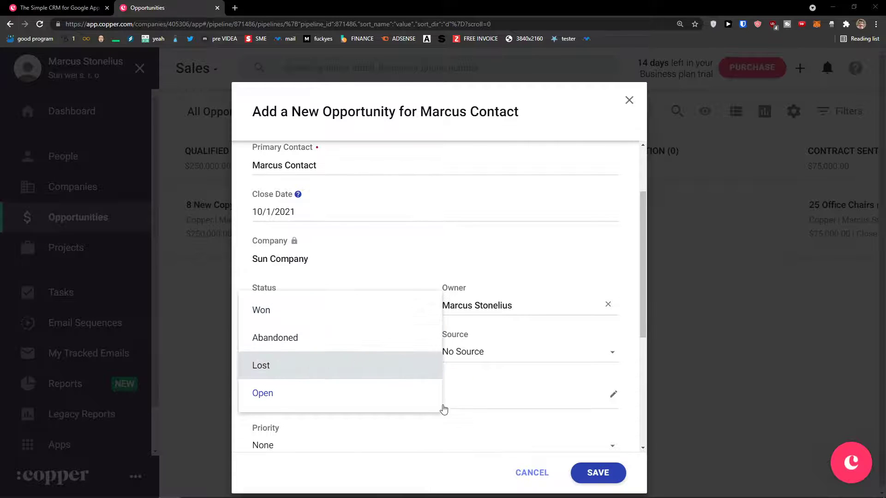
{"action": "key", "text": "Escape"}
Keep status Open, set the stage to Follow-up and the lead source to Email.
{"action": "left_click", "coordinate": [372, 312]}
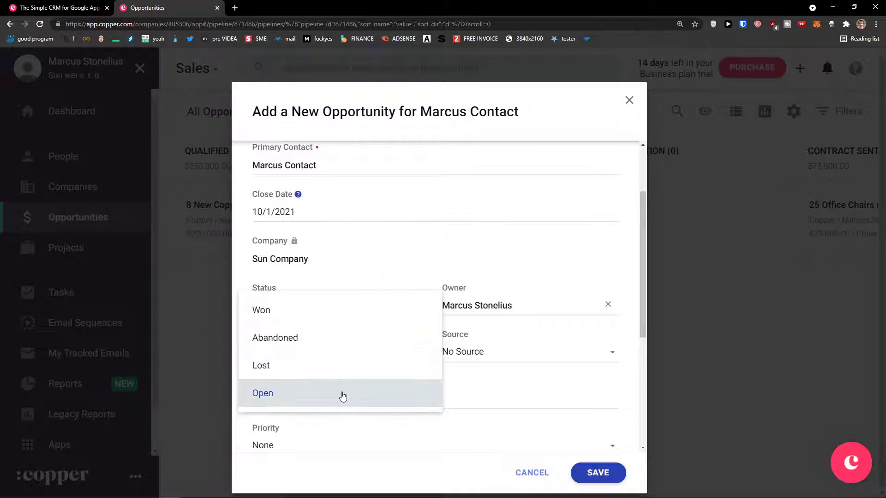
{"action": "left_click", "coordinate": [342, 395]}
{"action": "left_click", "coordinate": [332, 362]}
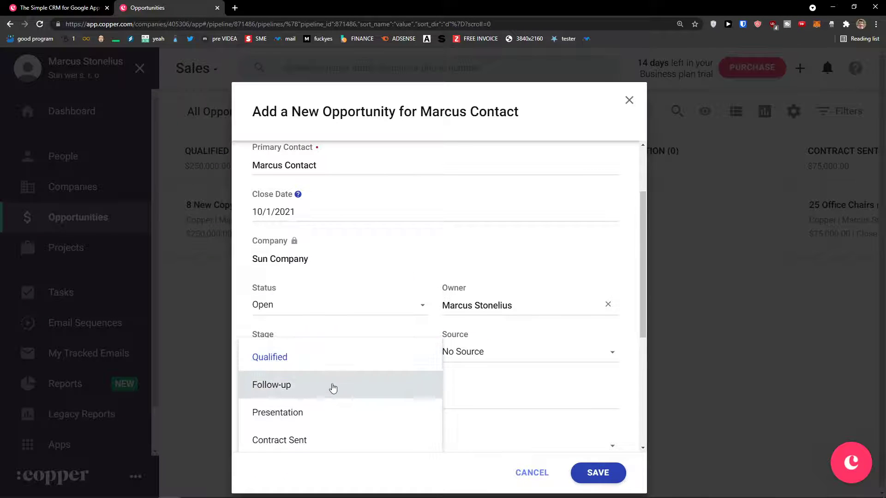
{"action": "scroll", "coordinate": [341, 373], "scroll_direction": "down", "scroll_amount": 1}
{"action": "left_click", "coordinate": [357, 342]}
{"action": "left_click", "coordinate": [516, 307]}
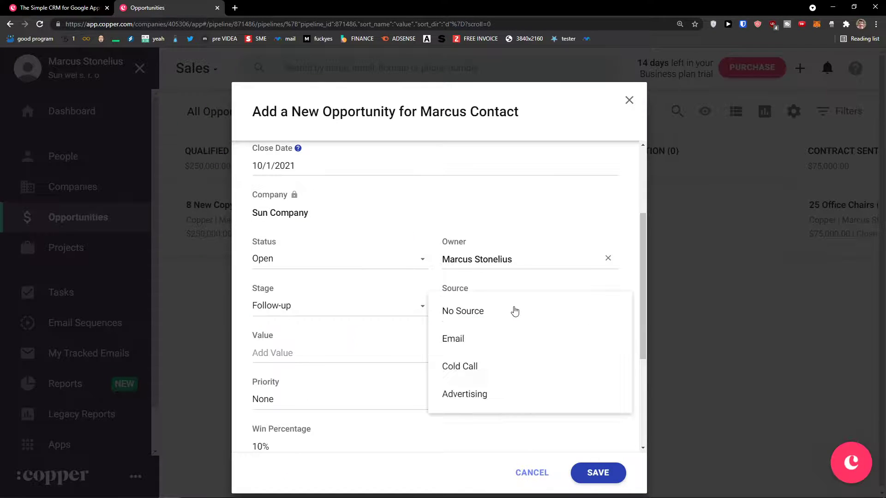
{"action": "left_click", "coordinate": [499, 343]}
{"action": "left_click", "coordinate": [386, 309]}
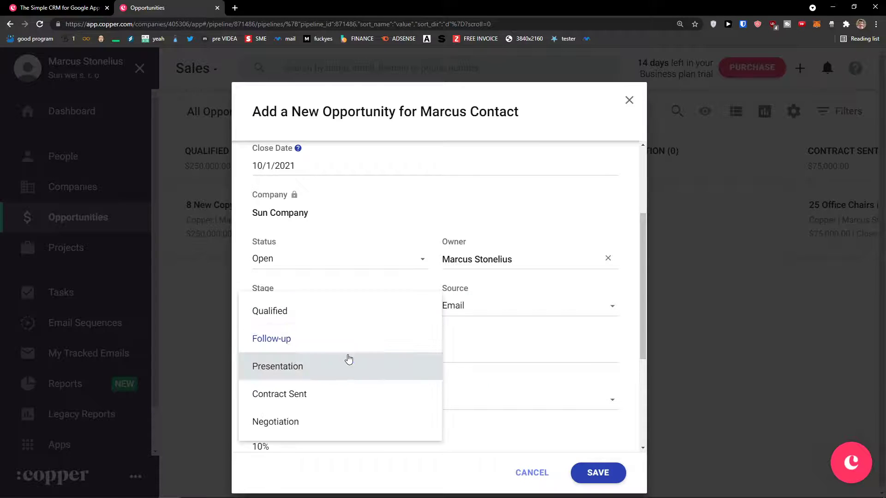
{"action": "left_click", "coordinate": [358, 335]}
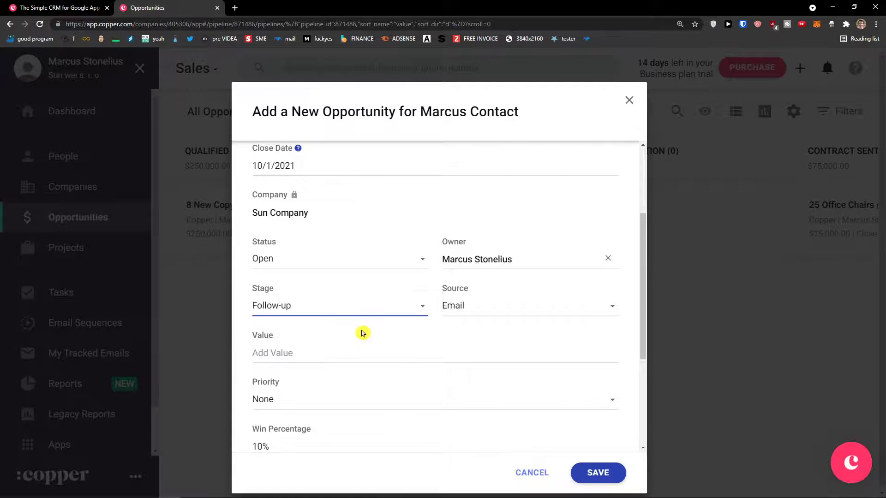
{"action": "left_click", "coordinate": [499, 313]}
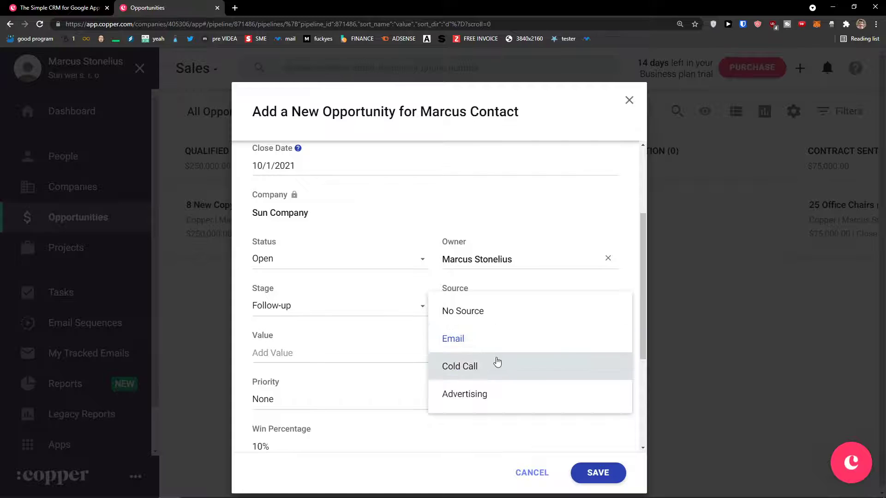
{"action": "left_click", "coordinate": [510, 344]}
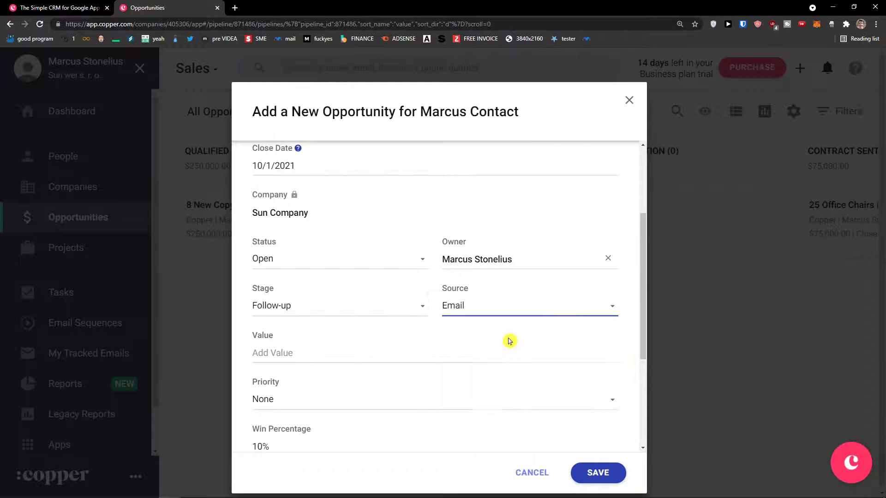
Set the priority to Medium and save the new opportunity.
{"action": "left_click", "coordinate": [297, 355]}
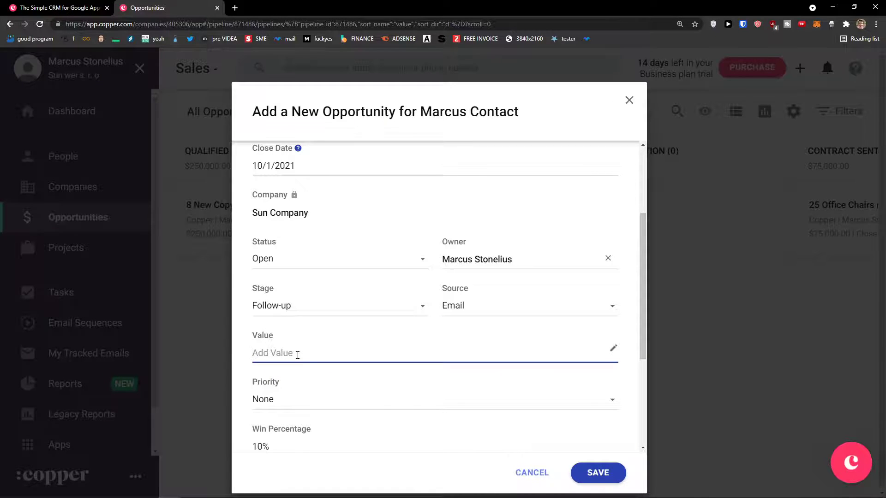
{"action": "scroll", "coordinate": [316, 358], "scroll_direction": "down", "scroll_amount": 1}
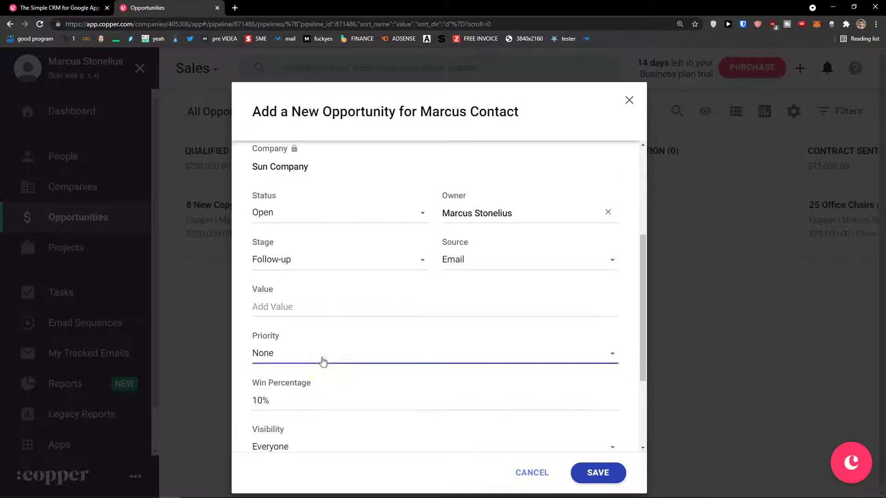
{"action": "left_click", "coordinate": [322, 362]}
{"action": "scroll", "coordinate": [321, 390], "scroll_direction": "down", "scroll_amount": 1}
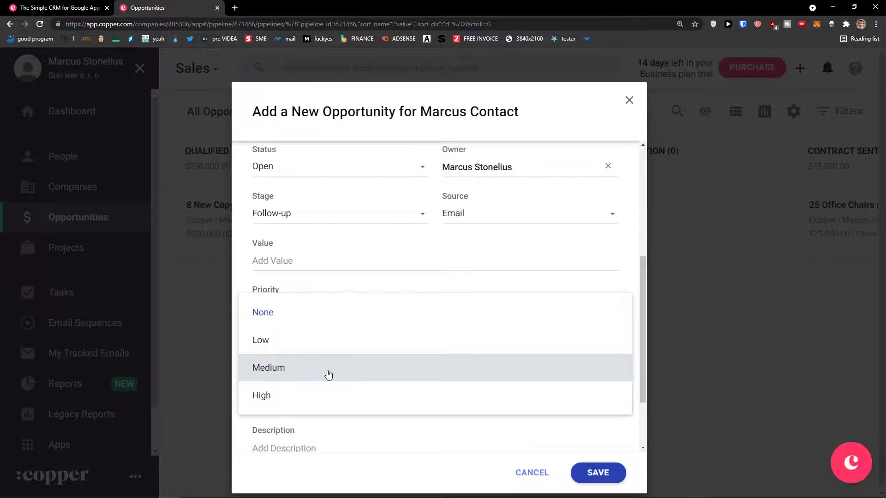
{"action": "left_click", "coordinate": [328, 375]}
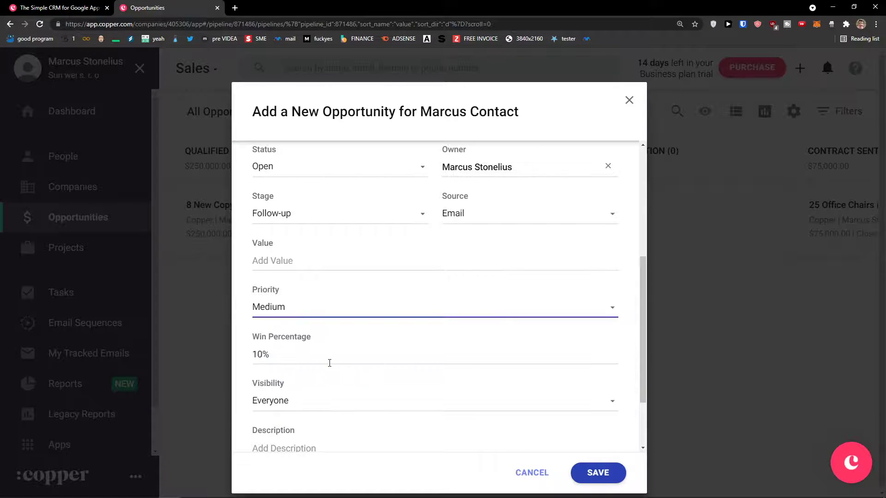
{"action": "scroll", "coordinate": [329, 362], "scroll_direction": "down", "scroll_amount": 1}
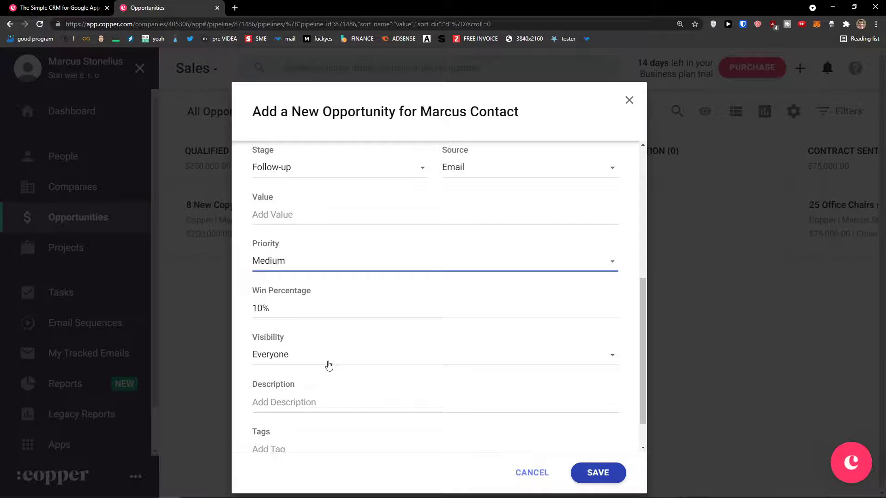
{"action": "scroll", "coordinate": [329, 364], "scroll_direction": "up", "scroll_amount": 3}
{"action": "scroll", "coordinate": [328, 362], "scroll_direction": "down", "scroll_amount": 3}
{"action": "scroll", "coordinate": [328, 365], "scroll_direction": "down", "scroll_amount": 1}
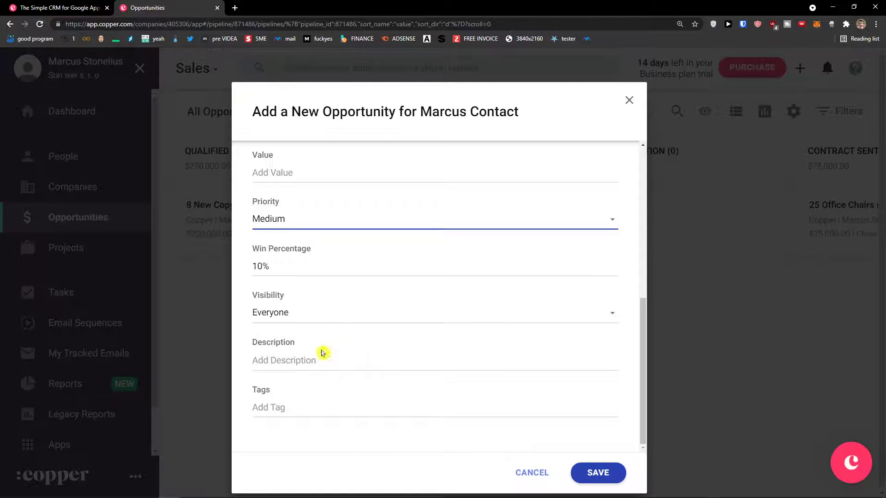
{"action": "scroll", "coordinate": [348, 407], "scroll_direction": "up", "scroll_amount": 5}
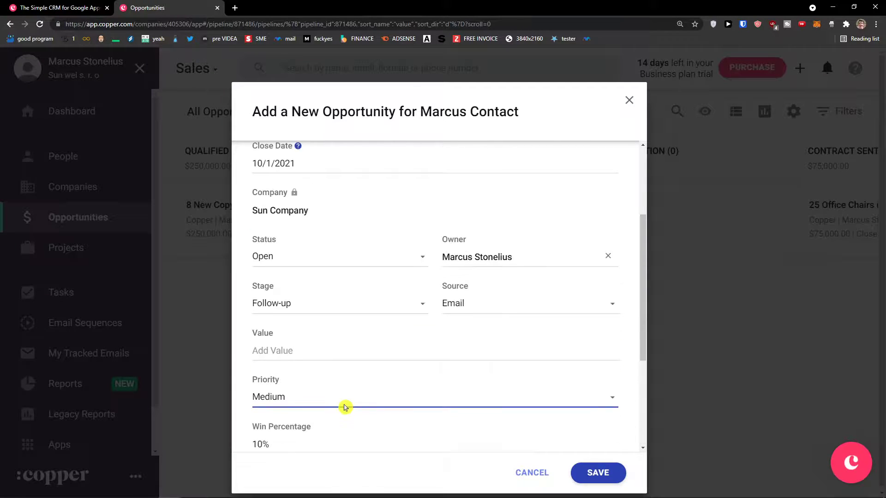
{"action": "left_click", "coordinate": [600, 473]}
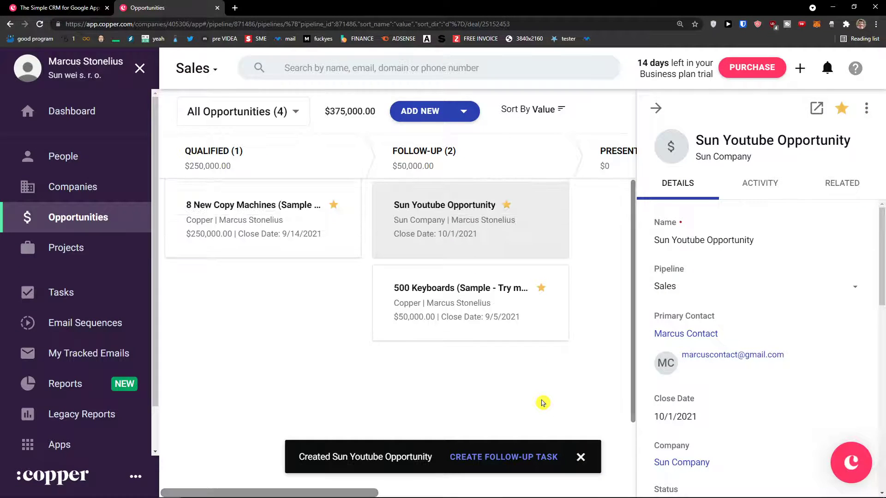
Close the details panel and drag Sun Youtube Opportunity into the Presentation stage.
{"action": "left_click", "coordinate": [653, 111]}
{"action": "left_click_drag", "start_coordinate": [461, 209], "coordinate": [664, 220]}
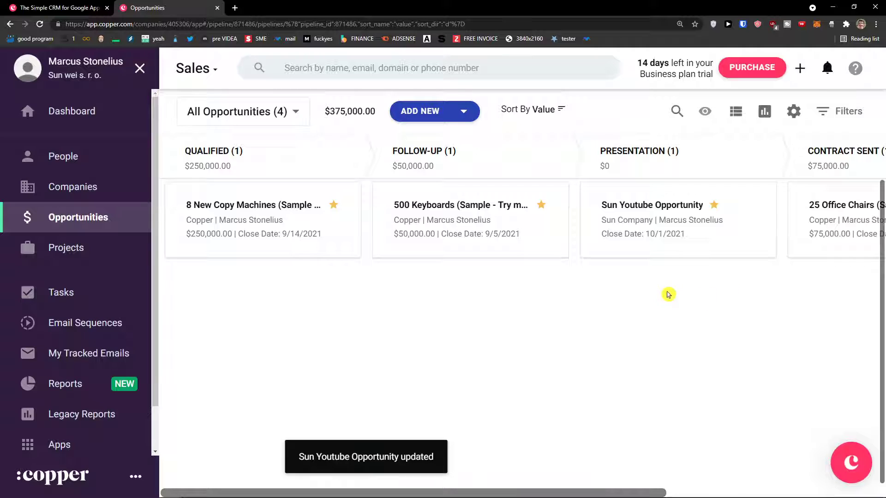
{"action": "scroll", "coordinate": [669, 492], "scroll_direction": "right", "scroll_amount": 4}
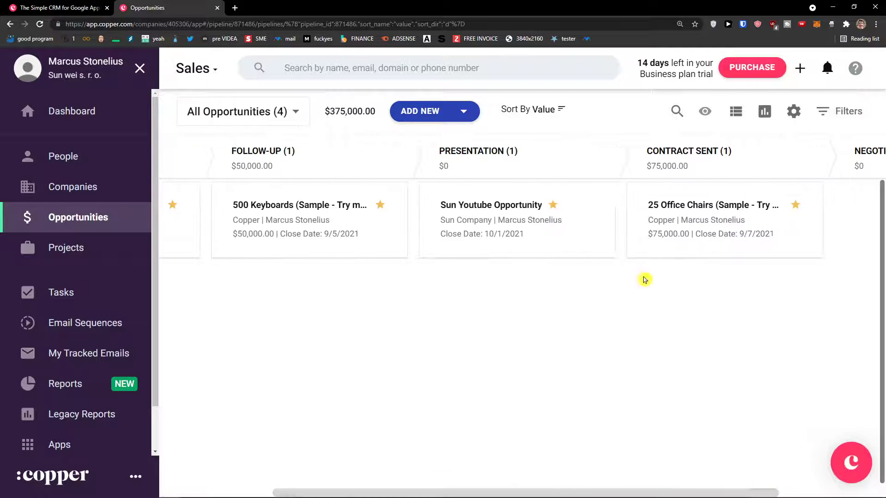
Open the Sun Youtube Opportunity's related records and launch it as a full page.
{"action": "left_click", "coordinate": [577, 203]}
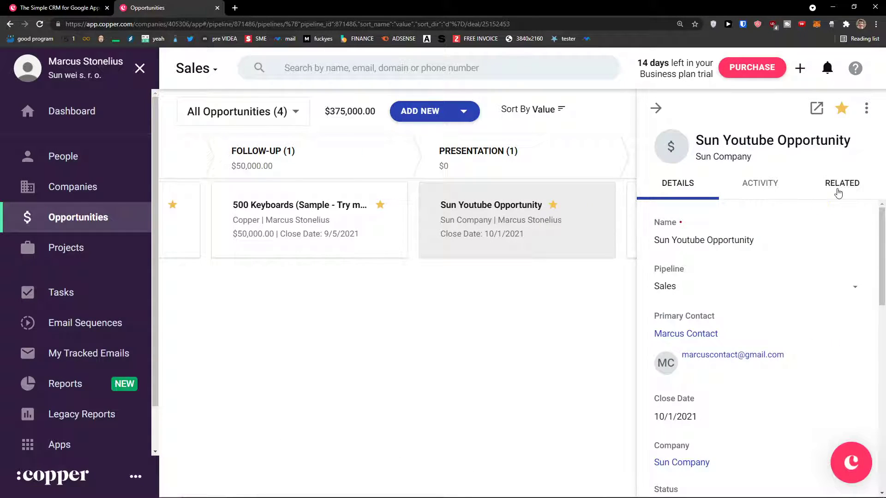
{"action": "left_click", "coordinate": [838, 193]}
{"action": "scroll", "coordinate": [776, 305], "scroll_direction": "down", "scroll_amount": 1}
{"action": "scroll", "coordinate": [738, 282], "scroll_direction": "up", "scroll_amount": 1}
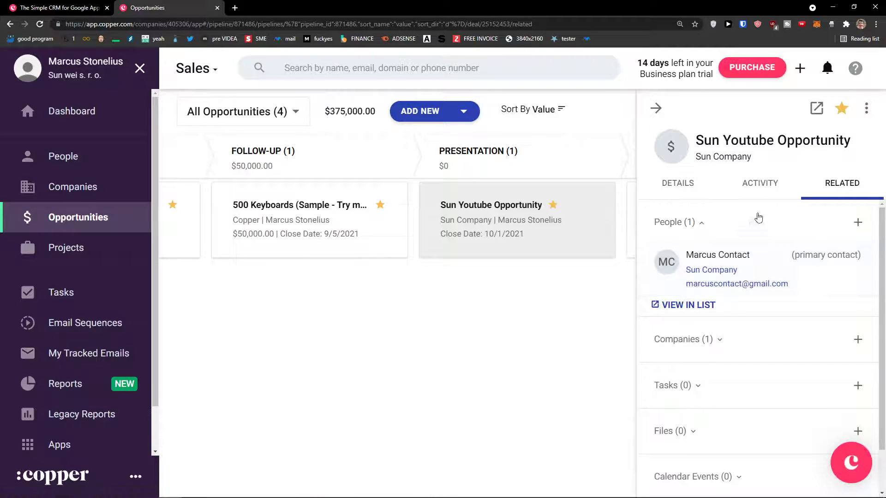
{"action": "left_click", "coordinate": [816, 108]}
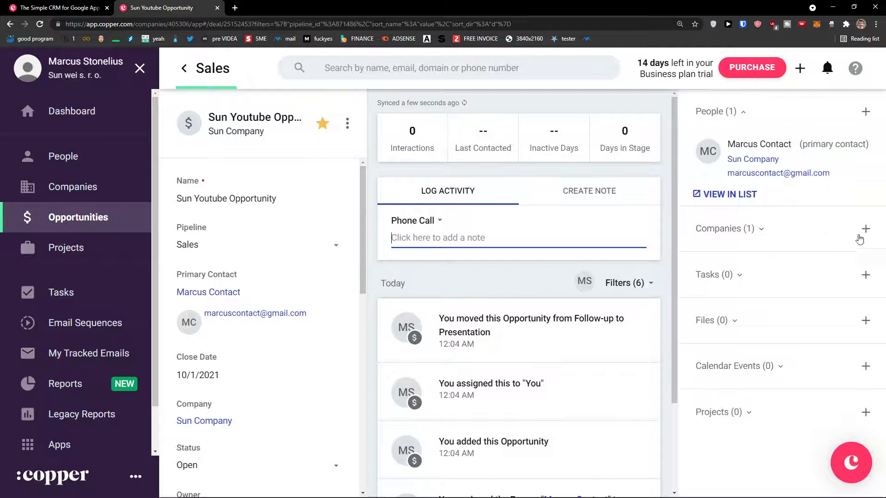
Expand Companies to confirm Sun Company is linked, then go back to All Opportunities.
{"action": "left_click", "coordinate": [863, 230]}
{"action": "scroll", "coordinate": [761, 295], "scroll_direction": "down", "scroll_amount": 1}
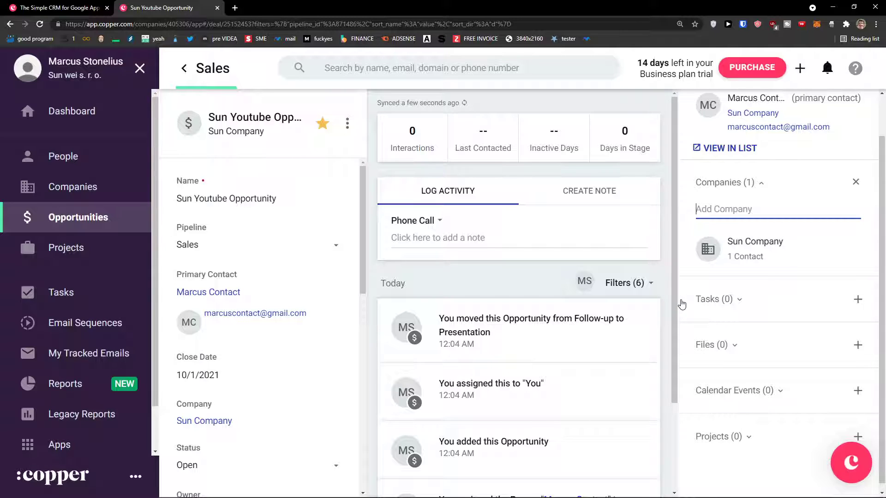
{"action": "scroll", "coordinate": [772, 314], "scroll_direction": "down", "scroll_amount": 1}
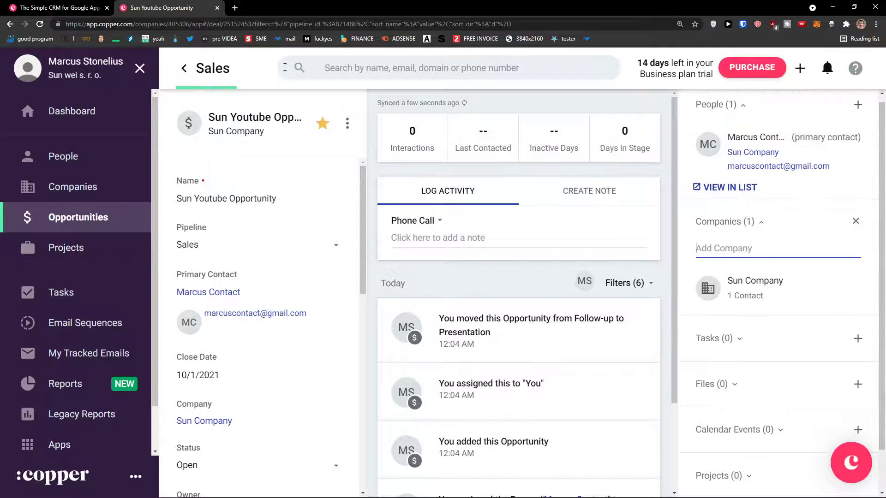
{"action": "left_click", "coordinate": [190, 81]}
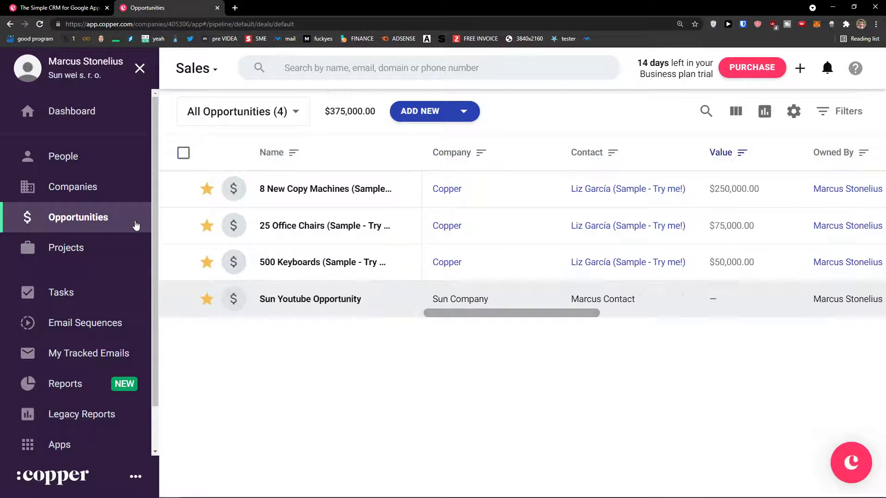
Show the pipeline board and inspect Customize Pipeline's stages and win probabilities without saving.
{"action": "left_click", "coordinate": [106, 223]}
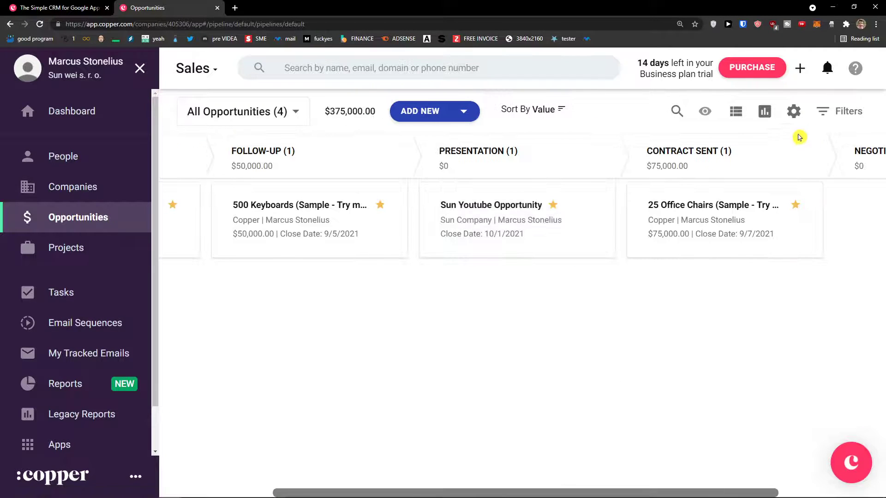
{"action": "left_click", "coordinate": [793, 112]}
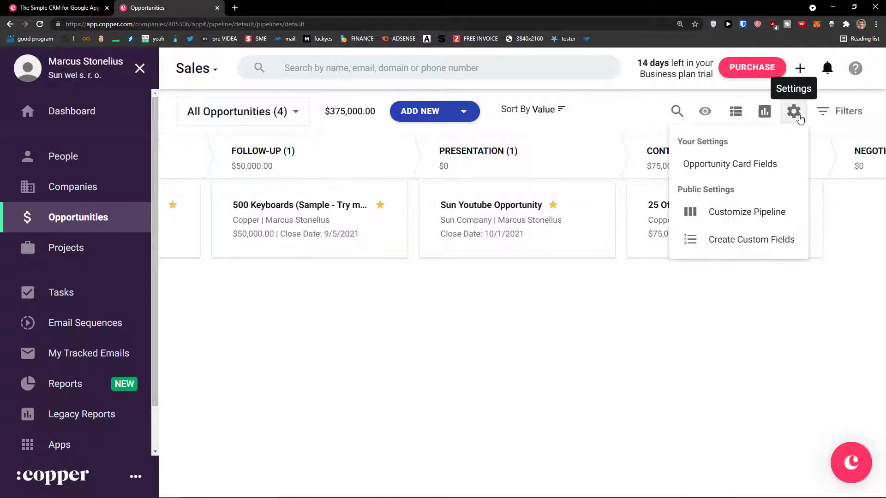
{"action": "left_click", "coordinate": [749, 222]}
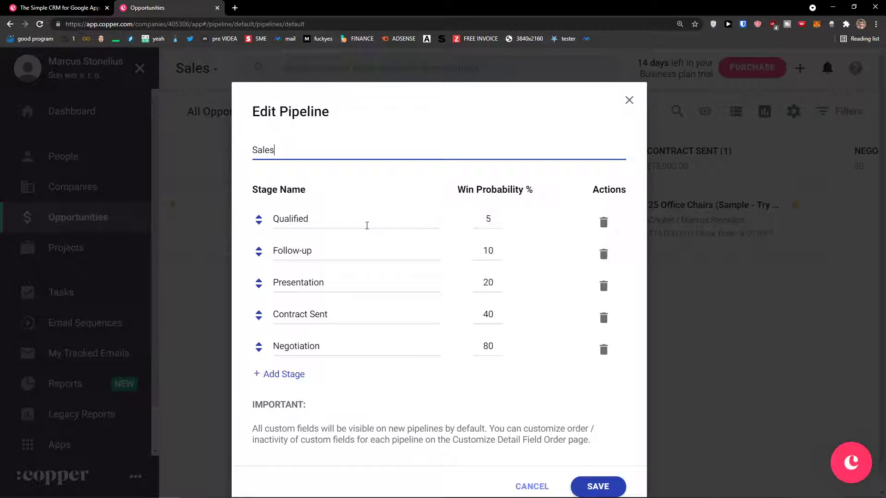
{"action": "scroll", "coordinate": [369, 215], "scroll_direction": "down", "scroll_amount": 1}
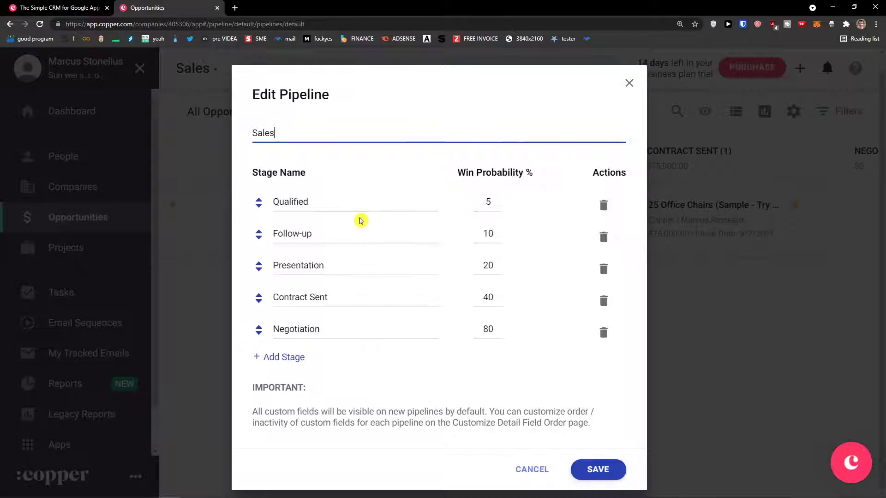
{"action": "double_click", "coordinate": [487, 199]}
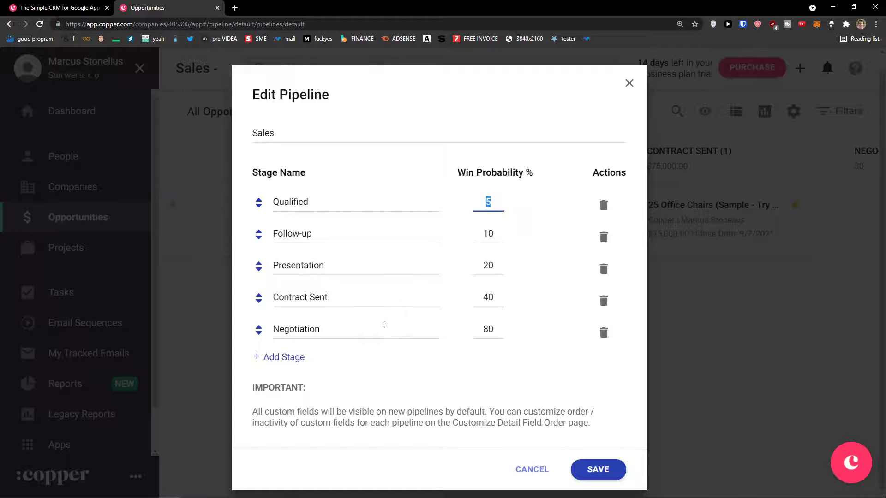
{"action": "left_click", "coordinate": [629, 83]}
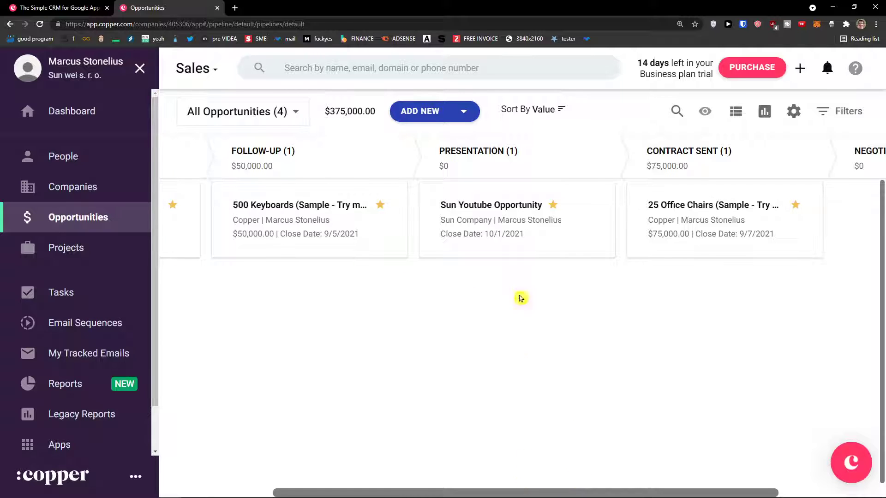
View Sun Youtube Opportunity as a full page, then return to the opportunities list.
{"action": "left_click", "coordinate": [500, 236]}
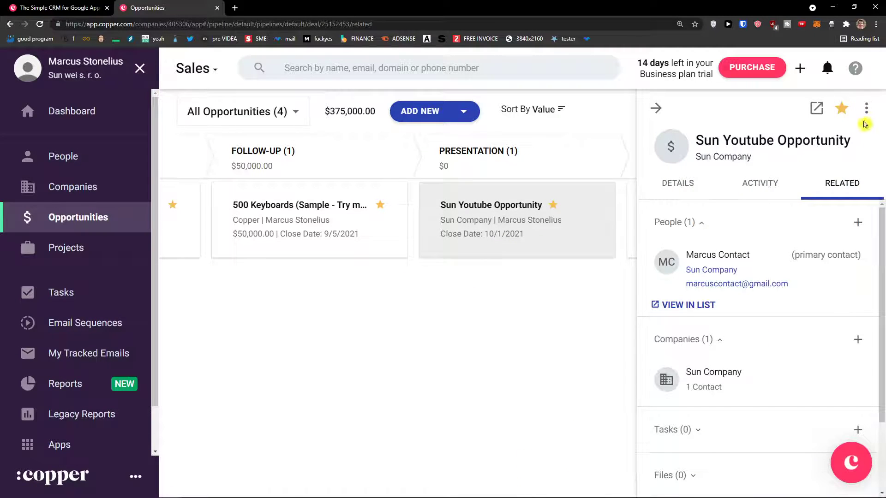
{"action": "left_click", "coordinate": [816, 108]}
{"action": "scroll", "coordinate": [319, 266], "scroll_direction": "down", "scroll_amount": 2}
{"action": "scroll", "coordinate": [318, 267], "scroll_direction": "up", "scroll_amount": 2}
{"action": "scroll", "coordinate": [318, 267], "scroll_direction": "down", "scroll_amount": 7}
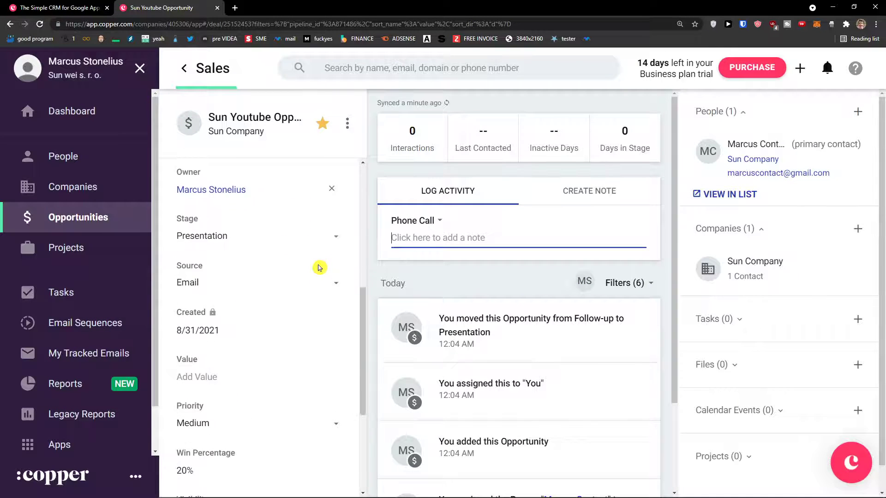
{"action": "scroll", "coordinate": [318, 263], "scroll_direction": "up", "scroll_amount": 7}
{"action": "left_click", "coordinate": [184, 68]}
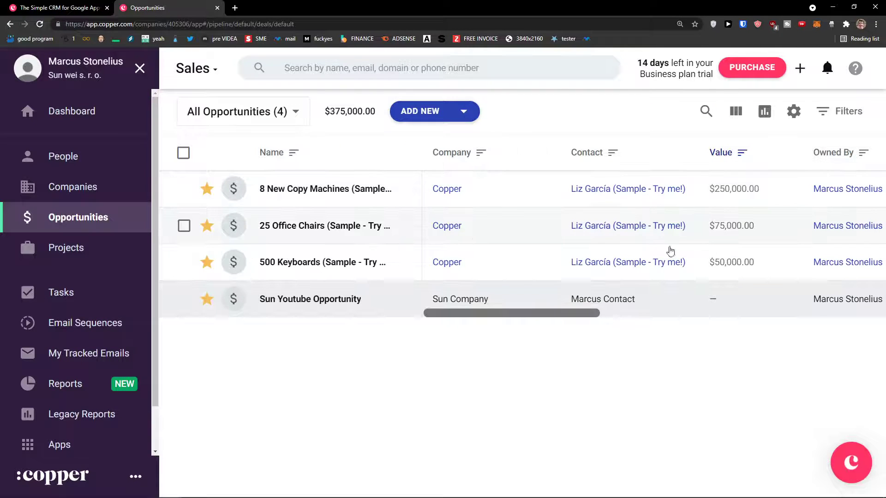
Open 500 Keyboards full page, view Customize Detail Field Order, then go back to the list.
{"action": "left_click", "coordinate": [714, 263]}
{"action": "left_click", "coordinate": [714, 239]}
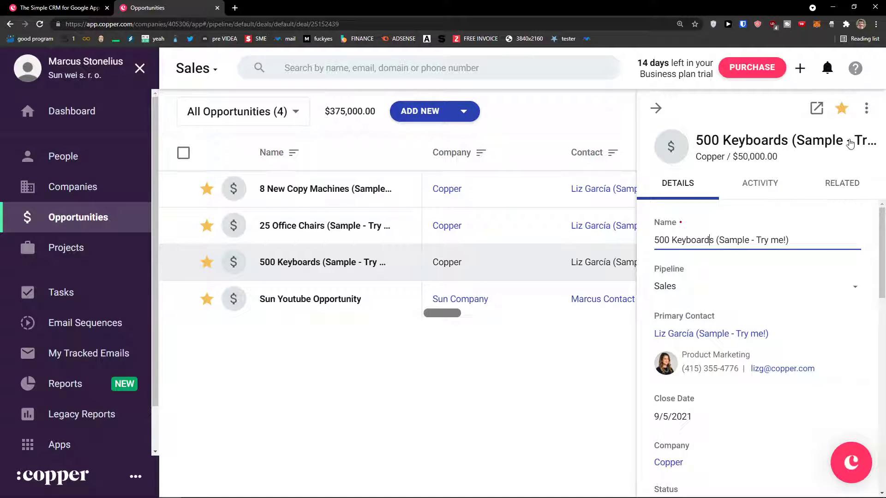
{"action": "left_click", "coordinate": [816, 108]}
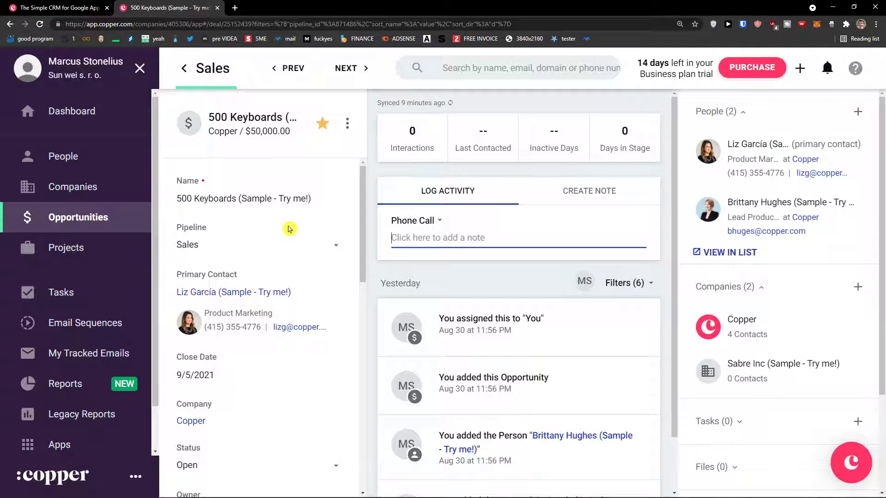
{"action": "left_click", "coordinate": [347, 123]}
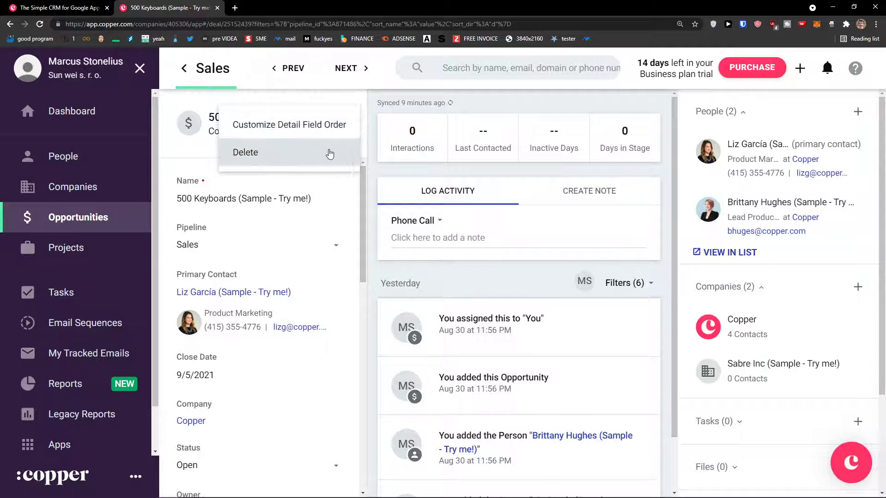
{"action": "left_click", "coordinate": [323, 125]}
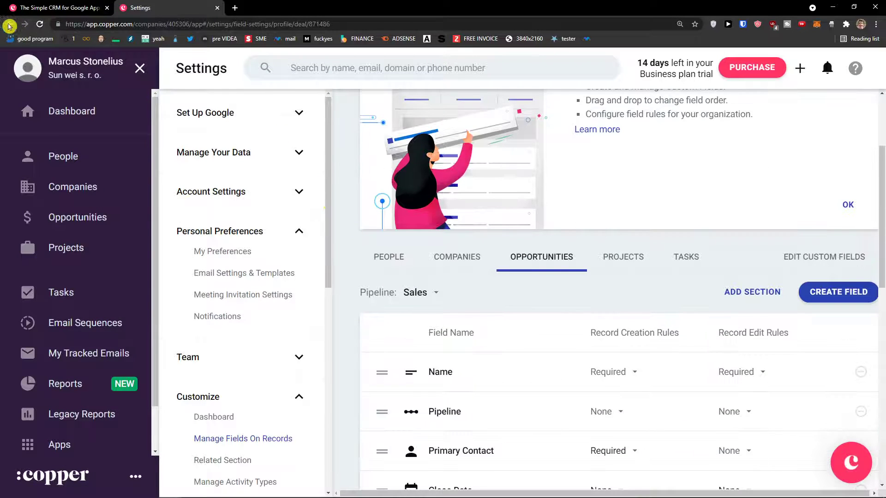
{"action": "left_click", "coordinate": [10, 23]}
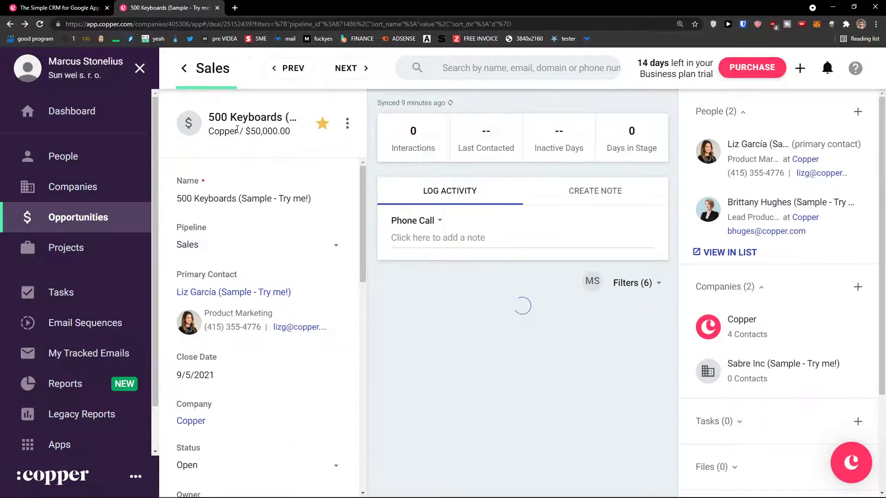
{"action": "left_click", "coordinate": [184, 69]}
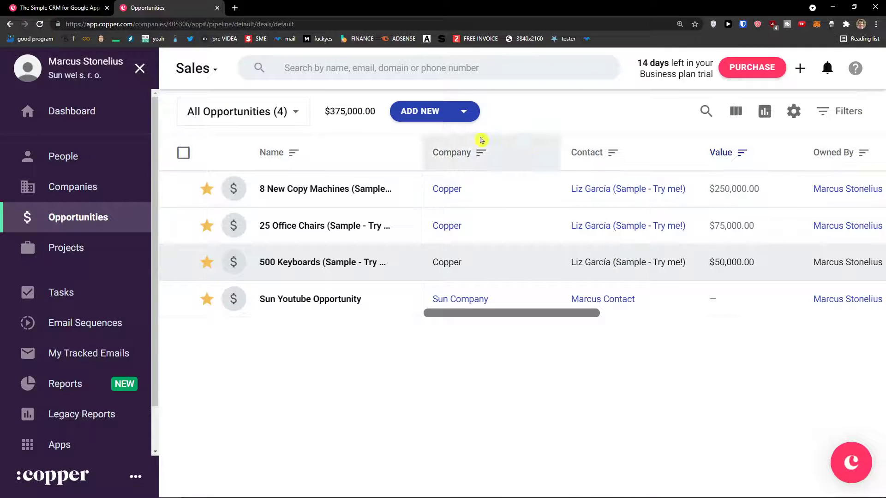
Start a new opportunity, confirm the pipeline stays Sales, then cancel the form.
{"action": "left_click", "coordinate": [440, 114]}
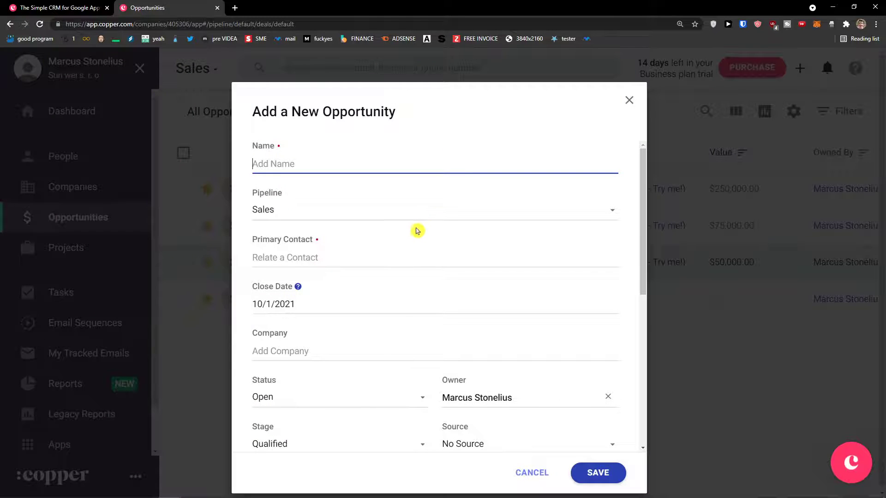
{"action": "scroll", "coordinate": [411, 234], "scroll_direction": "down", "scroll_amount": 6}
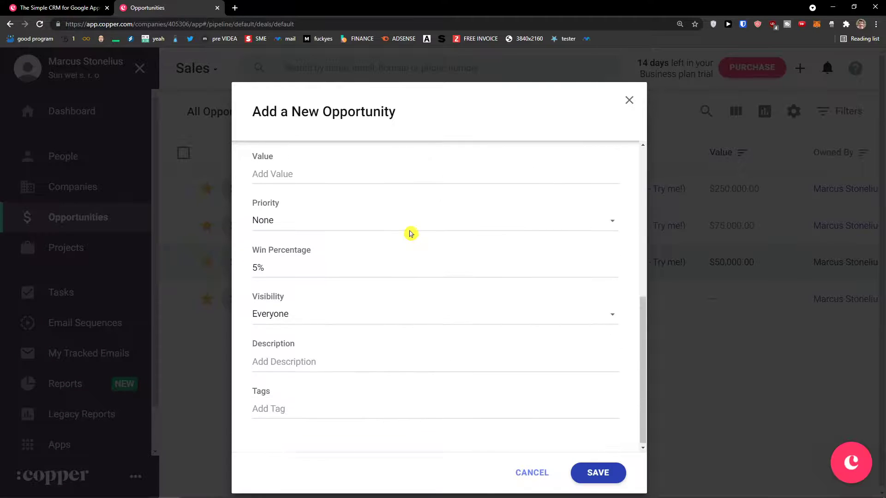
{"action": "scroll", "coordinate": [410, 234], "scroll_direction": "up", "scroll_amount": 7}
{"action": "left_click", "coordinate": [352, 215]}
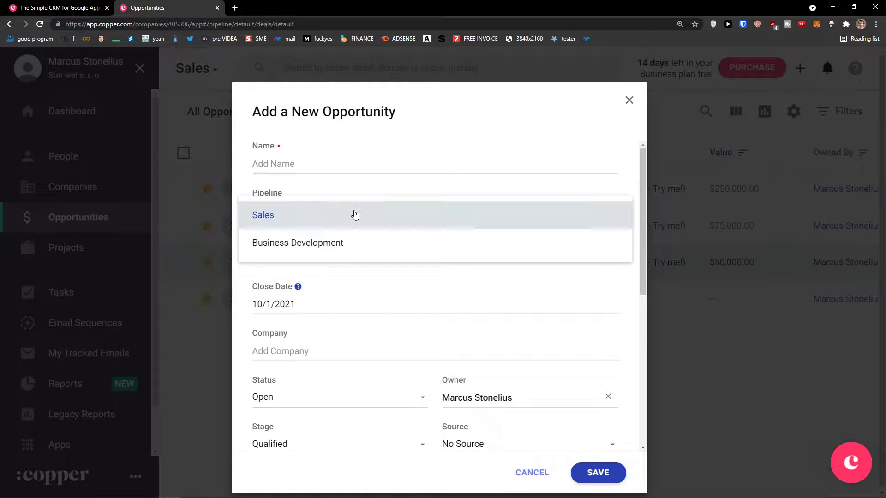
{"action": "left_click", "coordinate": [491, 353]}
{"action": "scroll", "coordinate": [487, 344], "scroll_direction": "down", "scroll_amount": 2}
{"action": "scroll", "coordinate": [486, 344], "scroll_direction": "up", "scroll_amount": 2}
{"action": "left_click", "coordinate": [535, 472]}
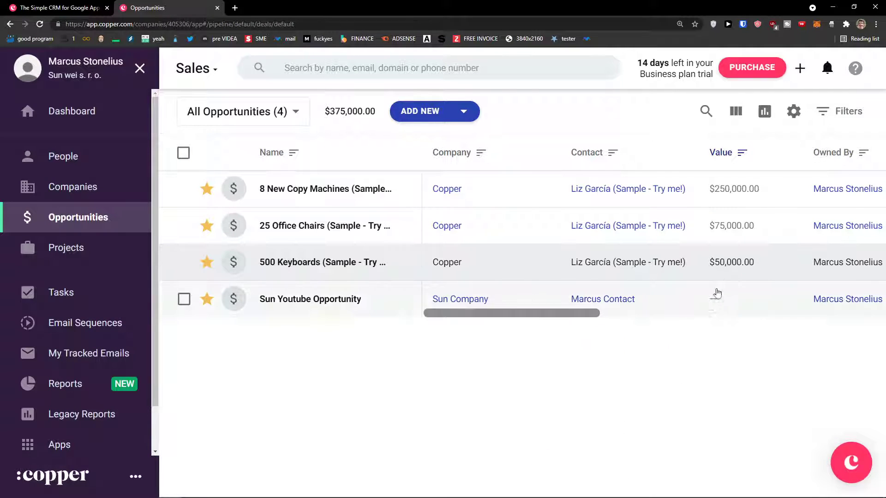
Toggle between list and pipeline views, ending on the board scrolled horizontally.
{"action": "left_click", "coordinate": [741, 113]}
{"action": "left_click", "coordinate": [744, 114]}
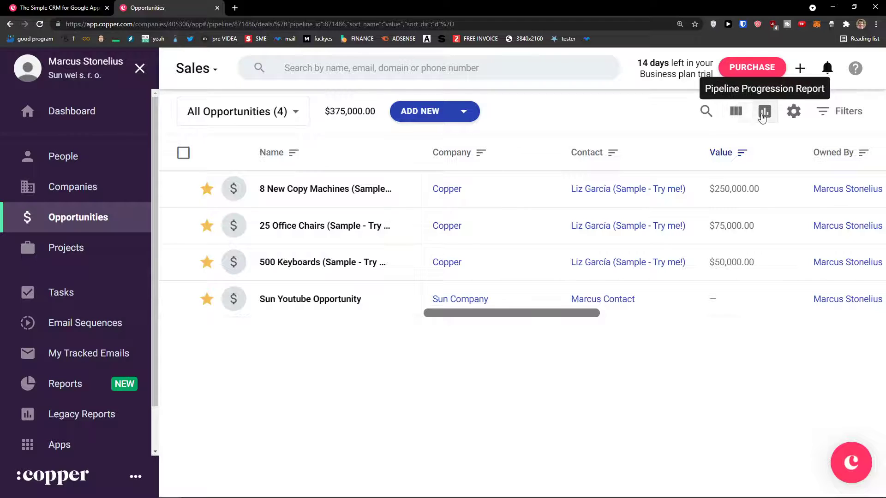
{"action": "left_click", "coordinate": [741, 117]}
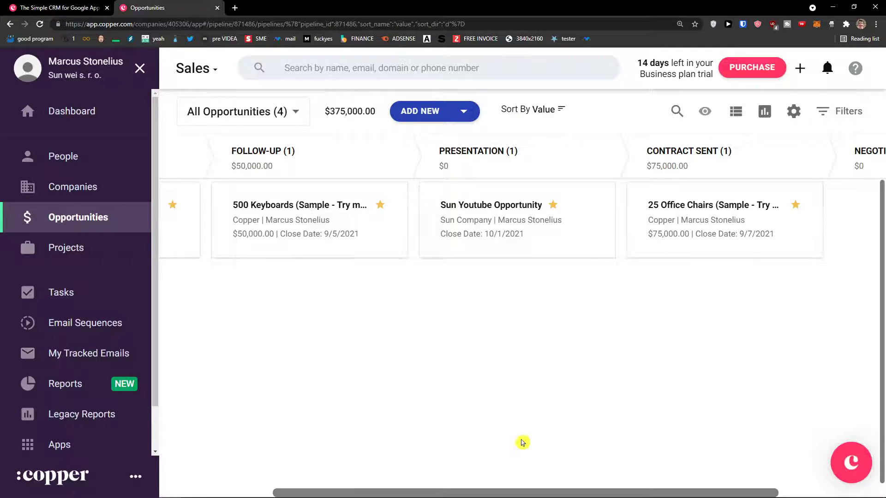
{"action": "left_click_drag", "start_coordinate": [447, 491], "coordinate": [409, 494]}
{"action": "mouse_move", "coordinate": [343, 496]}
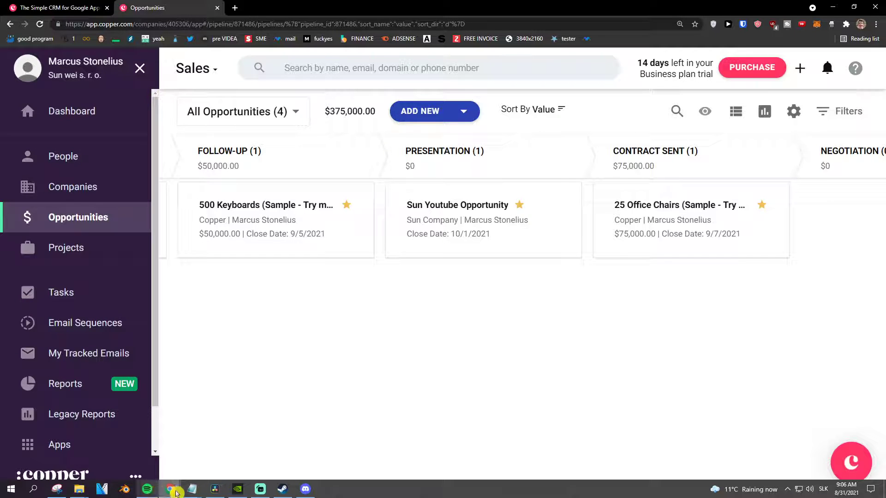
{"action": "mouse_move", "coordinate": [192, 488]}
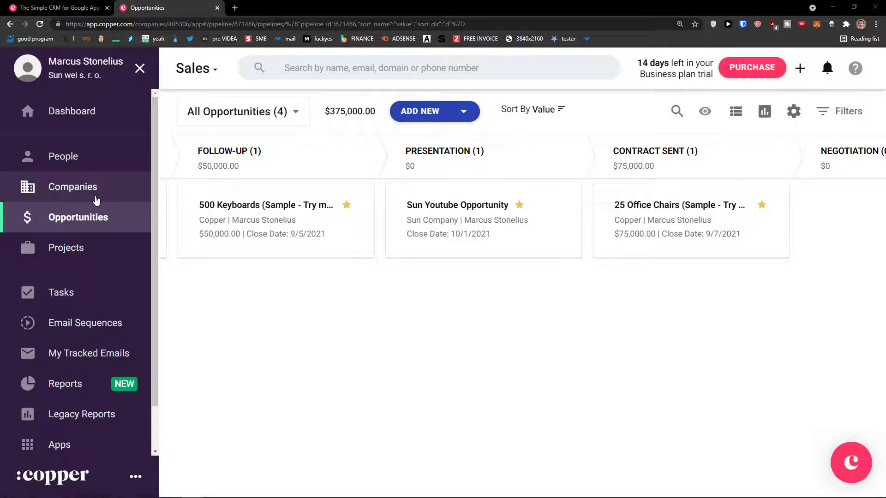
Start a new project named Youtube Project related to Sun Youtube Opportunity.
{"action": "left_click", "coordinate": [117, 248]}
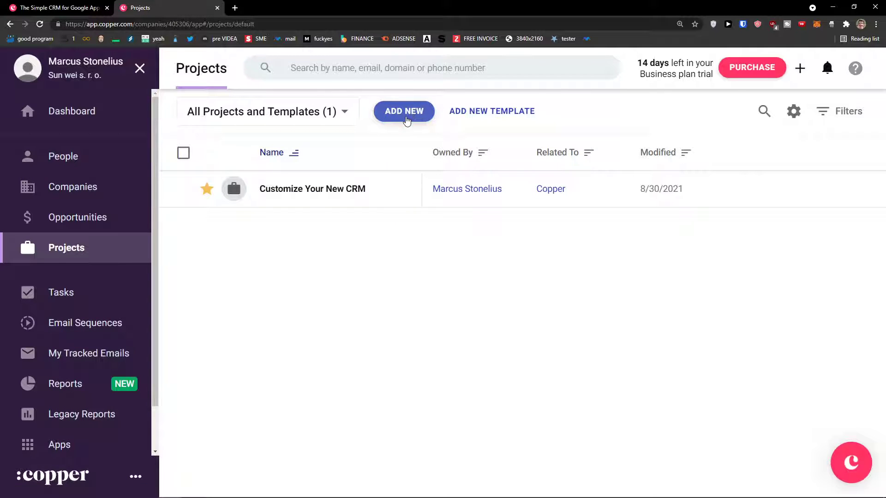
{"action": "left_click", "coordinate": [405, 113]}
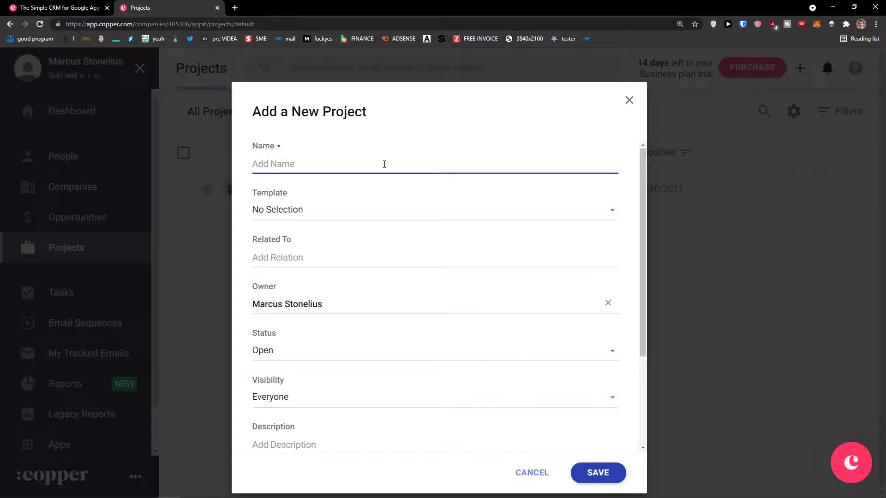
{"action": "type", "text": "Youtube Project"}
{"action": "left_click", "coordinate": [379, 212]}
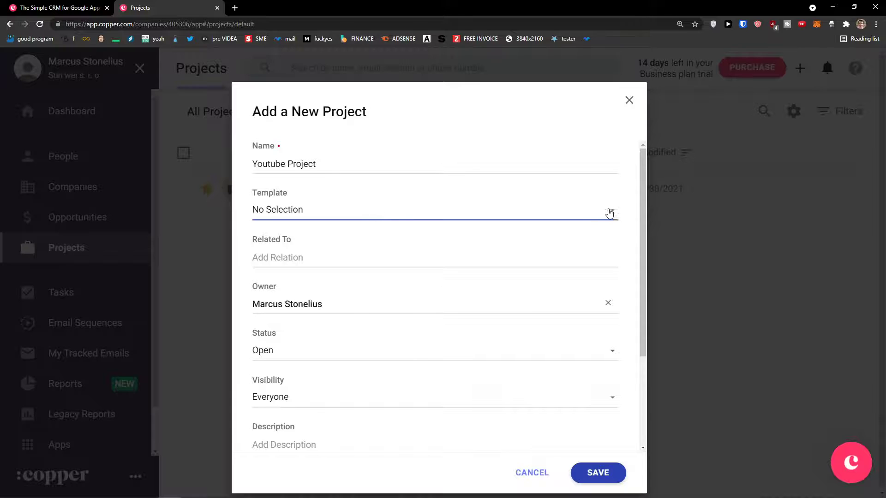
{"action": "left_click", "coordinate": [332, 257]}
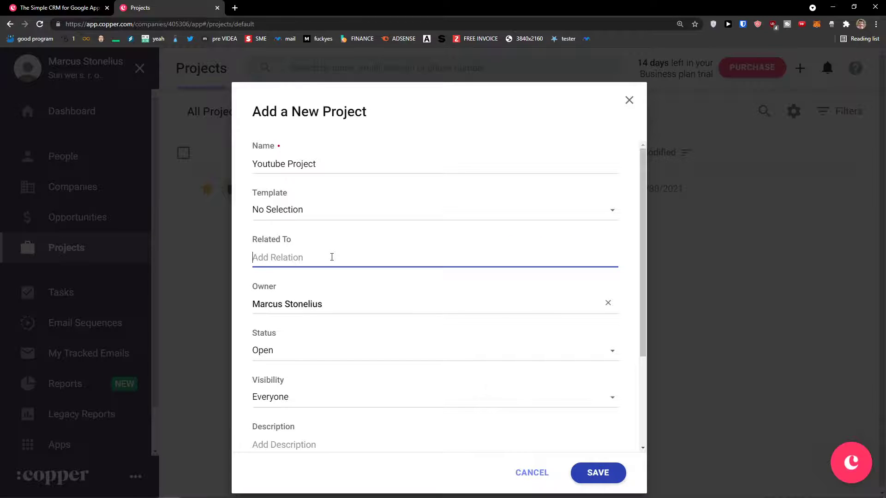
{"action": "type", "text": "Sun"}
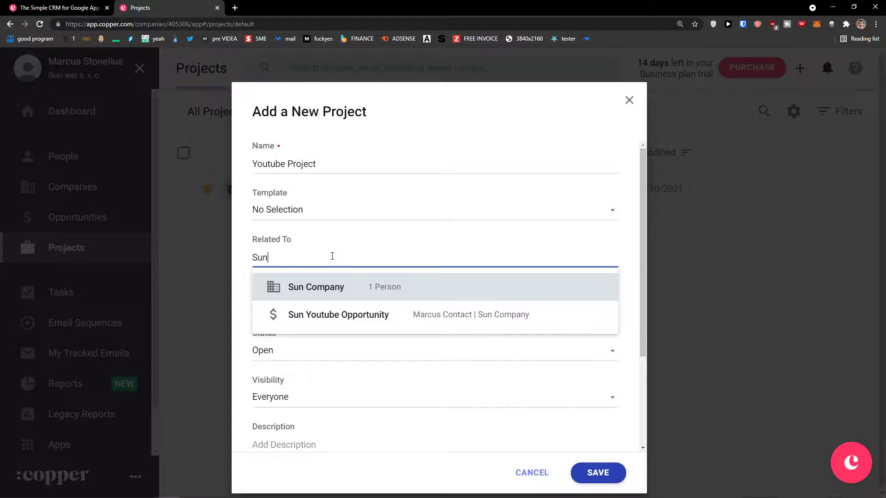
{"action": "left_click", "coordinate": [318, 312]}
{"action": "left_click", "coordinate": [376, 257]}
{"action": "key", "text": "BackSpace"}
{"action": "key", "text": "Return"}
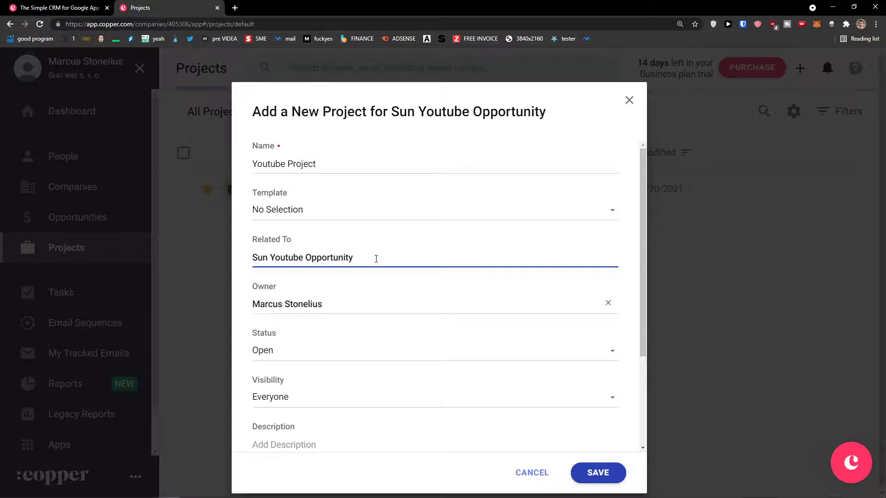
Keep the status Open, set the due date to 9/1/2021, and save the project.
{"action": "scroll", "coordinate": [378, 263], "scroll_direction": "down", "scroll_amount": 2}
{"action": "left_click", "coordinate": [312, 262]}
{"action": "left_click", "coordinate": [315, 265]}
{"action": "scroll", "coordinate": [302, 314], "scroll_direction": "down", "scroll_amount": 1}
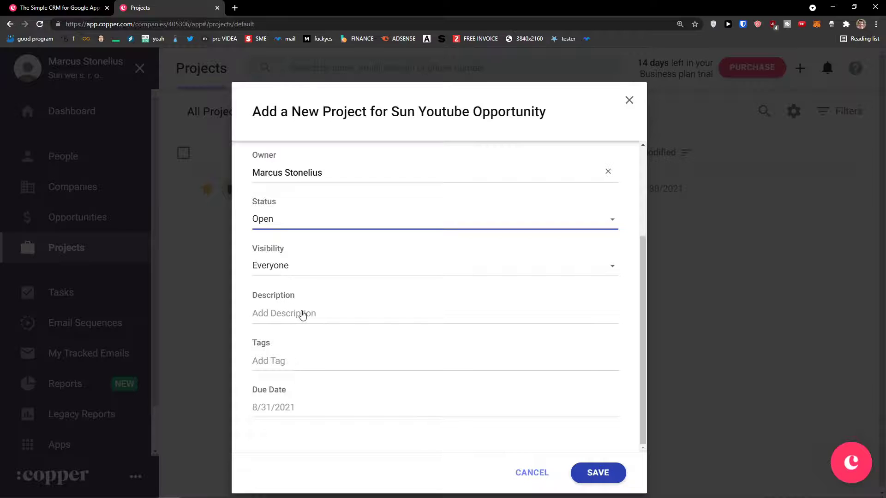
{"action": "left_click", "coordinate": [300, 406]}
{"action": "left_click", "coordinate": [344, 363]}
{"action": "scroll", "coordinate": [332, 371], "scroll_direction": "up", "scroll_amount": 3}
{"action": "left_click", "coordinate": [614, 474]}
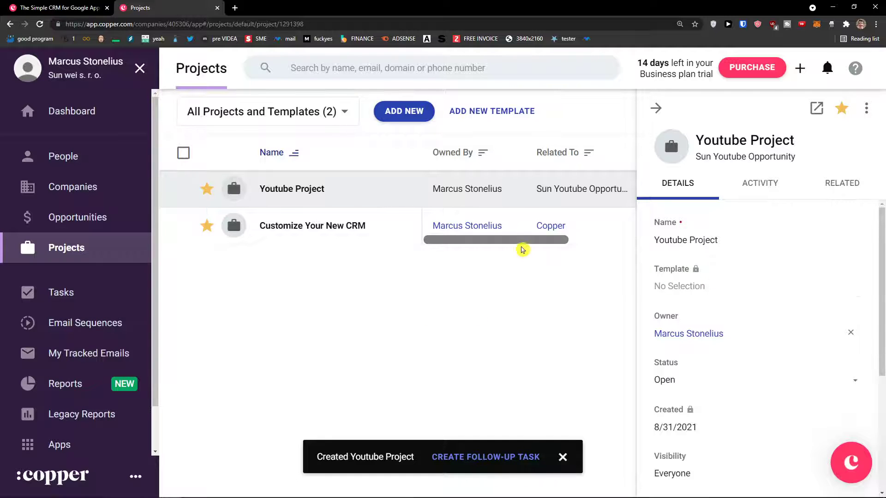
{"action": "left_click", "coordinate": [647, 108]}
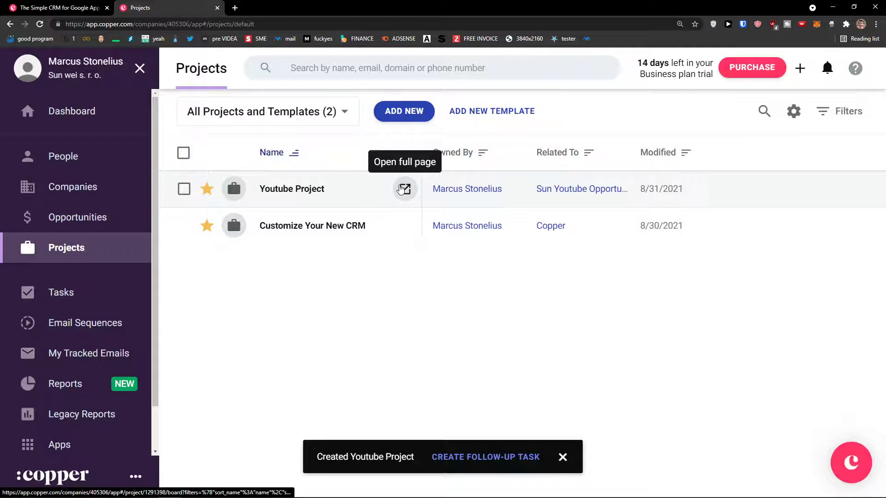
Open Youtube Project as a full page and dismiss the creation notice.
{"action": "left_click", "coordinate": [405, 189]}
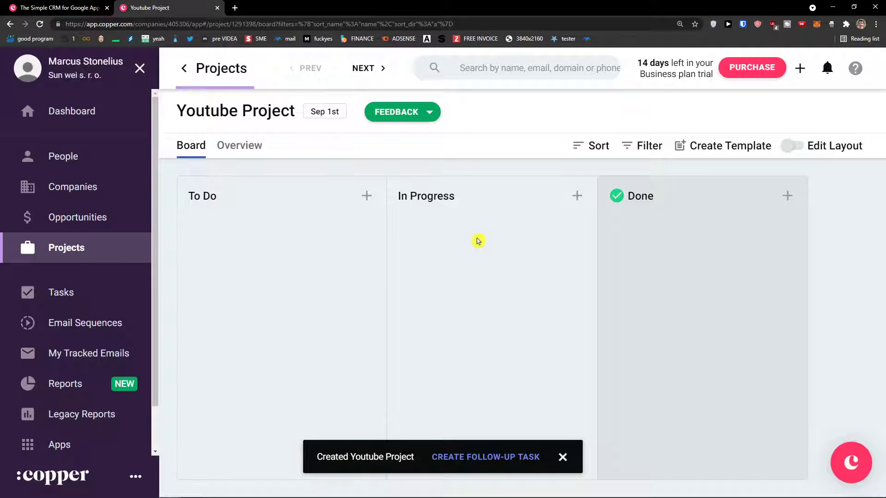
{"action": "left_click", "coordinate": [563, 457]}
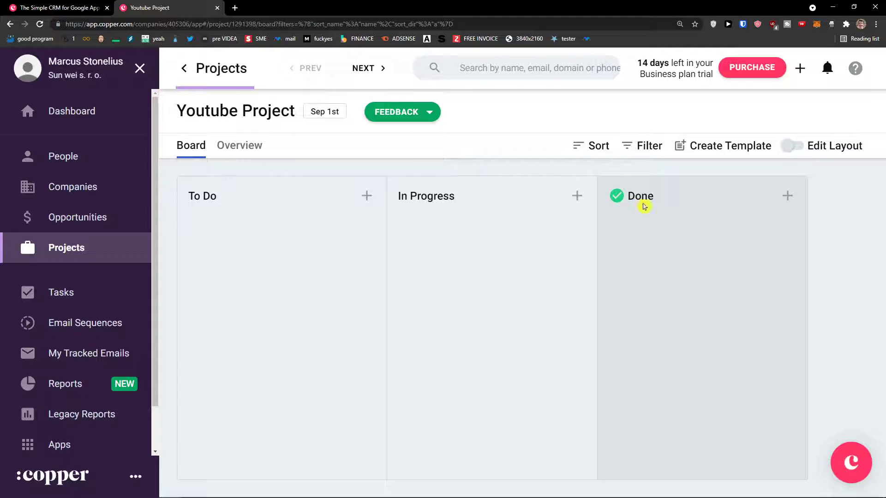
{"action": "left_click", "coordinate": [794, 146]}
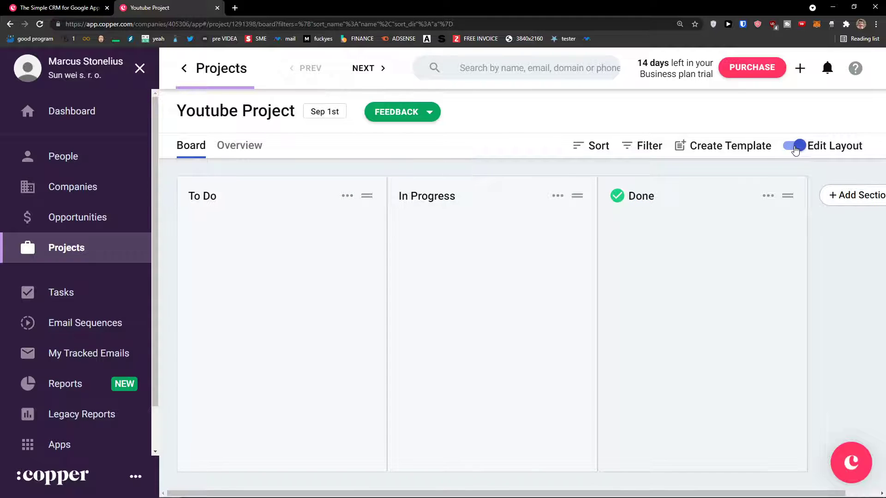
{"action": "left_click", "coordinate": [795, 147]}
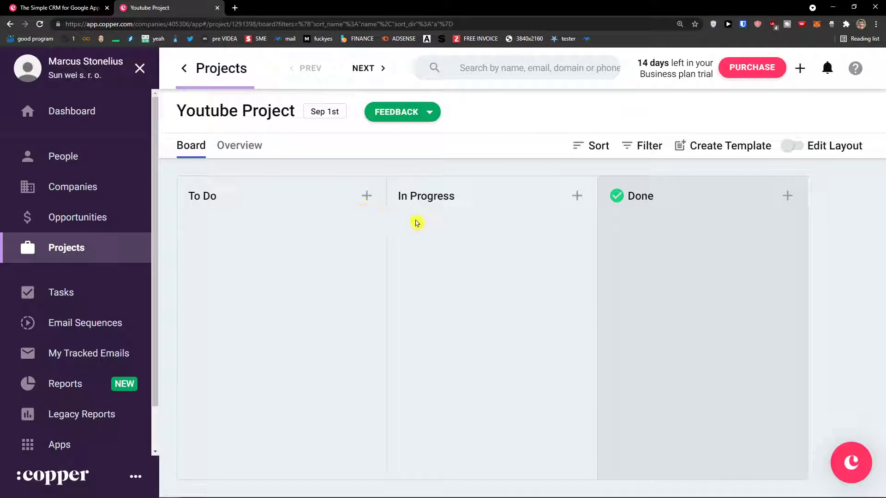
Add a task named Youtube SEO to the To Do column.
{"action": "left_click", "coordinate": [367, 197]}
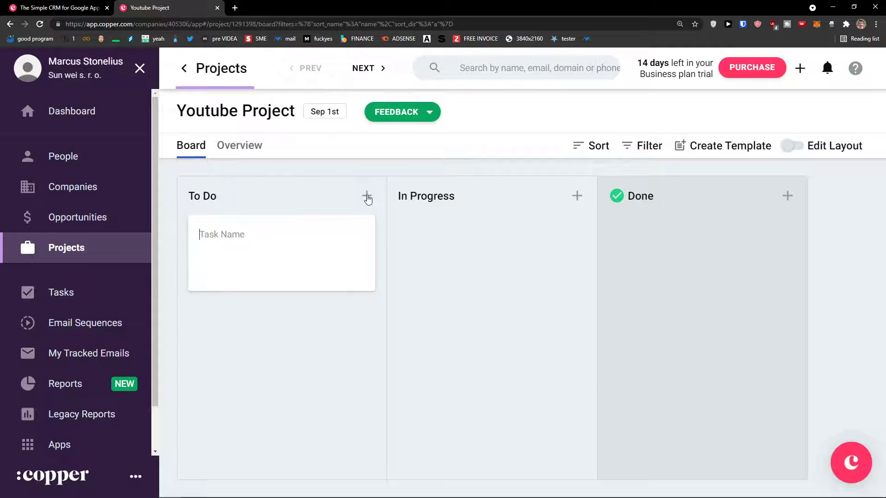
{"action": "type", "text": "Youtube SEO"}
{"action": "left_click", "coordinate": [311, 232]}
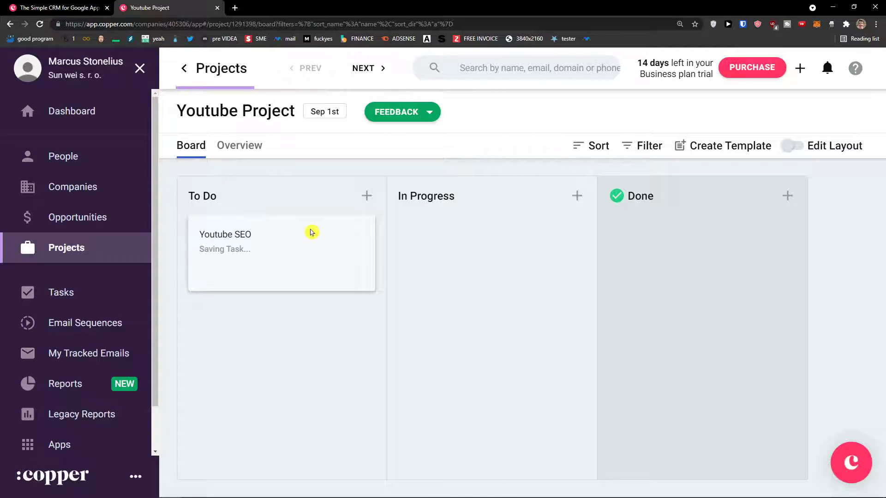
Review the Youtube SEO task's details, then move it into In Progress.
{"action": "left_click", "coordinate": [302, 240]}
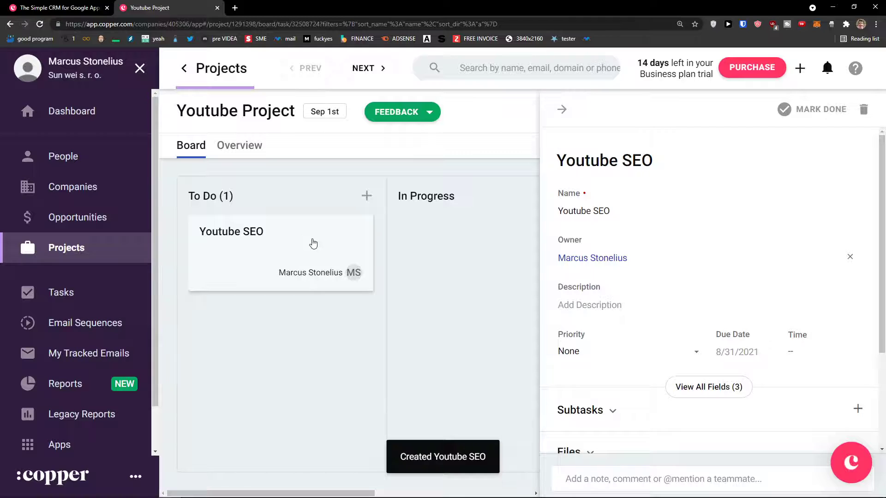
{"action": "scroll", "coordinate": [632, 249], "scroll_direction": "down", "scroll_amount": 2}
{"action": "scroll", "coordinate": [633, 249], "scroll_direction": "down", "scroll_amount": 1}
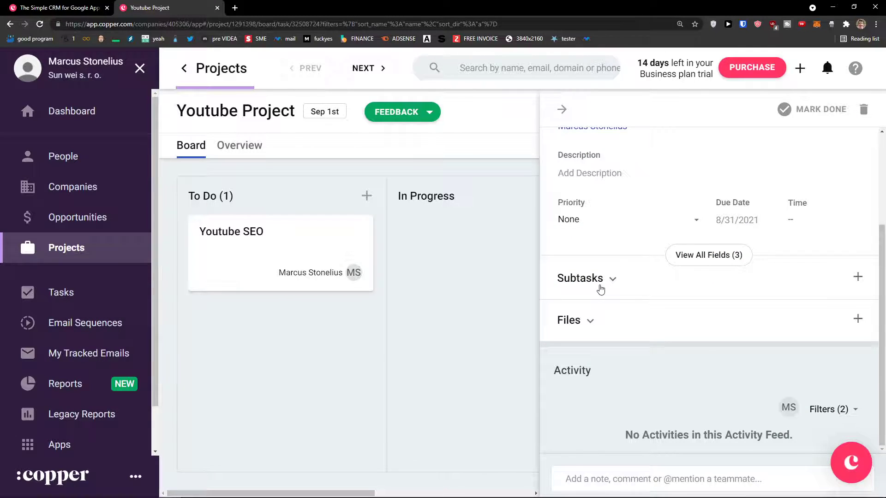
{"action": "scroll", "coordinate": [599, 289], "scroll_direction": "up", "scroll_amount": 3}
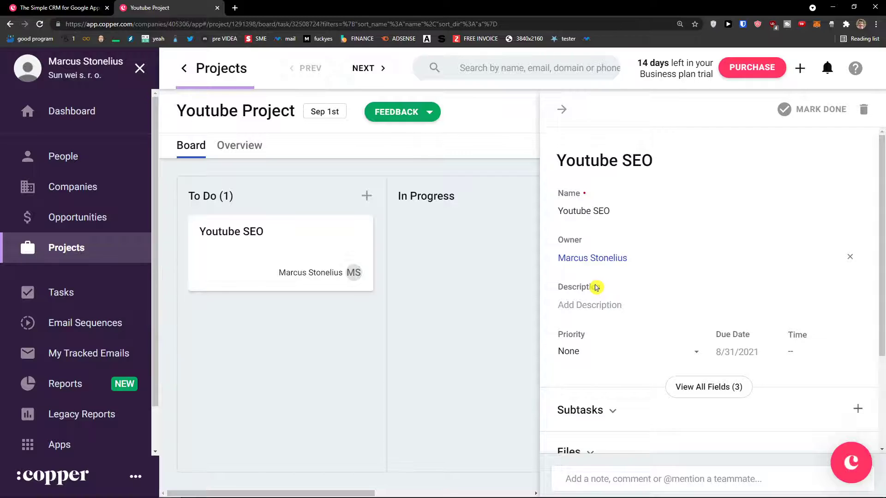
{"action": "scroll", "coordinate": [595, 288], "scroll_direction": "down", "scroll_amount": 3}
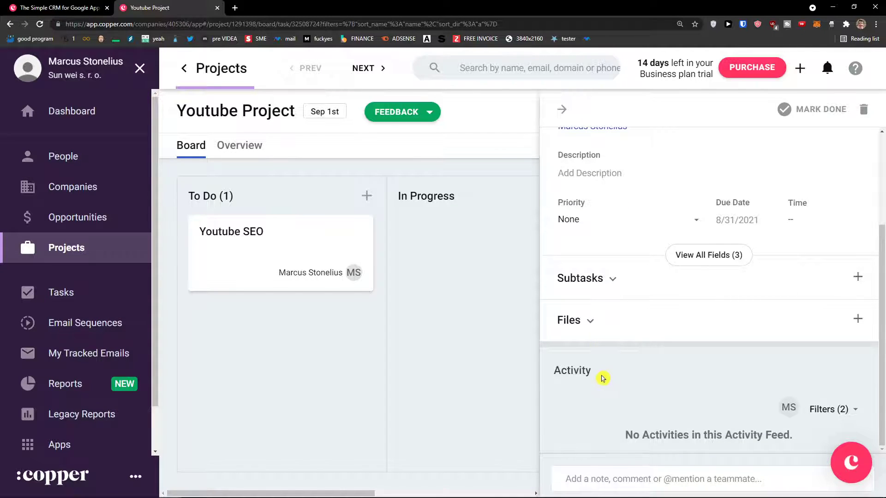
{"action": "scroll", "coordinate": [597, 379], "scroll_direction": "up", "scroll_amount": 3}
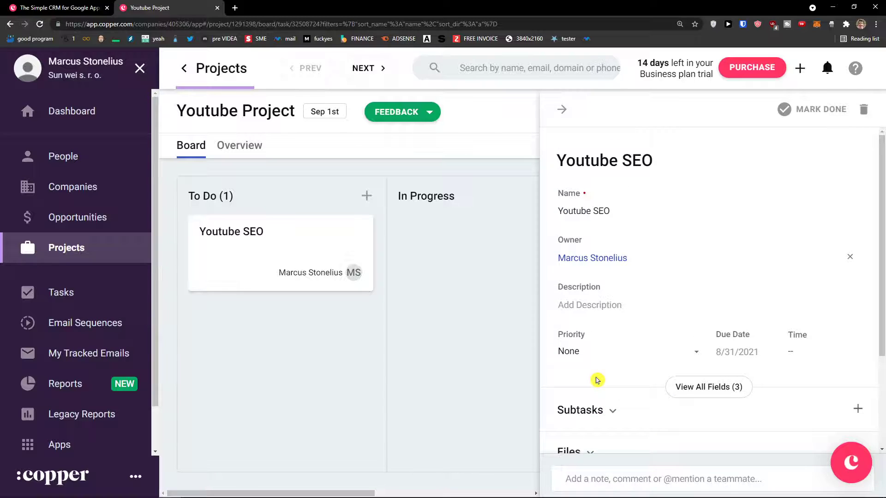
{"action": "scroll", "coordinate": [597, 379], "scroll_direction": "down", "scroll_amount": 1}
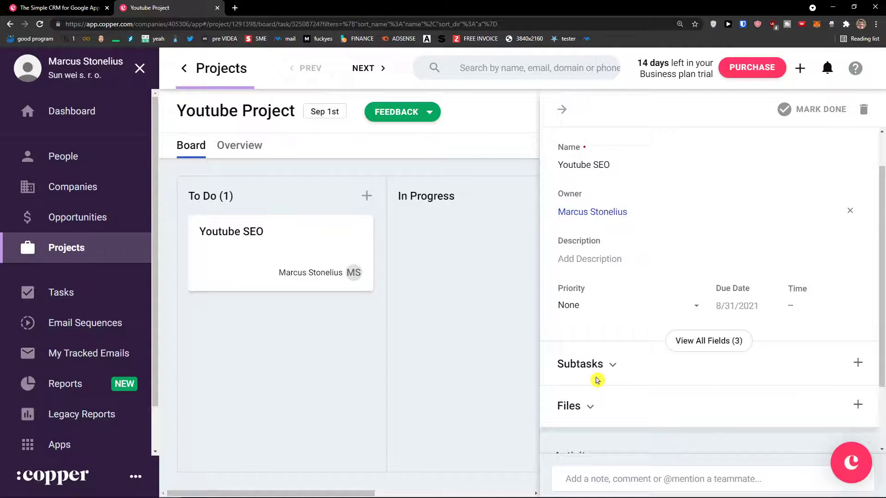
{"action": "scroll", "coordinate": [597, 379], "scroll_direction": "up", "scroll_amount": 1}
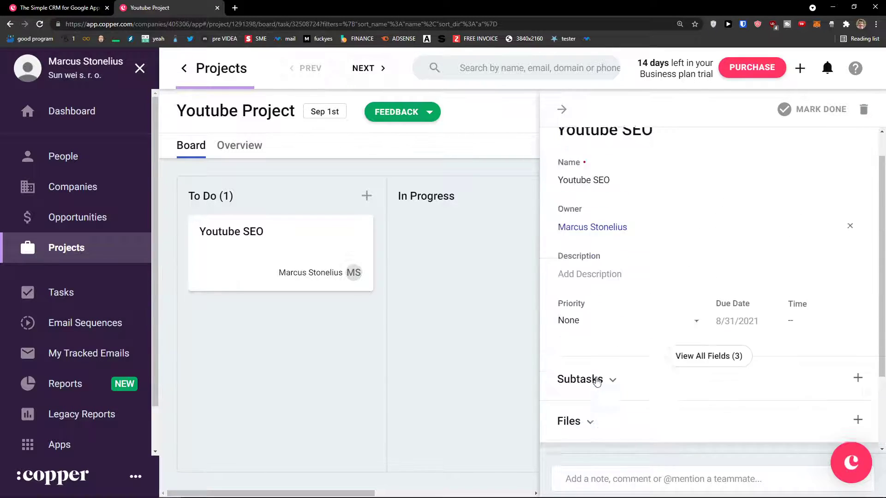
{"action": "scroll", "coordinate": [554, 353], "scroll_direction": "down", "scroll_amount": 2}
{"action": "left_click", "coordinate": [511, 350]}
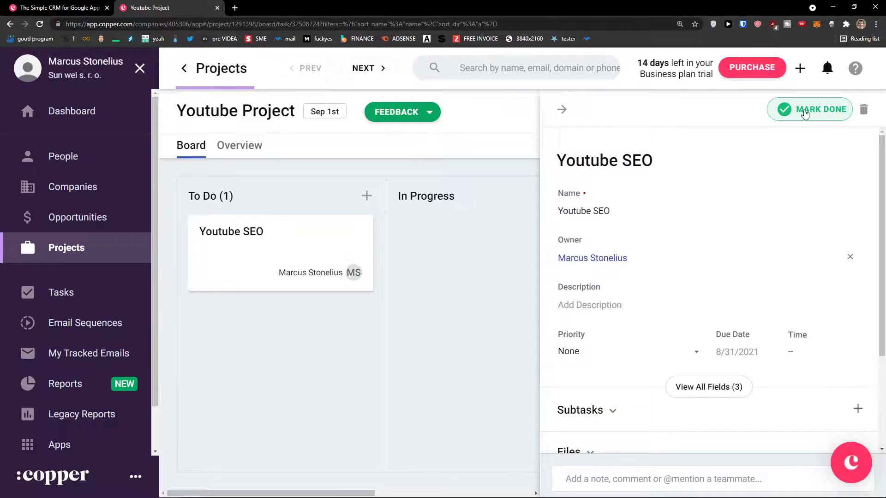
{"action": "left_click", "coordinate": [451, 257]}
{"action": "left_click_drag", "start_coordinate": [283, 251], "coordinate": [451, 254]}
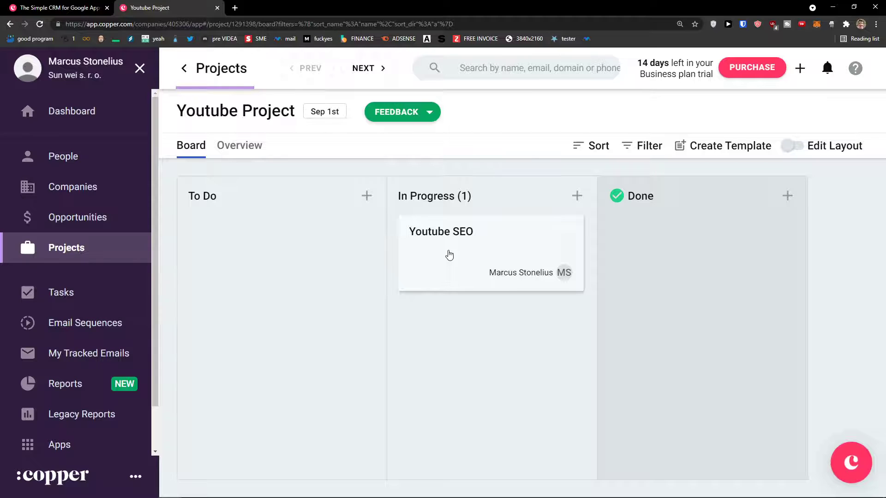
Browse the task list and projects list, ending back on Tasks.
{"action": "left_click", "coordinate": [117, 294]}
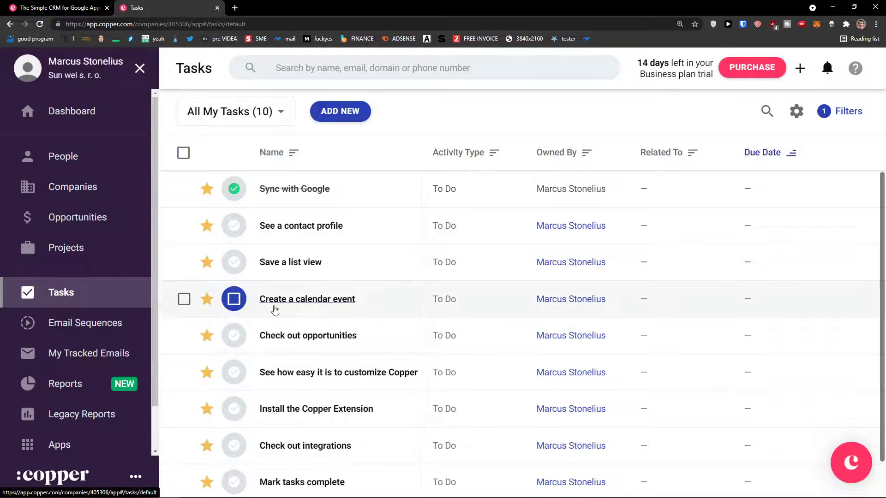
{"action": "scroll", "coordinate": [277, 305], "scroll_direction": "down", "scroll_amount": 1}
{"action": "scroll", "coordinate": [336, 315], "scroll_direction": "up", "scroll_amount": 1}
{"action": "scroll", "coordinate": [336, 315], "scroll_direction": "down", "scroll_amount": 1}
{"action": "left_click", "coordinate": [92, 245]}
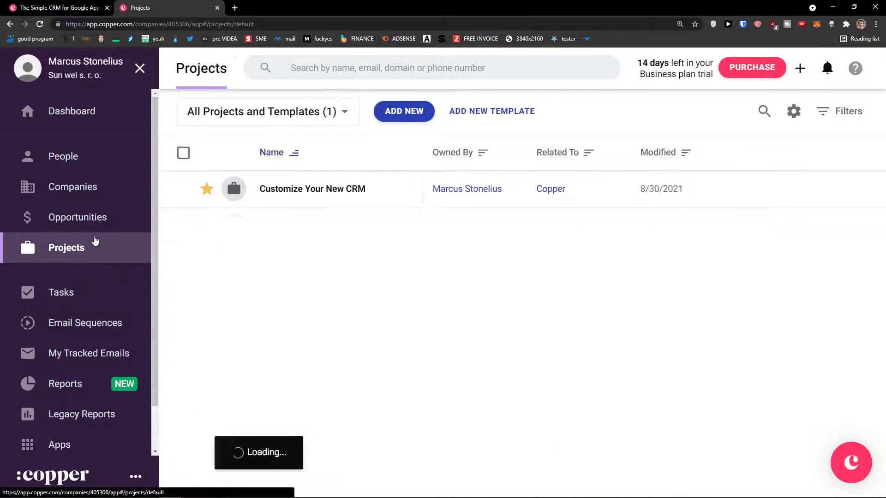
{"action": "left_click", "coordinate": [93, 286]}
{"action": "scroll", "coordinate": [383, 352], "scroll_direction": "down", "scroll_amount": 1}
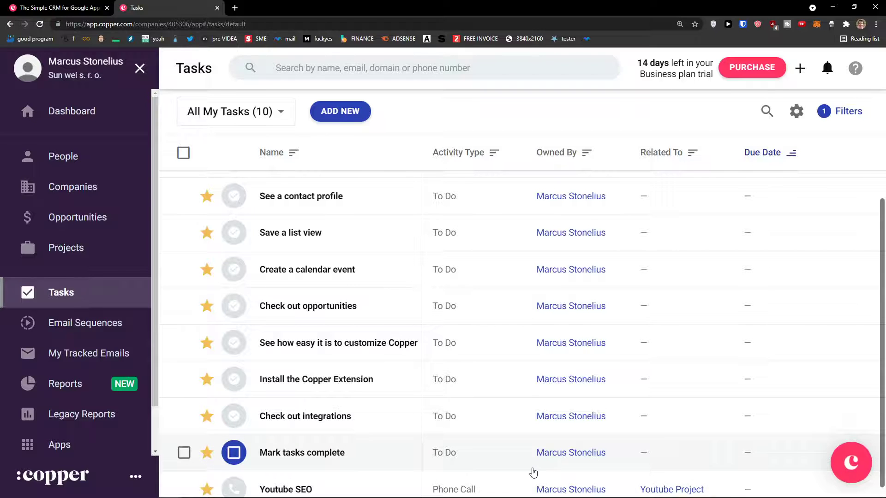
{"action": "scroll", "coordinate": [533, 472], "scroll_direction": "up", "scroll_amount": 1}
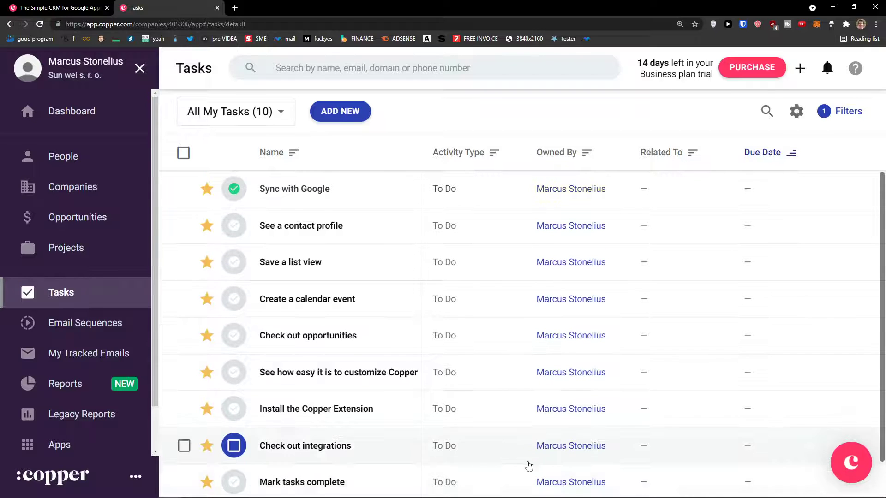
Create a new task named Lunch with activity type Meeting.
{"action": "left_click", "coordinate": [341, 111]}
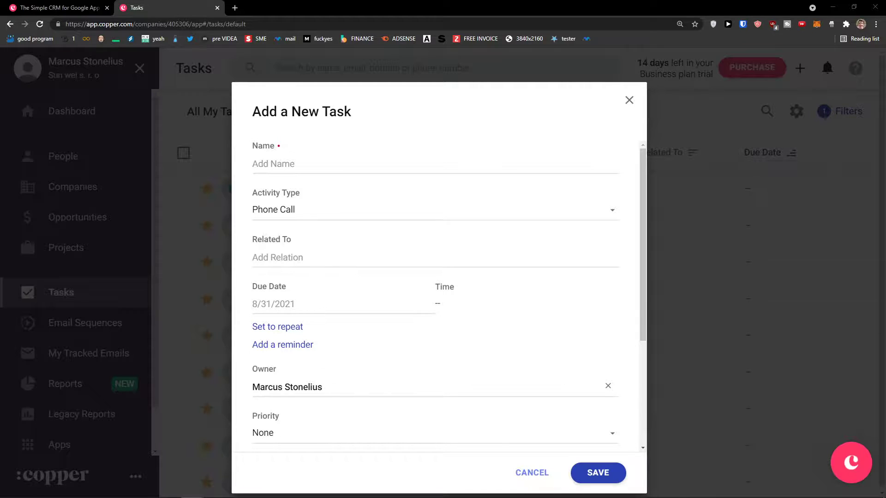
{"action": "left_click", "coordinate": [295, 166]}
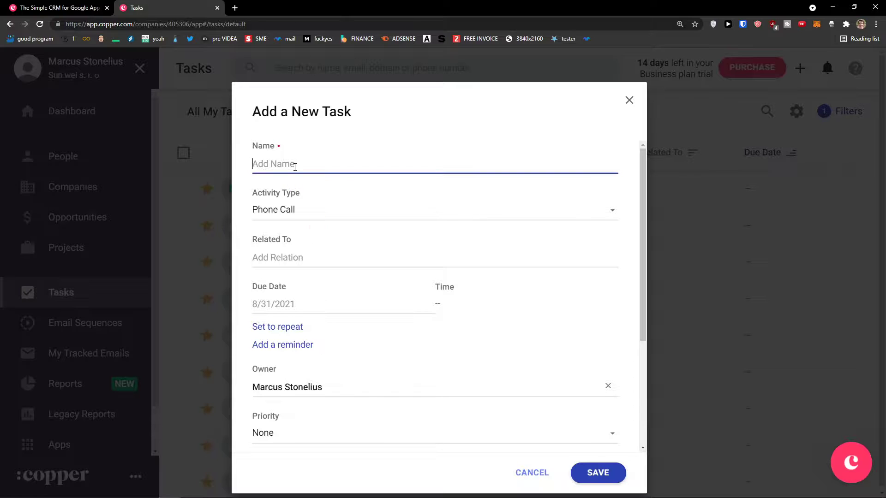
{"action": "type", "text": "Lunch"}
{"action": "left_click", "coordinate": [307, 208]}
{"action": "left_click", "coordinate": [325, 191]}
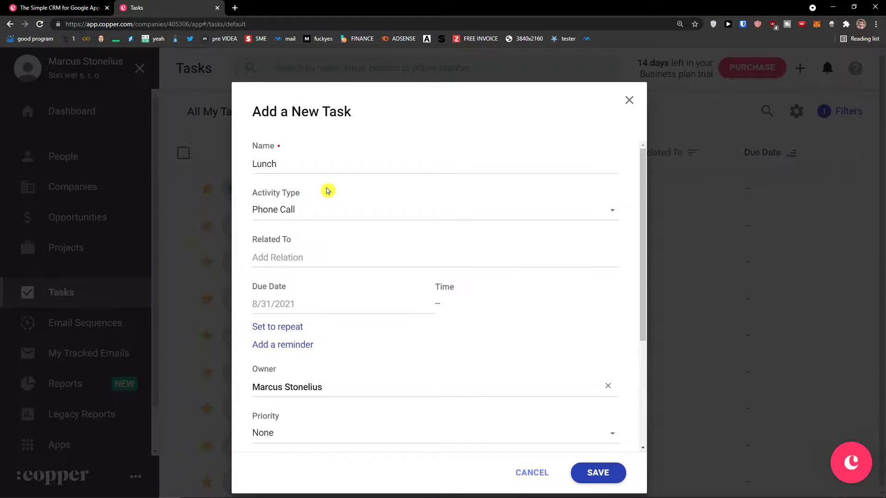
{"action": "left_click", "coordinate": [316, 209]}
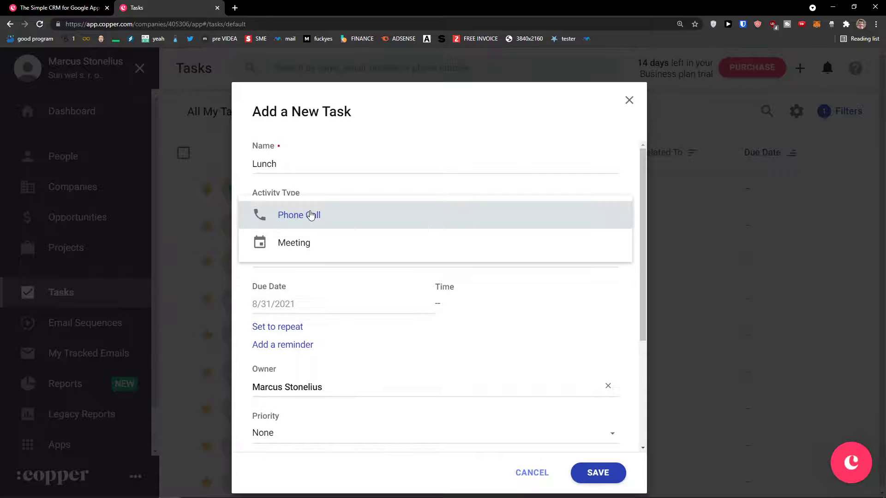
{"action": "left_click", "coordinate": [313, 245]}
Relate the Lunch task to Sun Youtube Opportunity.
{"action": "left_click", "coordinate": [299, 258]}
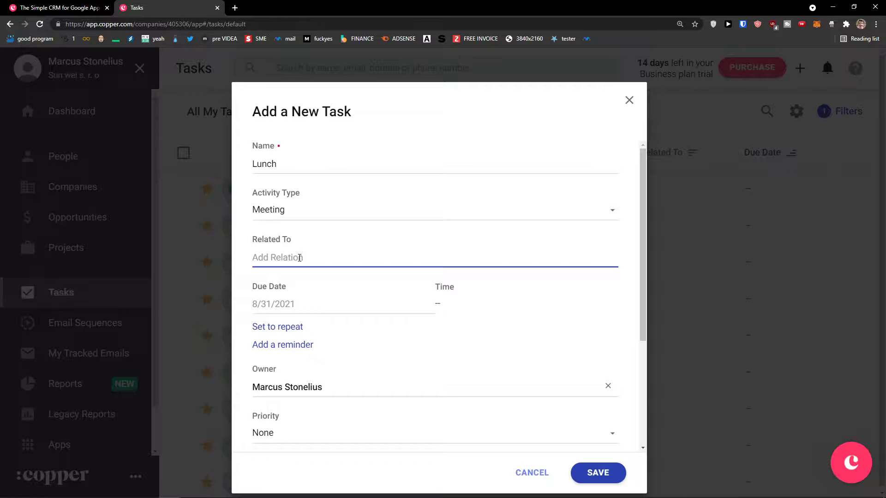
{"action": "type", "text": "marc"}
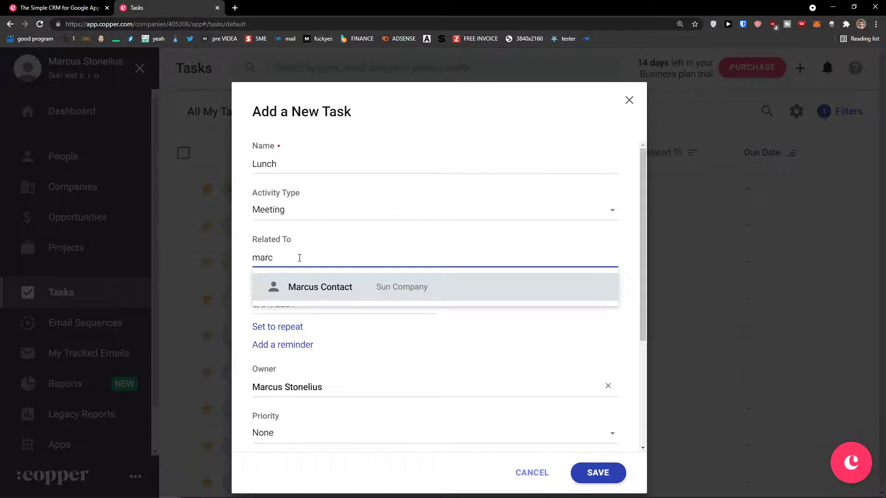
{"action": "key", "text": "BackSpace"}
{"action": "type", "text": "Sun"}
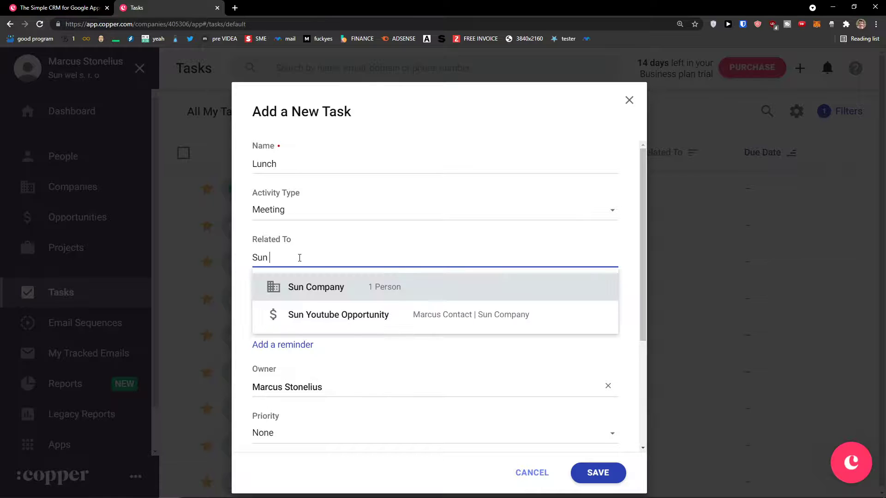
{"action": "left_click", "coordinate": [354, 322]}
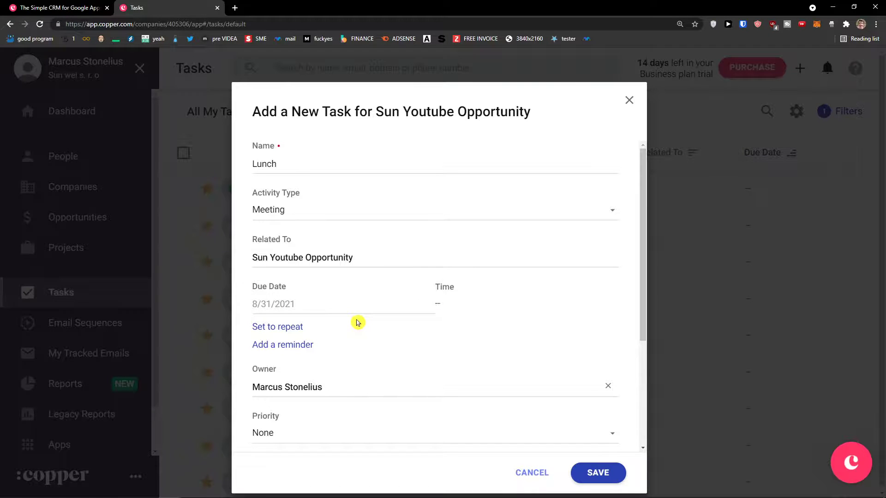
Set the Lunch task's due date to 9/3/2021.
{"action": "left_click", "coordinate": [358, 307]}
{"action": "scroll", "coordinate": [334, 367], "scroll_direction": "down", "scroll_amount": 1}
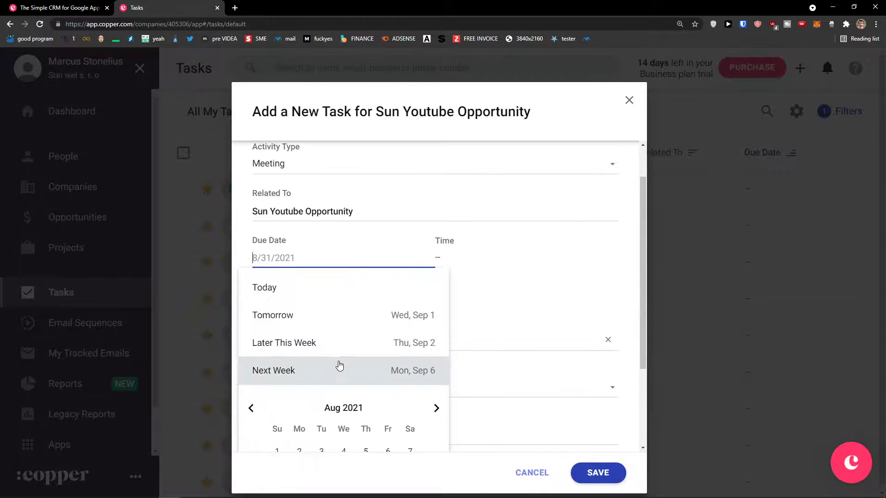
{"action": "scroll", "coordinate": [342, 352], "scroll_direction": "down", "scroll_amount": 1}
{"action": "left_click", "coordinate": [436, 363]}
{"action": "left_click", "coordinate": [387, 406]}
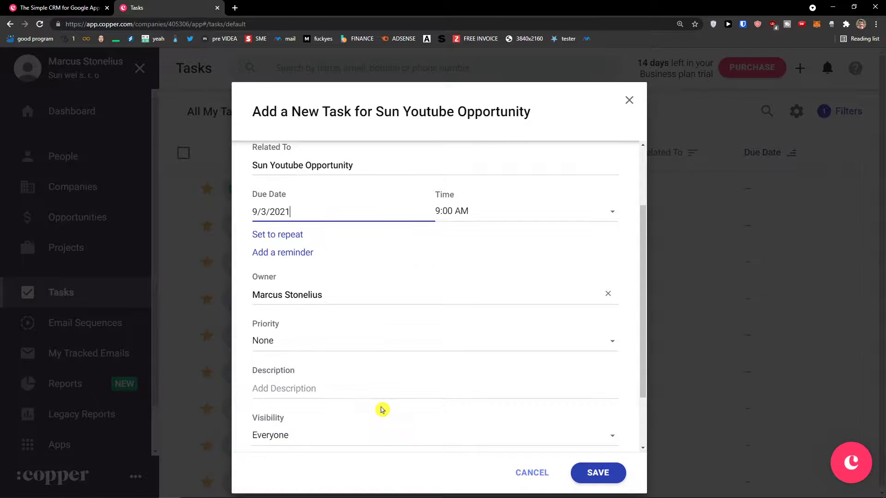
{"action": "scroll", "coordinate": [407, 386], "scroll_direction": "up", "scroll_amount": 1}
{"action": "scroll", "coordinate": [410, 378], "scroll_direction": "down", "scroll_amount": 1}
{"action": "scroll", "coordinate": [366, 344], "scroll_direction": "down", "scroll_amount": 1}
Set the priority to Medium and save the Lunch task.
{"action": "left_click", "coordinate": [355, 308]}
{"action": "left_click", "coordinate": [344, 356]}
{"action": "scroll", "coordinate": [357, 345], "scroll_direction": "down", "scroll_amount": 1}
{"action": "left_click", "coordinate": [357, 344]}
{"action": "scroll", "coordinate": [364, 364], "scroll_direction": "up", "scroll_amount": 4}
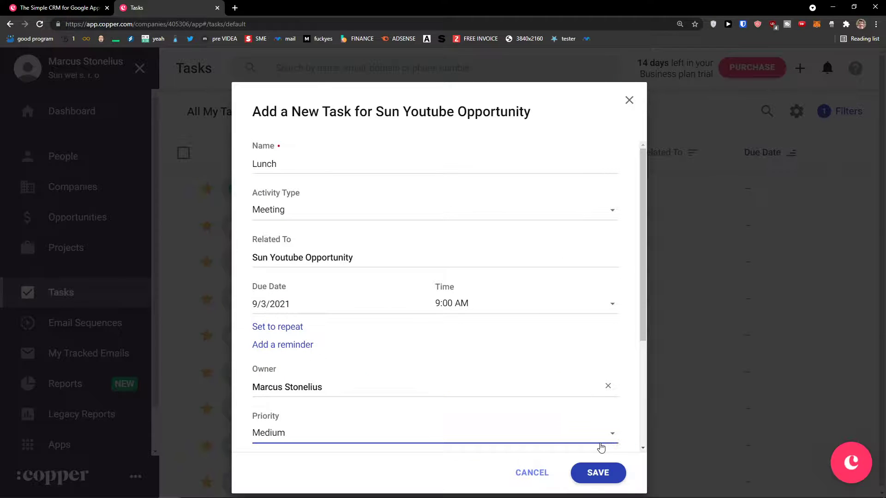
{"action": "left_click", "coordinate": [594, 474]}
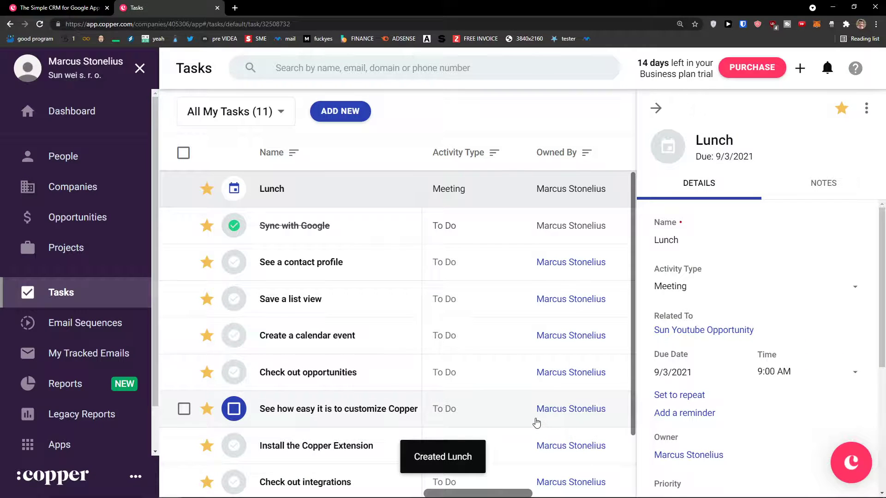
{"action": "scroll", "coordinate": [535, 422], "scroll_direction": "down", "scroll_amount": 1}
{"action": "scroll", "coordinate": [684, 393], "scroll_direction": "down", "scroll_amount": 2}
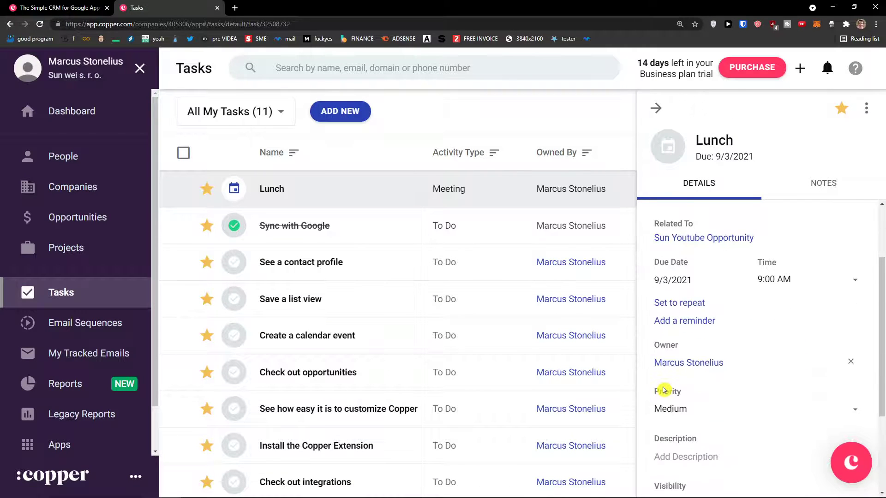
{"action": "scroll", "coordinate": [661, 391], "scroll_direction": "up", "scroll_amount": 2}
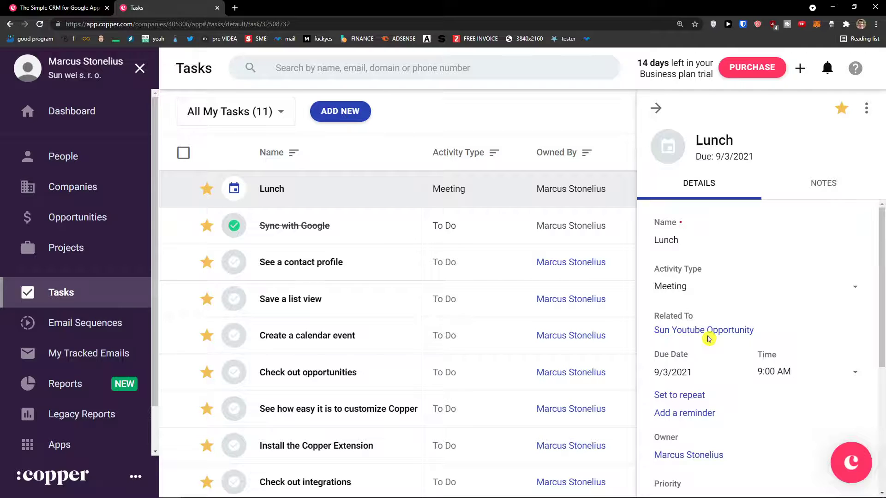
{"action": "scroll", "coordinate": [693, 320], "scroll_direction": "down", "scroll_amount": 4}
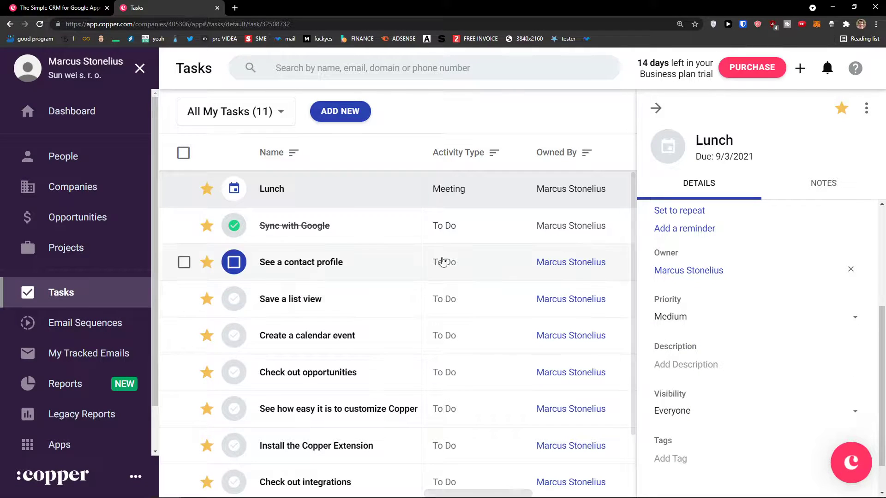
{"action": "left_click", "coordinate": [115, 222]}
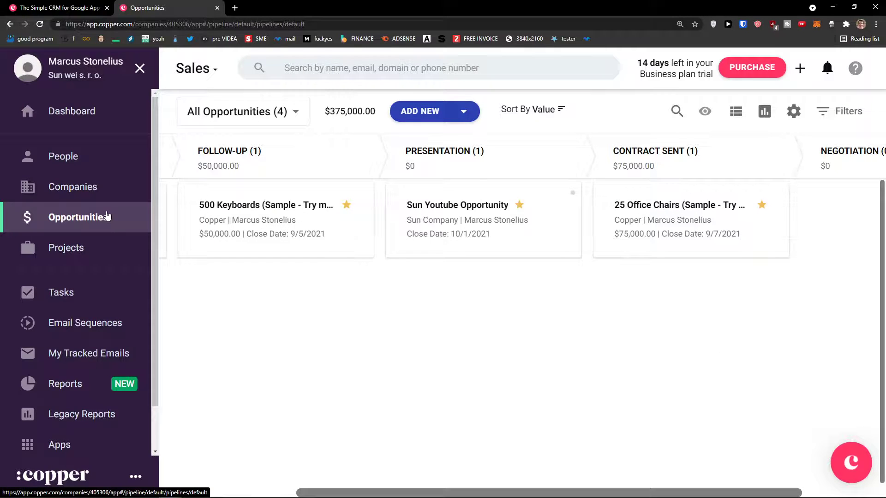
Open Sun Youtube Opportunity's full record and expand its related Projects and Tasks.
{"action": "left_click_drag", "start_coordinate": [584, 490], "coordinate": [557, 490]}
{"action": "left_click", "coordinate": [547, 249]}
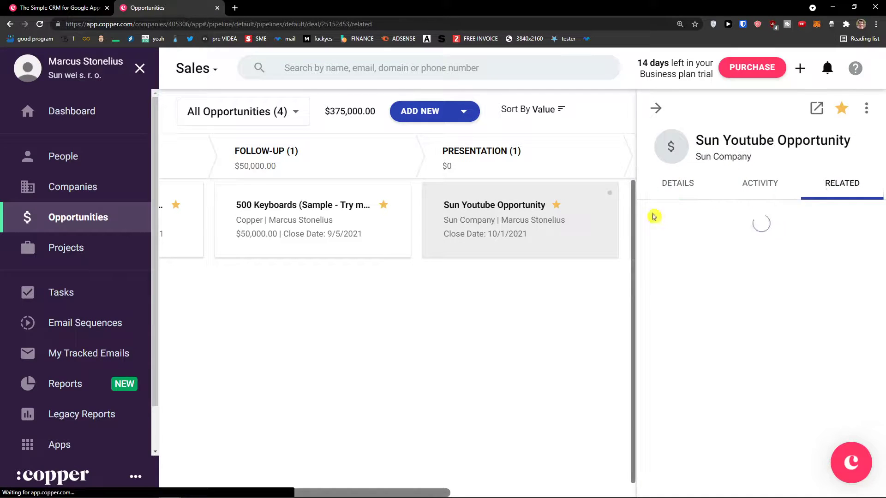
{"action": "left_click", "coordinate": [818, 111]}
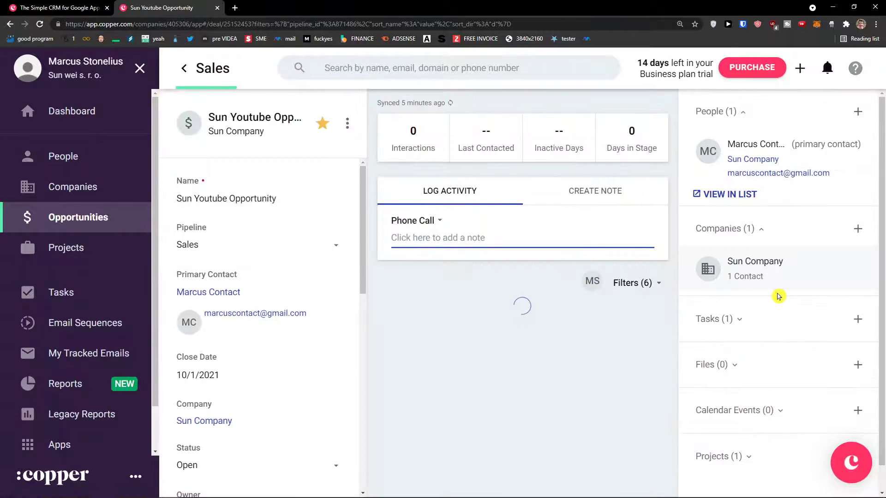
{"action": "scroll", "coordinate": [775, 295], "scroll_direction": "down", "scroll_amount": 1}
{"action": "left_click", "coordinate": [800, 431]}
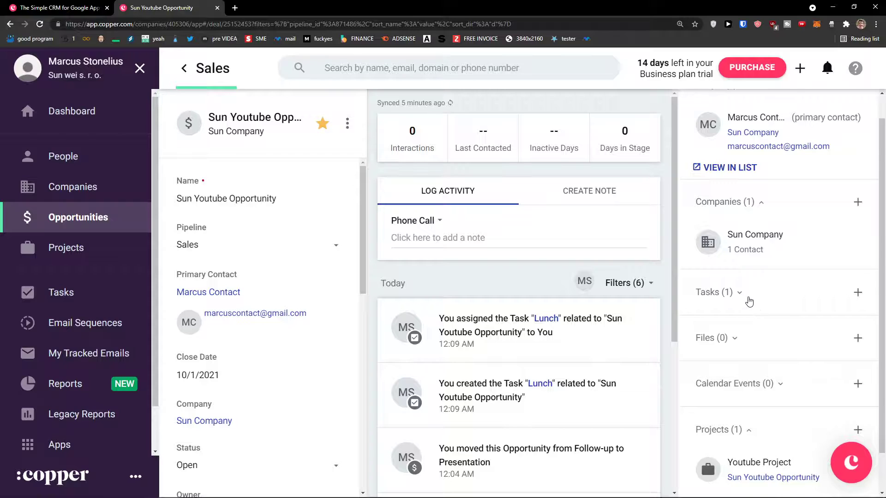
{"action": "left_click", "coordinate": [766, 292]}
{"action": "scroll", "coordinate": [767, 370], "scroll_direction": "down", "scroll_amount": 1}
{"action": "scroll", "coordinate": [767, 371], "scroll_direction": "up", "scroll_amount": 2}
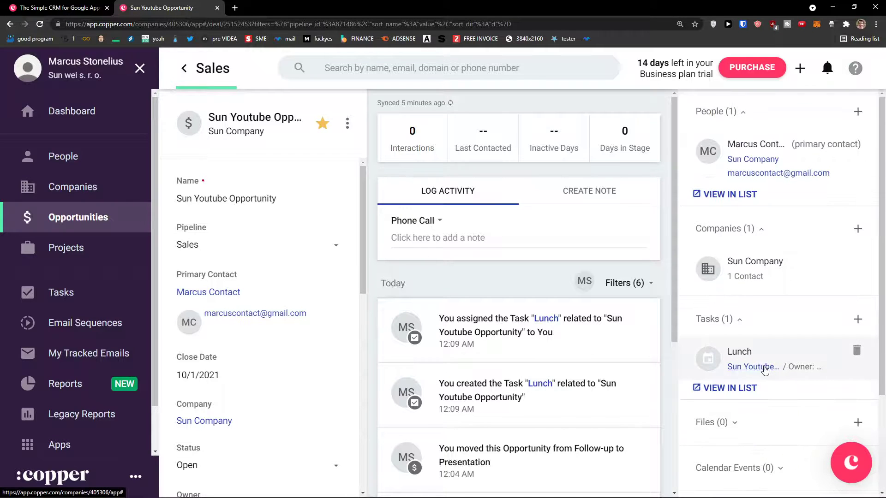
{"action": "left_click", "coordinate": [118, 183]}
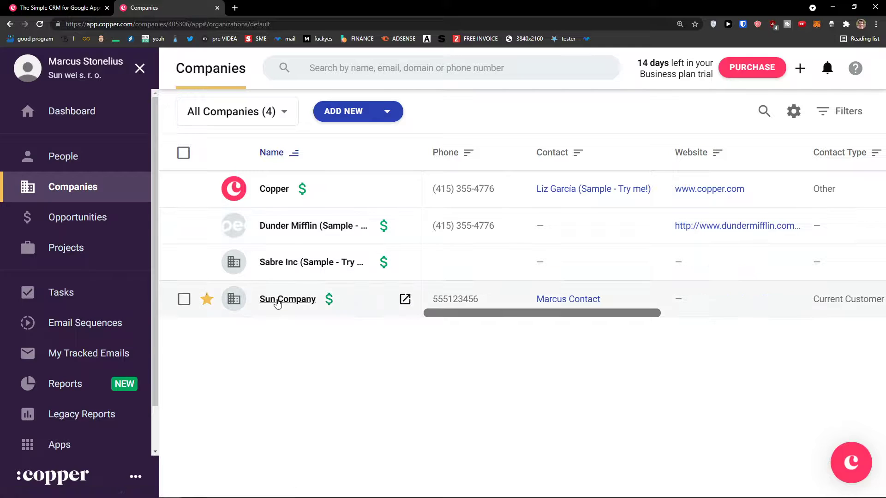
Open Sun Company's related records and expand its Tasks and People.
{"action": "left_click", "coordinate": [277, 303]}
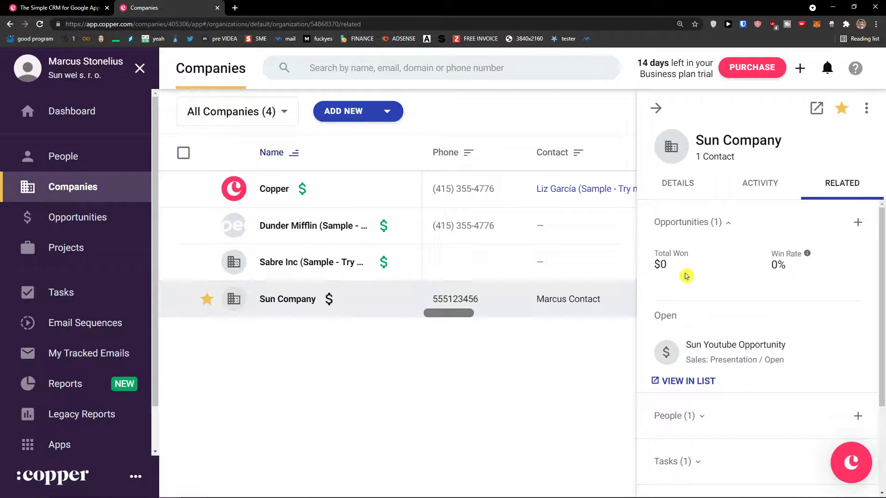
{"action": "scroll", "coordinate": [736, 302], "scroll_direction": "down", "scroll_amount": 2}
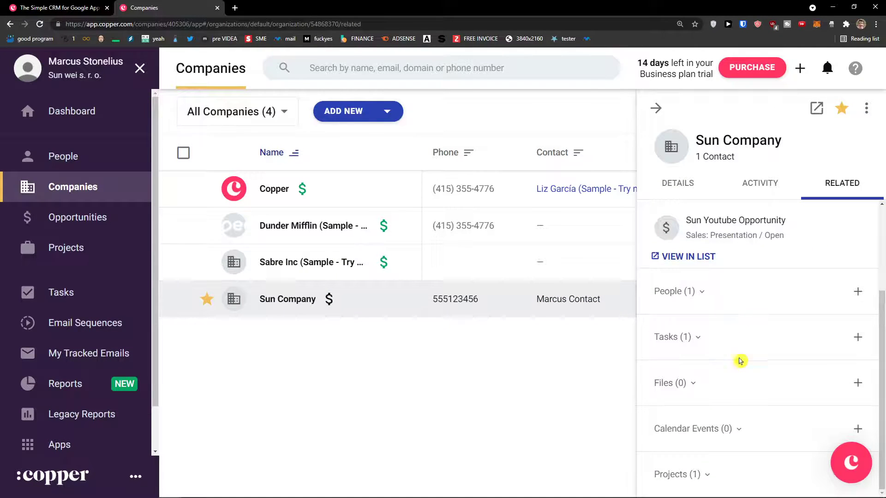
{"action": "scroll", "coordinate": [753, 443], "scroll_direction": "down", "scroll_amount": 1}
{"action": "scroll", "coordinate": [703, 439], "scroll_direction": "up", "scroll_amount": 2}
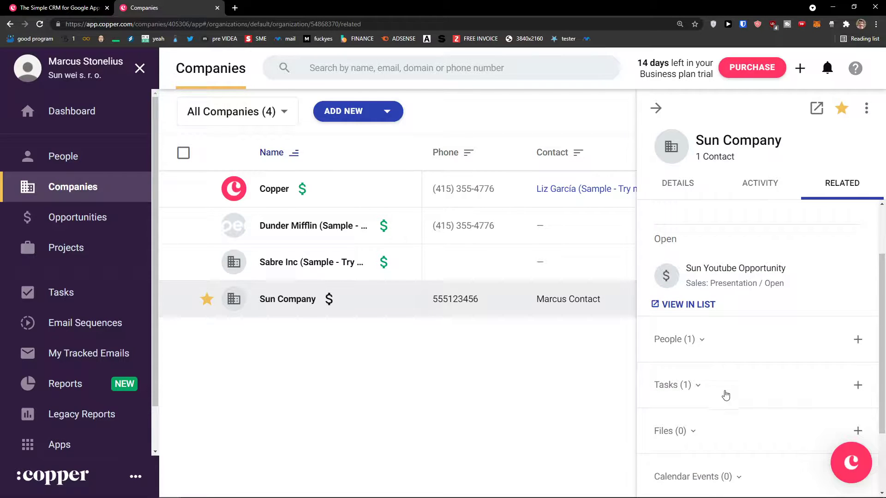
{"action": "left_click", "coordinate": [724, 392]}
{"action": "left_click", "coordinate": [720, 353]}
{"action": "scroll", "coordinate": [715, 386], "scroll_direction": "down", "scroll_amount": 1}
{"action": "scroll", "coordinate": [717, 386], "scroll_direction": "up", "scroll_amount": 1}
{"action": "scroll", "coordinate": [718, 387], "scroll_direction": "up", "scroll_amount": 1}
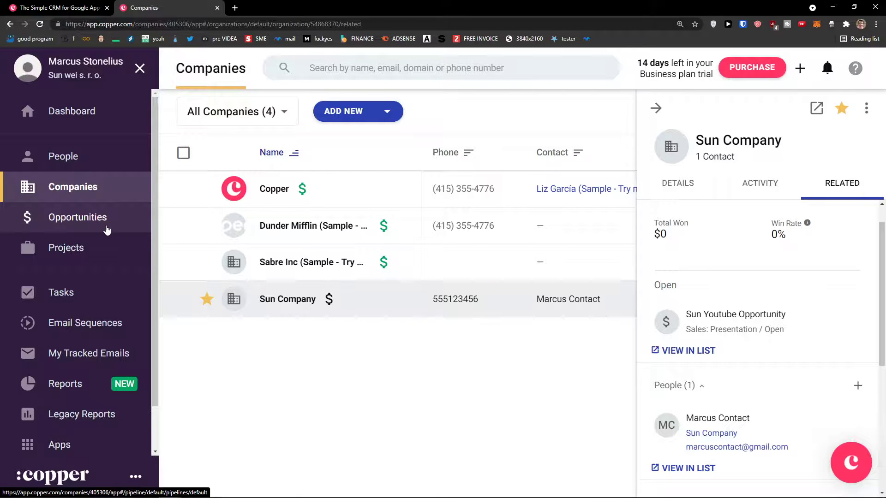
{"action": "scroll", "coordinate": [730, 375], "scroll_direction": "down", "scroll_amount": 5}
{"action": "scroll", "coordinate": [716, 364], "scroll_direction": "up", "scroll_amount": 3}
{"action": "scroll", "coordinate": [719, 369], "scroll_direction": "up", "scroll_amount": 2}
{"action": "scroll", "coordinate": [718, 368], "scroll_direction": "down", "scroll_amount": 3}
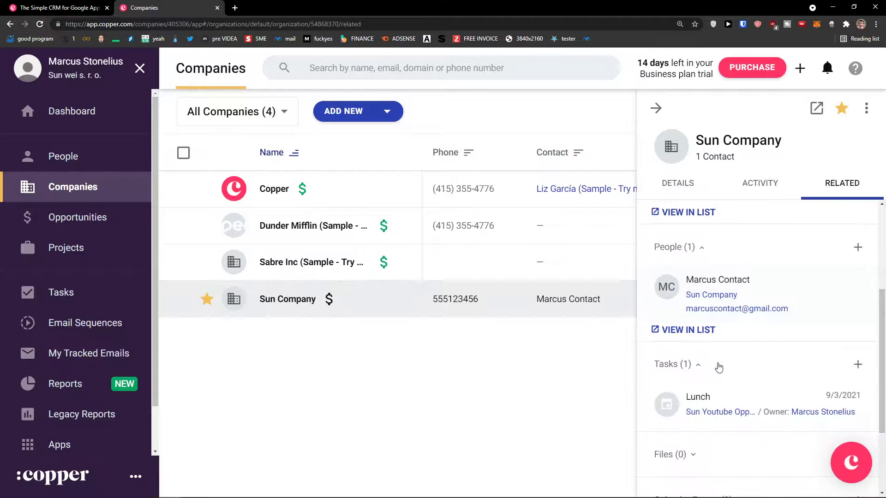
{"action": "scroll", "coordinate": [717, 363], "scroll_direction": "down", "scroll_amount": 2}
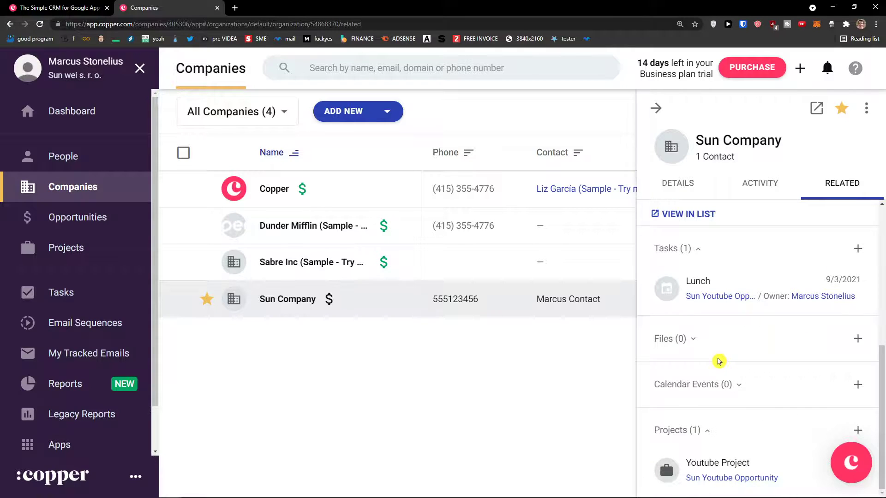
{"action": "scroll", "coordinate": [716, 358], "scroll_direction": "up", "scroll_amount": 4}
{"action": "scroll", "coordinate": [712, 357], "scroll_direction": "up", "scroll_amount": 1}
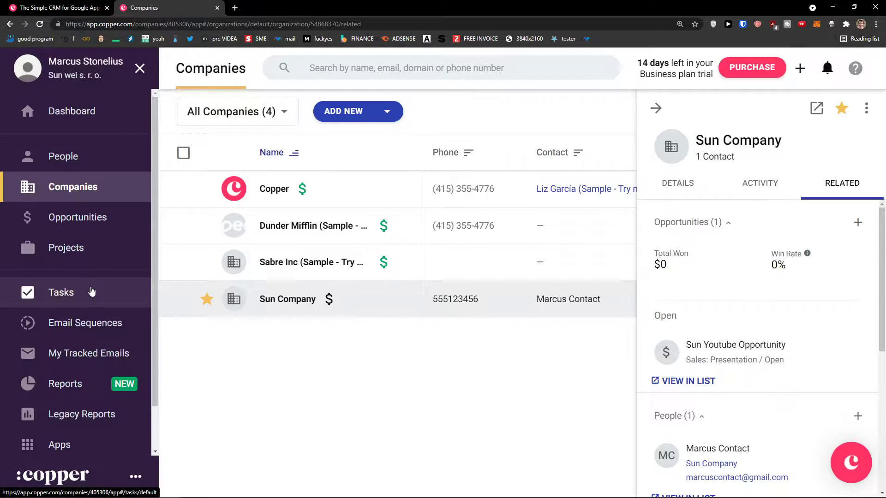
Go through Tasks to Email Sequences and begin the setup.
{"action": "left_click", "coordinate": [103, 300]}
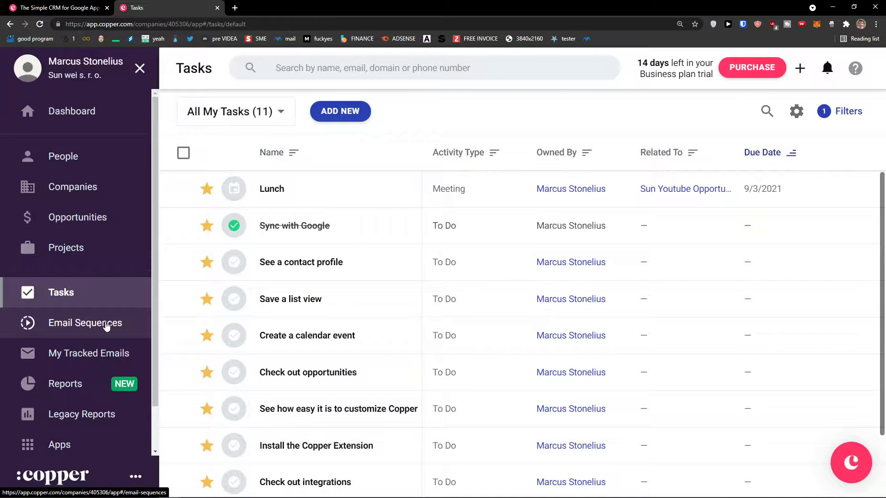
{"action": "left_click", "coordinate": [106, 324]}
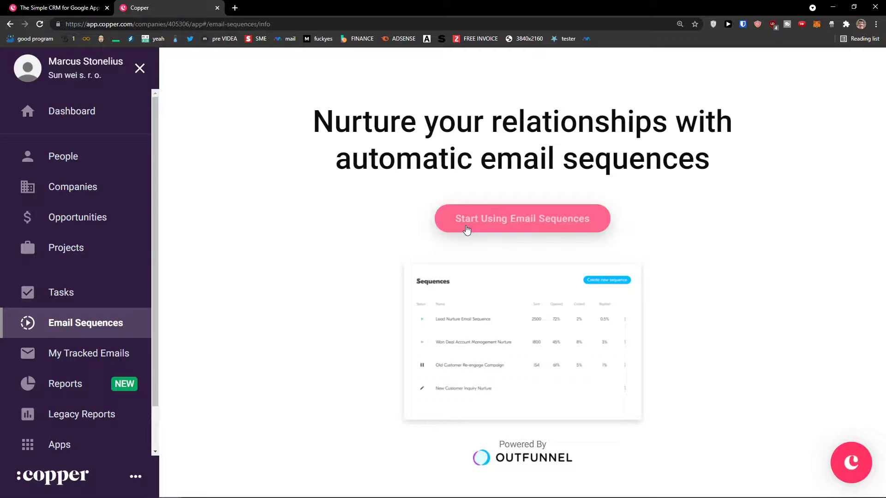
{"action": "left_click", "coordinate": [467, 230]}
Choose the company domain, accept the data processing agreement, and close the chat popup.
{"action": "left_click", "coordinate": [460, 266]}
{"action": "left_click", "coordinate": [466, 270]}
{"action": "left_click", "coordinate": [462, 362]}
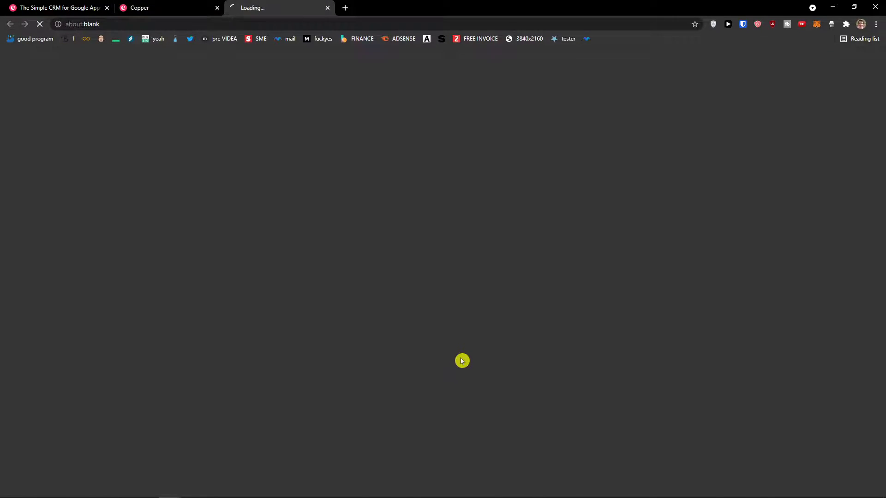
{"action": "left_click", "coordinate": [454, 357]}
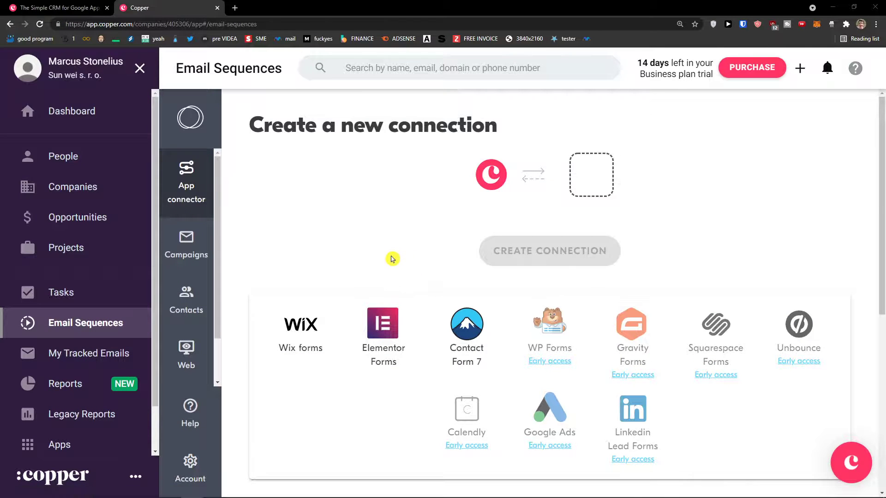
{"action": "left_click", "coordinate": [825, 239]}
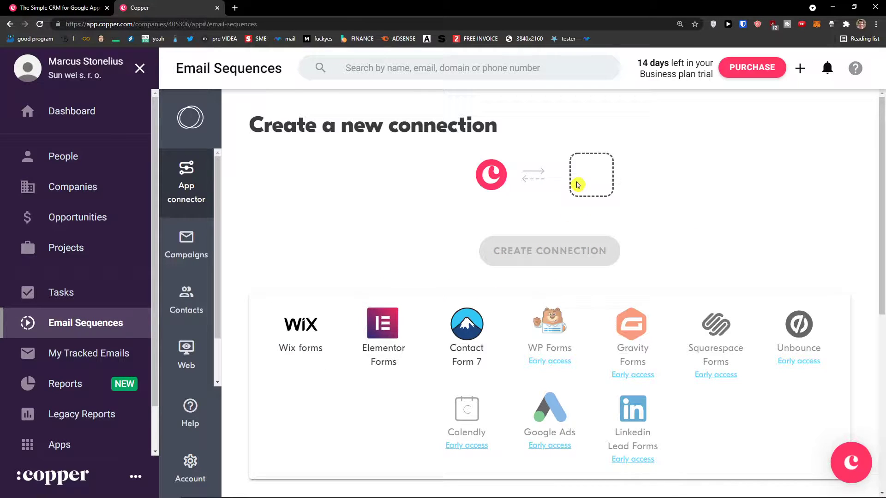
Try the Wix forms and Contact Form 7 connectors, then view campaigns and synced contacts.
{"action": "left_click", "coordinate": [331, 326]}
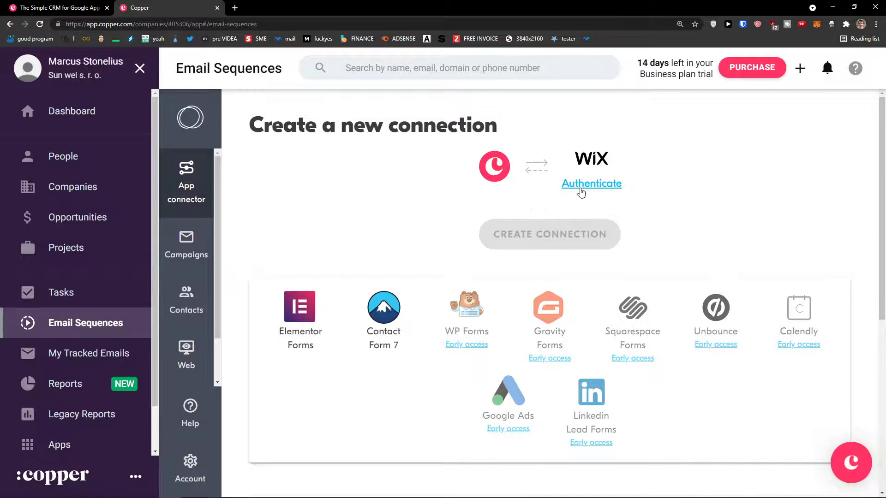
{"action": "left_click", "coordinate": [393, 295]}
{"action": "left_click", "coordinate": [184, 239]}
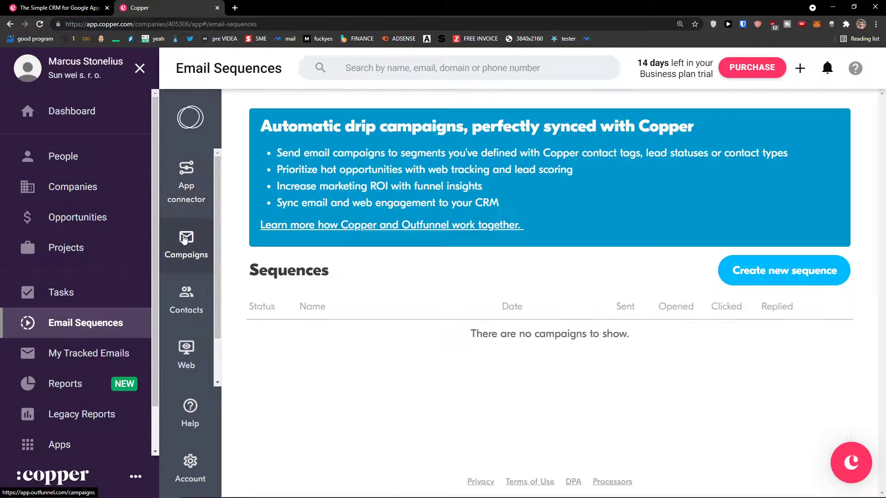
{"action": "left_click", "coordinate": [185, 184]}
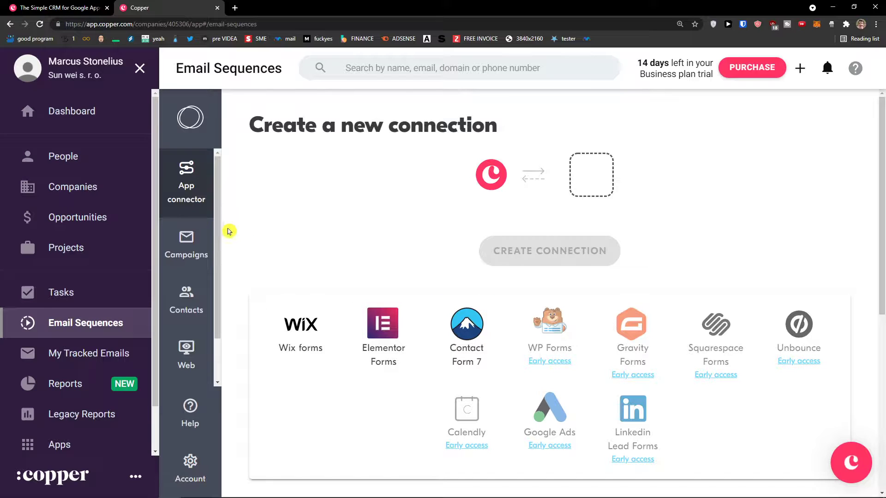
{"action": "left_click", "coordinate": [197, 243]}
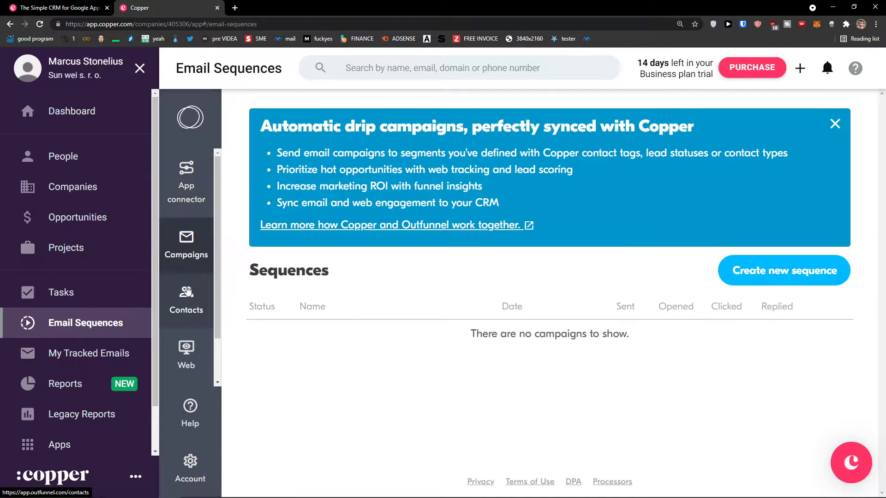
{"action": "left_click", "coordinate": [187, 291]}
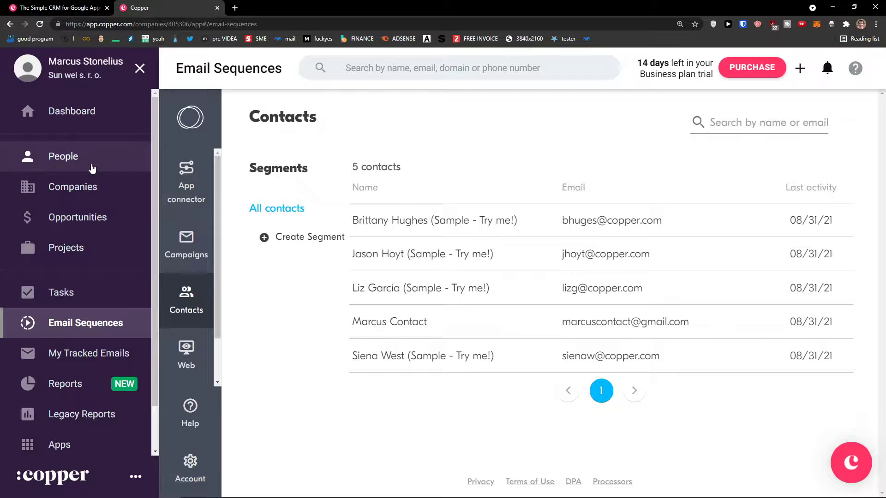
Create a new email sequence named 'Sequence'.
{"action": "left_click", "coordinate": [187, 244]}
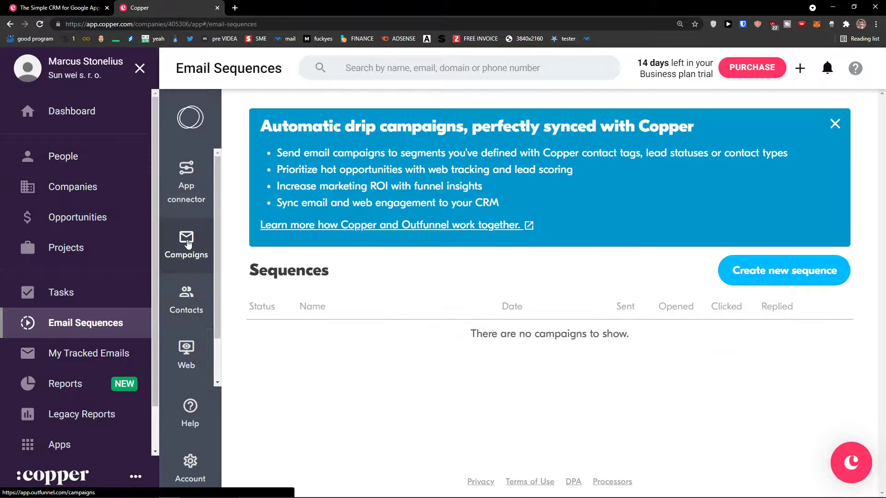
{"action": "left_click", "coordinate": [781, 267]}
{"action": "scroll", "coordinate": [709, 311], "scroll_direction": "down", "scroll_amount": 3}
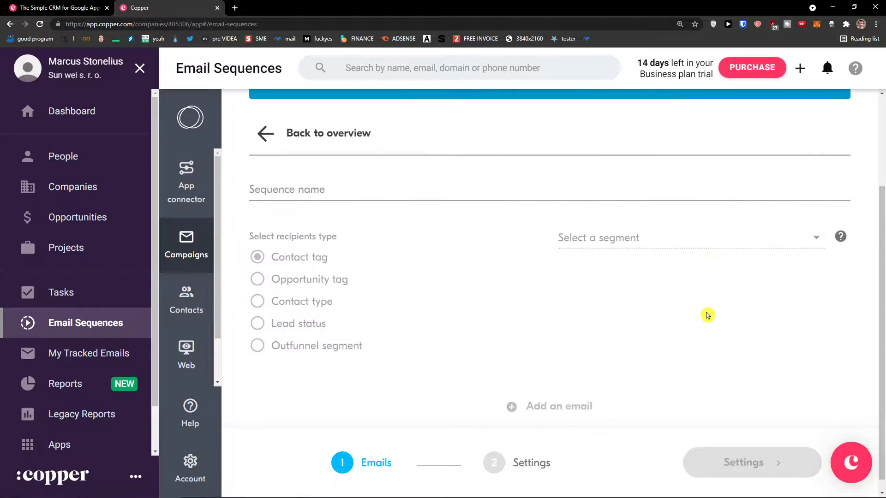
{"action": "left_click", "coordinate": [368, 181]}
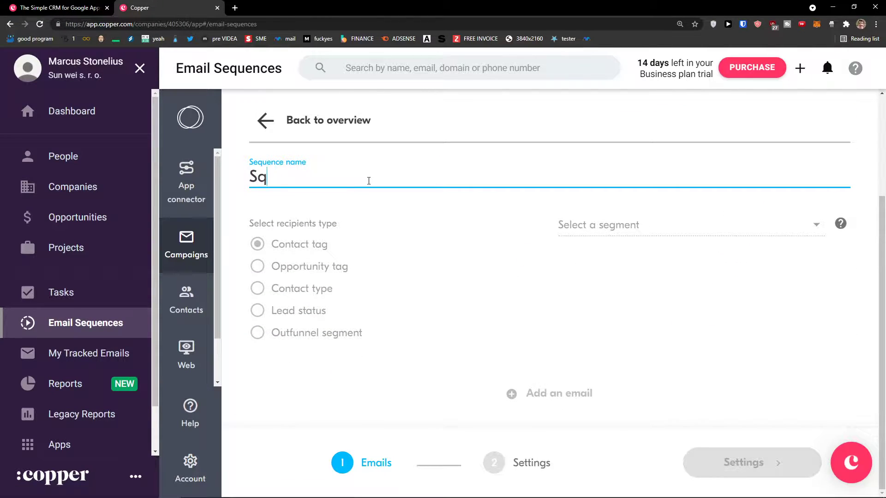
{"action": "key", "text": "Return"}
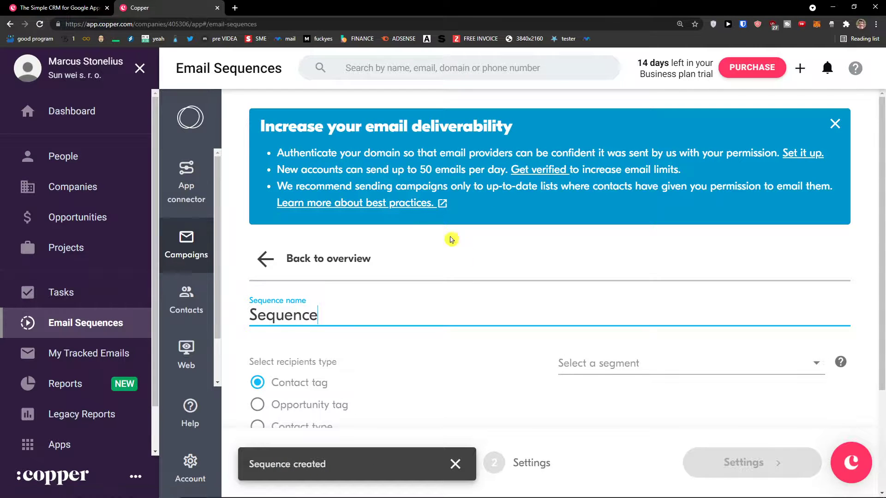
Target contacts by Contact tag with segment 'sample' and add the first email.
{"action": "left_click", "coordinate": [300, 249]}
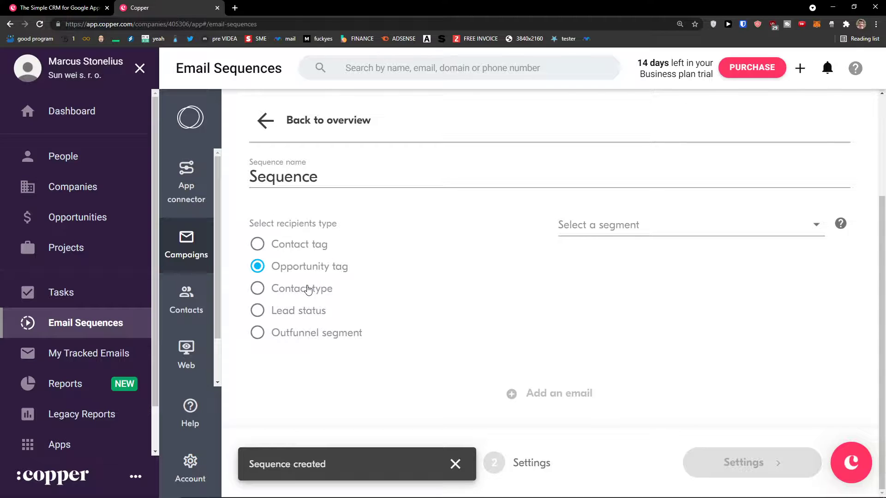
{"action": "left_click", "coordinate": [309, 252]}
{"action": "left_click", "coordinate": [662, 227]}
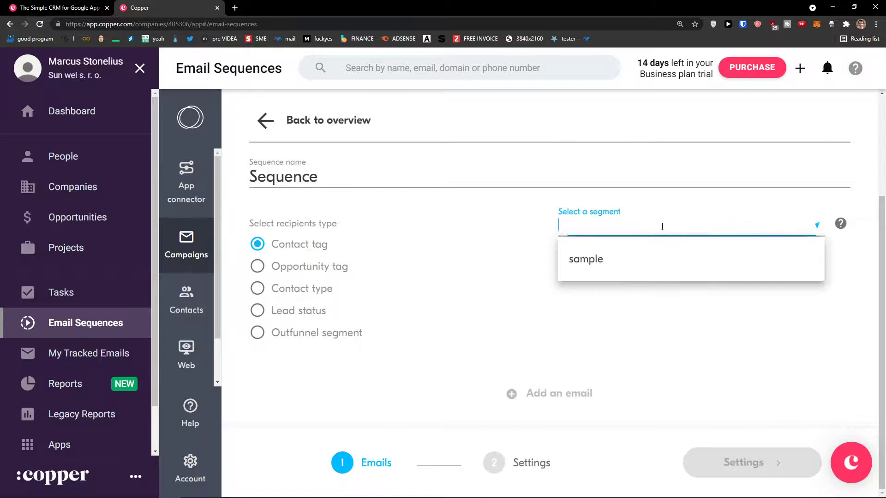
{"action": "left_click", "coordinate": [633, 262]}
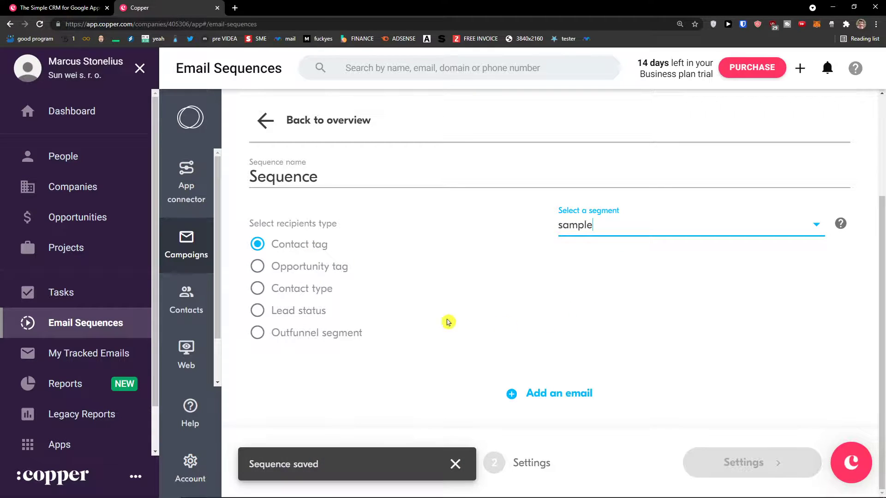
{"action": "left_click", "coordinate": [334, 328]}
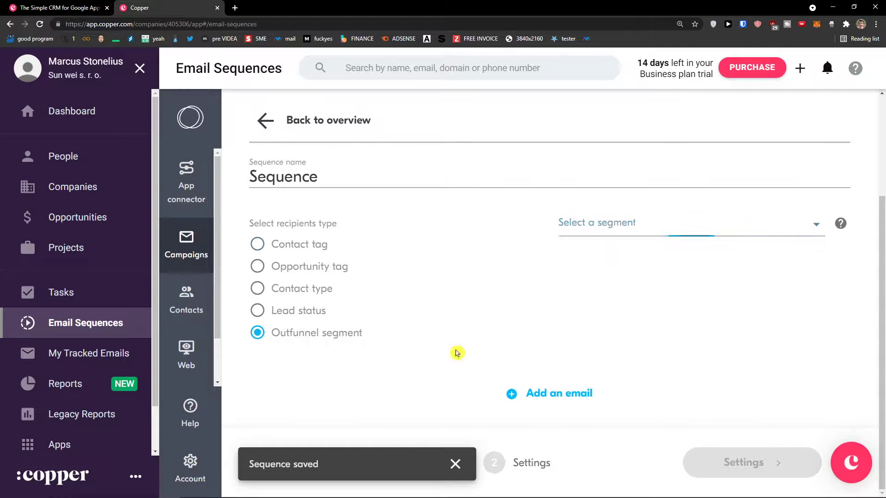
{"action": "left_click", "coordinate": [303, 251]}
{"action": "left_click", "coordinate": [514, 395]}
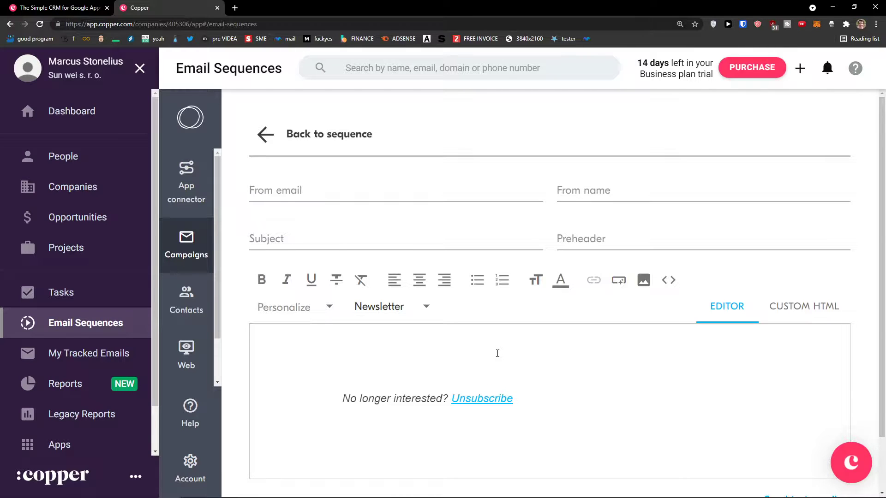
Scroll through the email draft, then go to My Tracked Emails.
{"action": "scroll", "coordinate": [498, 353], "scroll_direction": "down", "scroll_amount": 2}
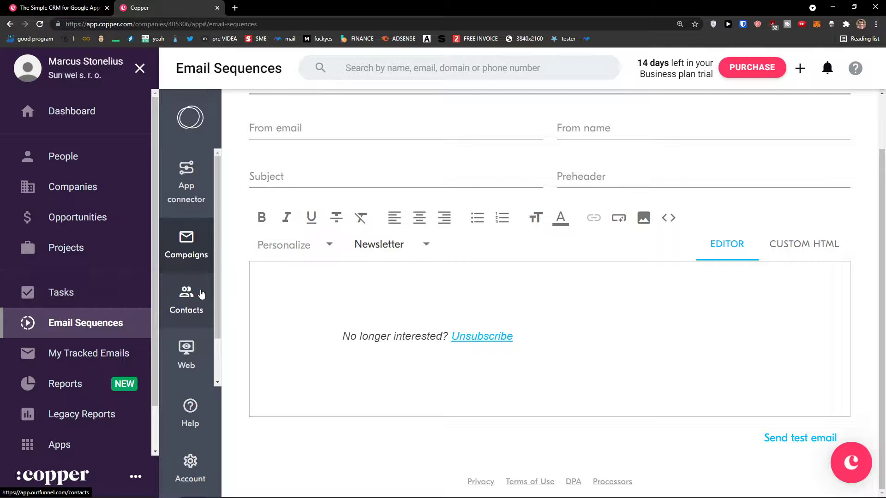
{"action": "left_click", "coordinate": [99, 352]}
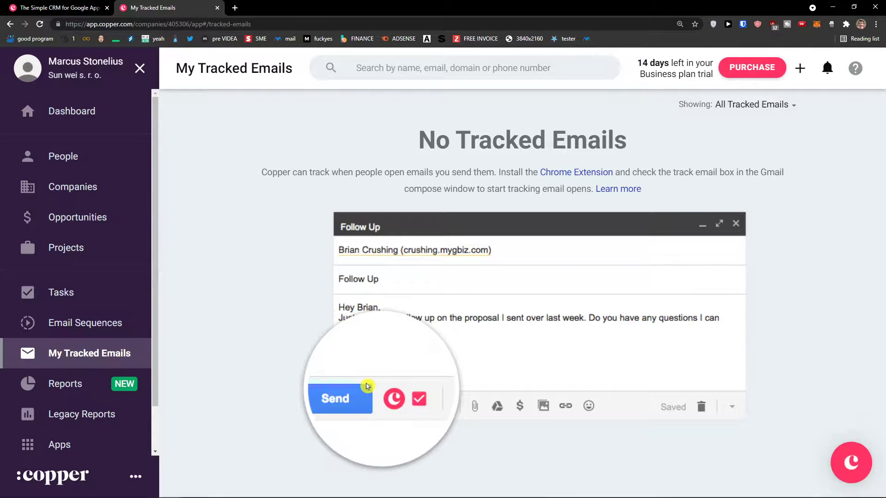
Open Reports, then Legacy Reports to view the $375K Pipeline Summary.
{"action": "left_click", "coordinate": [90, 383]}
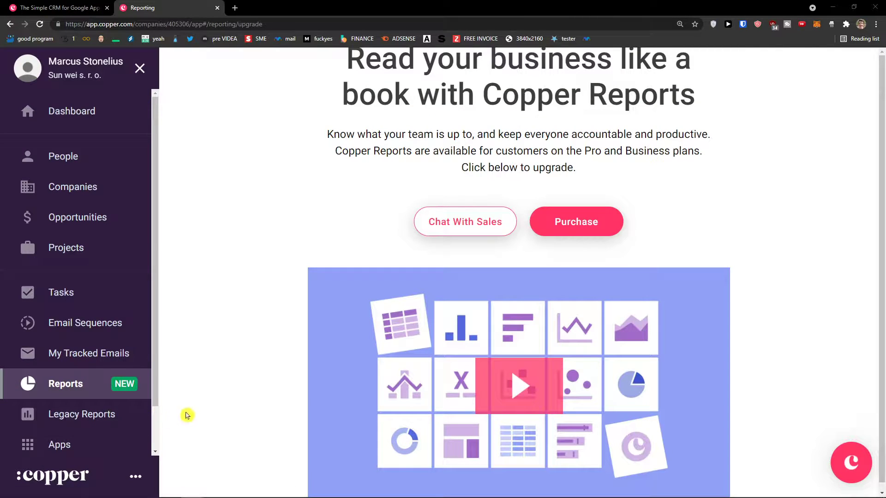
{"action": "left_click", "coordinate": [121, 412]}
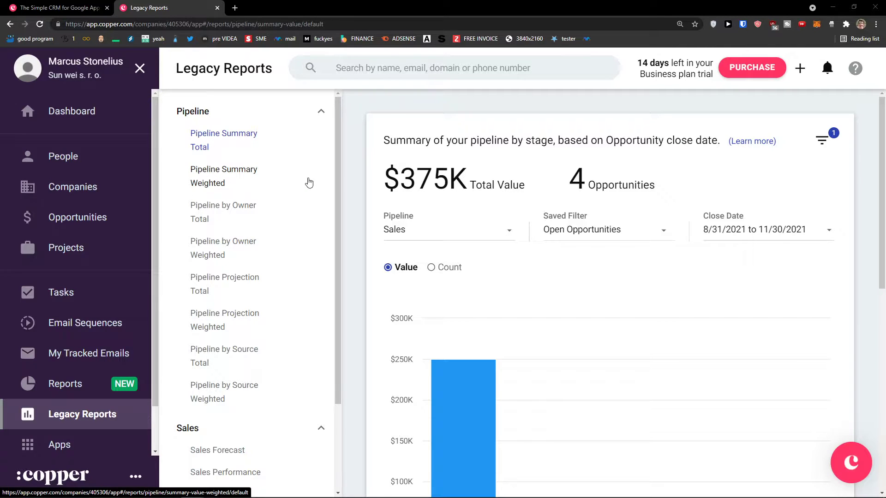
{"action": "scroll", "coordinate": [545, 233], "scroll_direction": "down", "scroll_amount": 4}
{"action": "mouse_move", "coordinate": [475, 244]}
{"action": "mouse_move", "coordinate": [546, 257]}
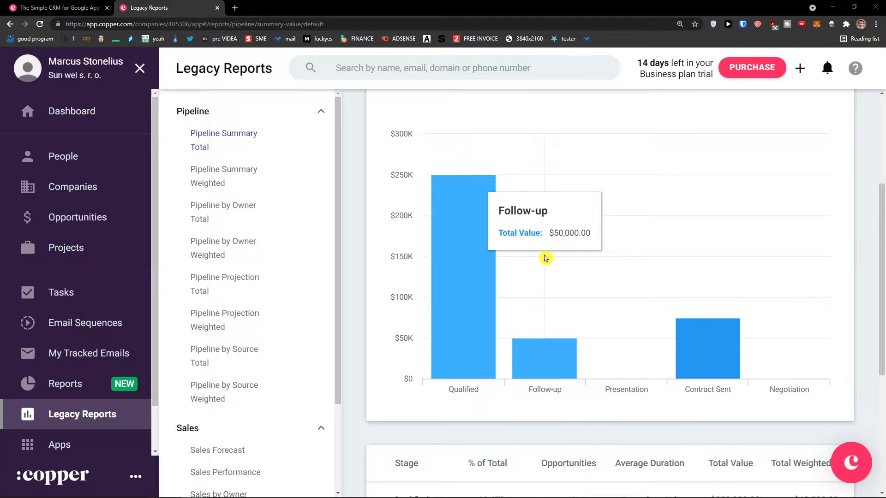
{"action": "mouse_move", "coordinate": [601, 317]}
{"action": "scroll", "coordinate": [706, 318], "scroll_direction": "down", "scroll_amount": 5}
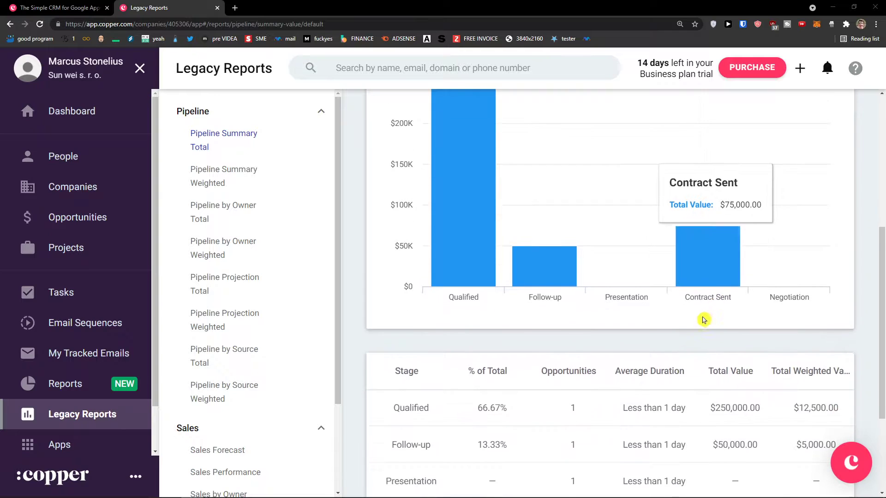
{"action": "scroll", "coordinate": [614, 323], "scroll_direction": "up", "scroll_amount": 5}
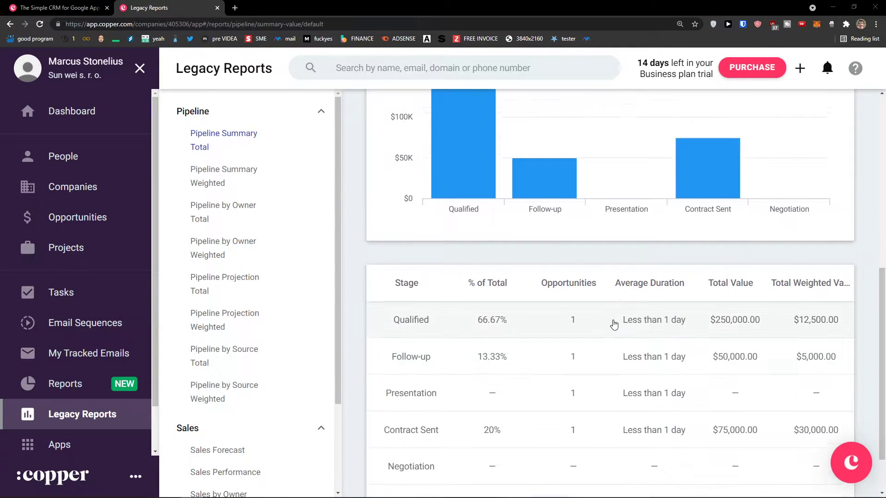
{"action": "scroll", "coordinate": [613, 323], "scroll_direction": "up", "scroll_amount": 4}
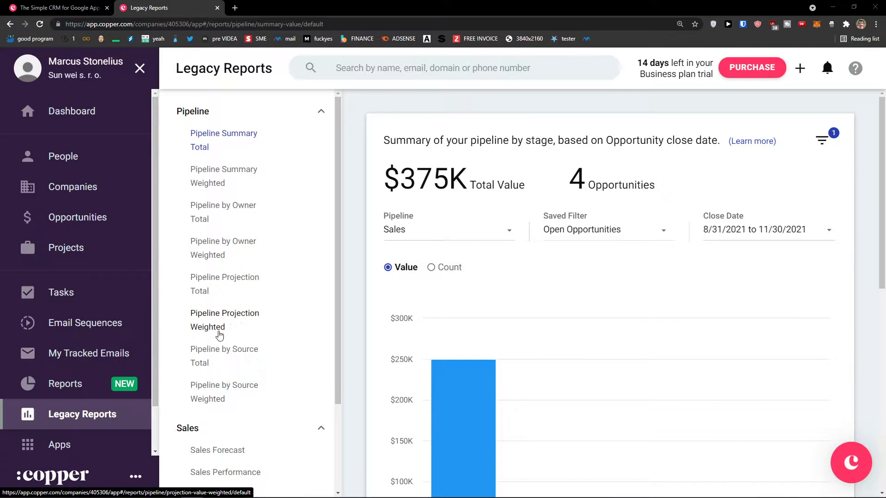
{"action": "scroll", "coordinate": [123, 341], "scroll_direction": "down", "scroll_amount": 2}
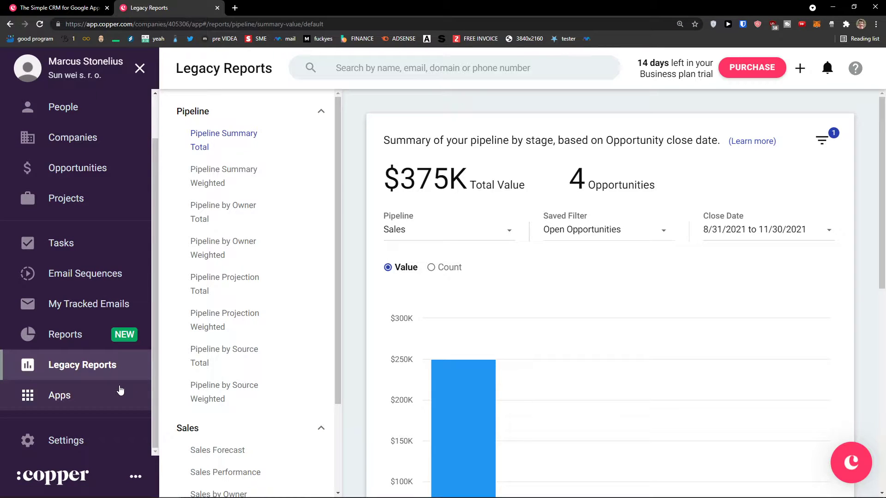